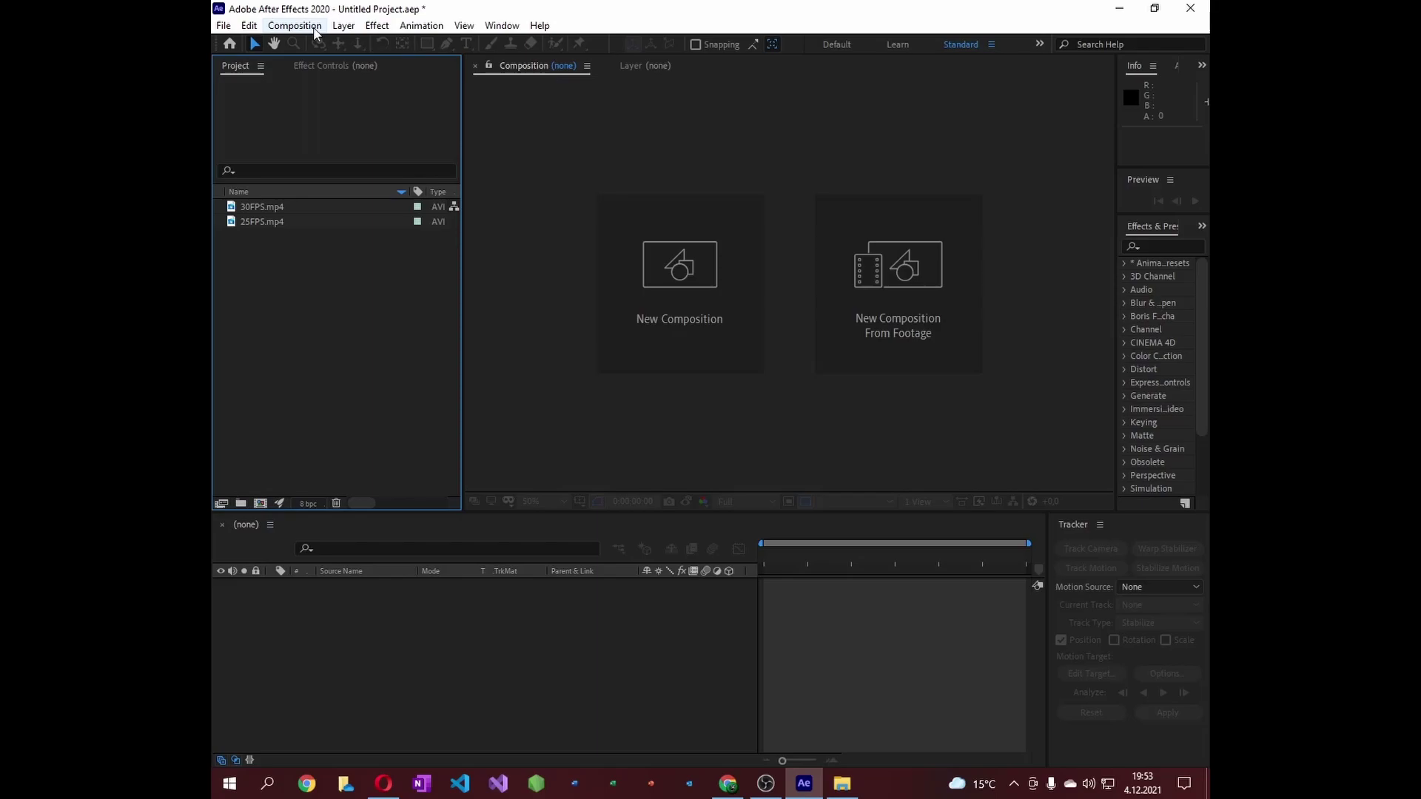
- Start a new composition and rename it ROTO_BRUSH_CIZIM
click(261, 504)
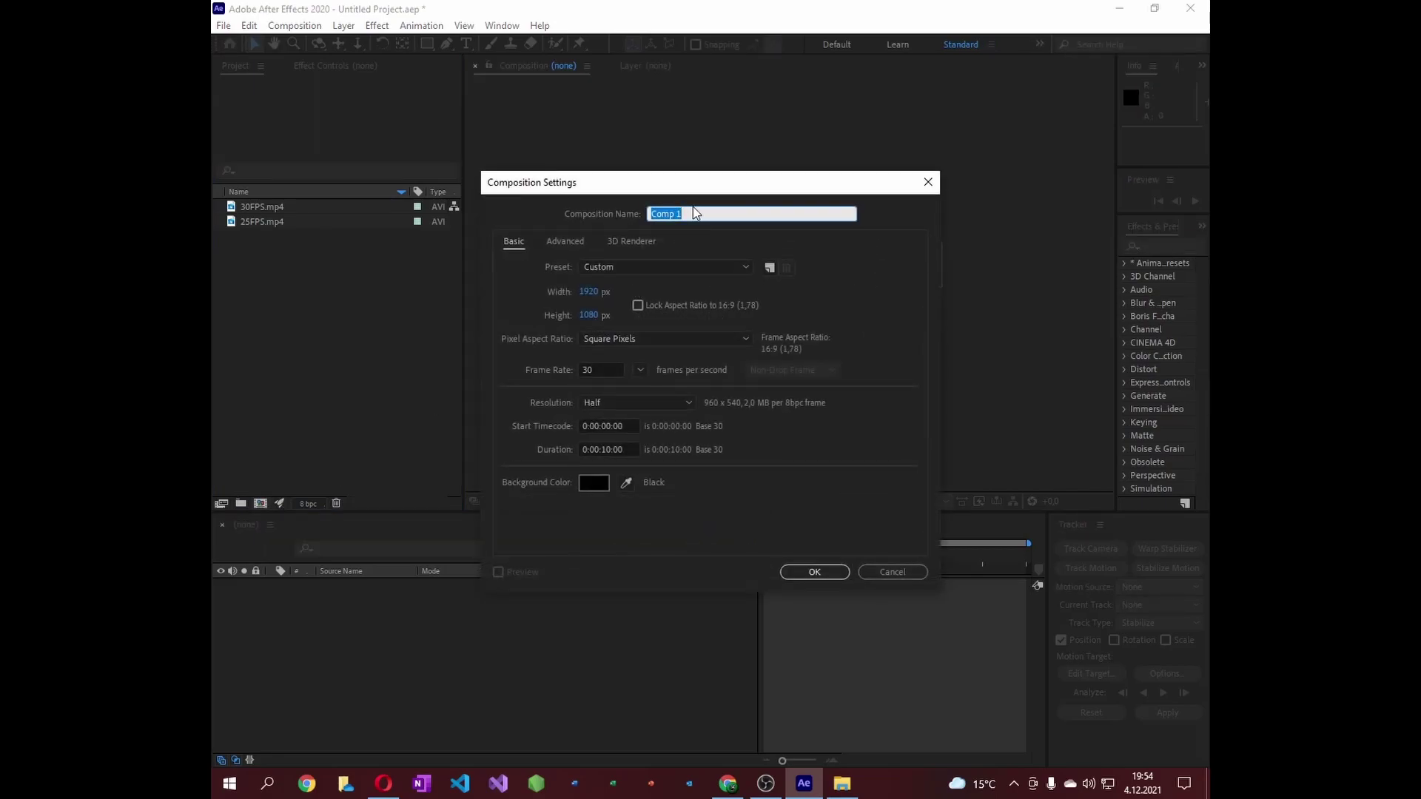
key(BackSpace)
text(ROTO_)
text(BRUSH)
text(_CIZIM)
- Confirm the composition, add 25FPS.mp4 to it, and split the clip at about 5 seconds
click(810, 568)
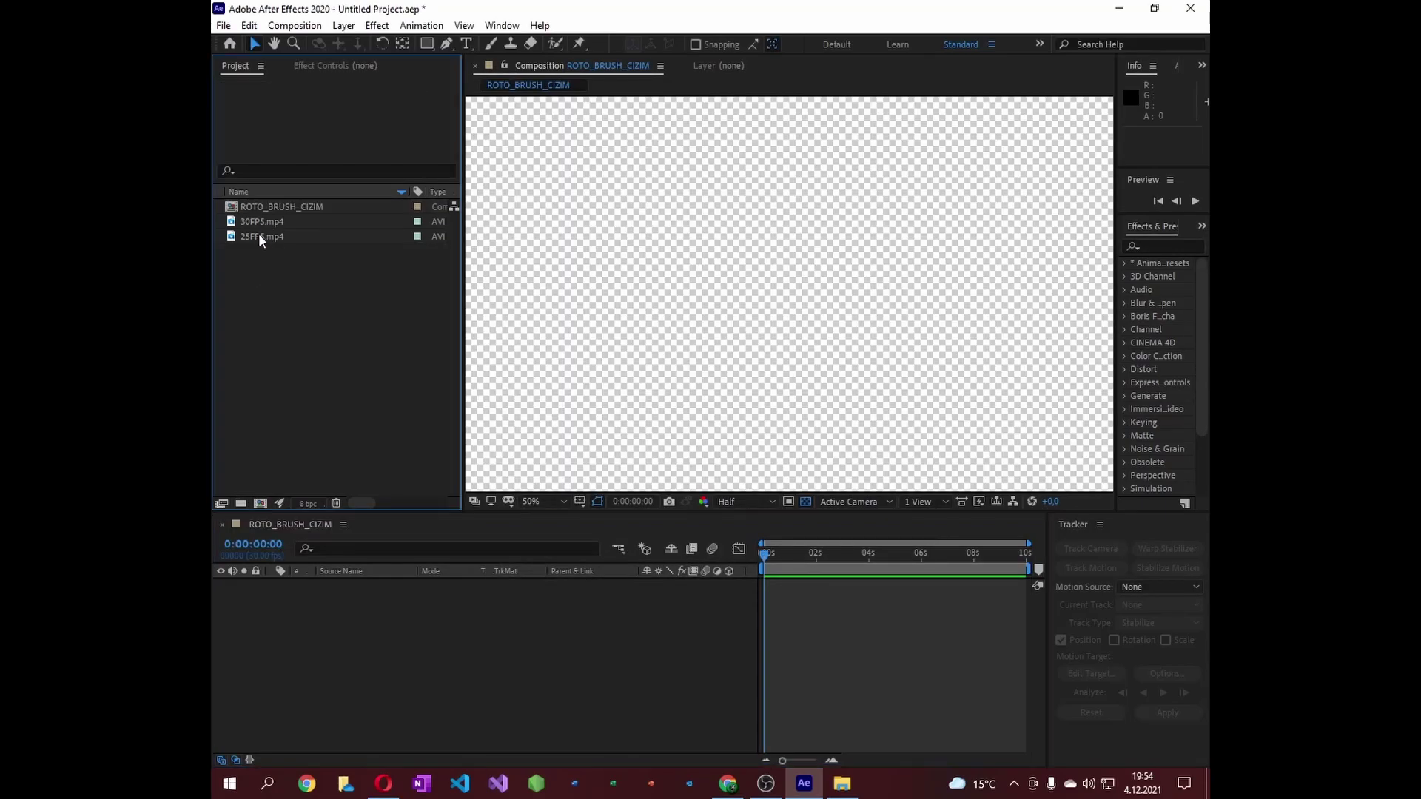
drag(258, 234, 557, 608)
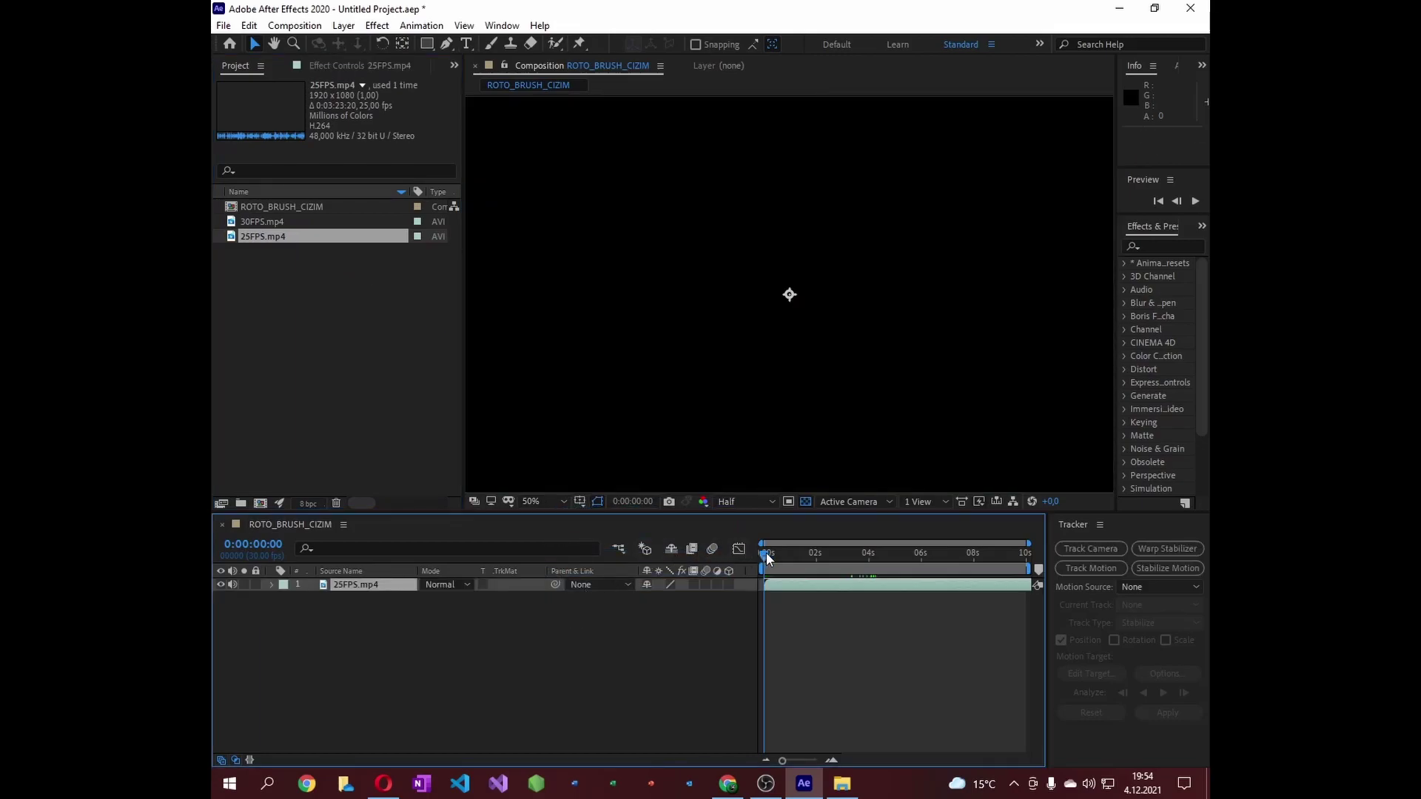
drag(767, 557, 779, 556)
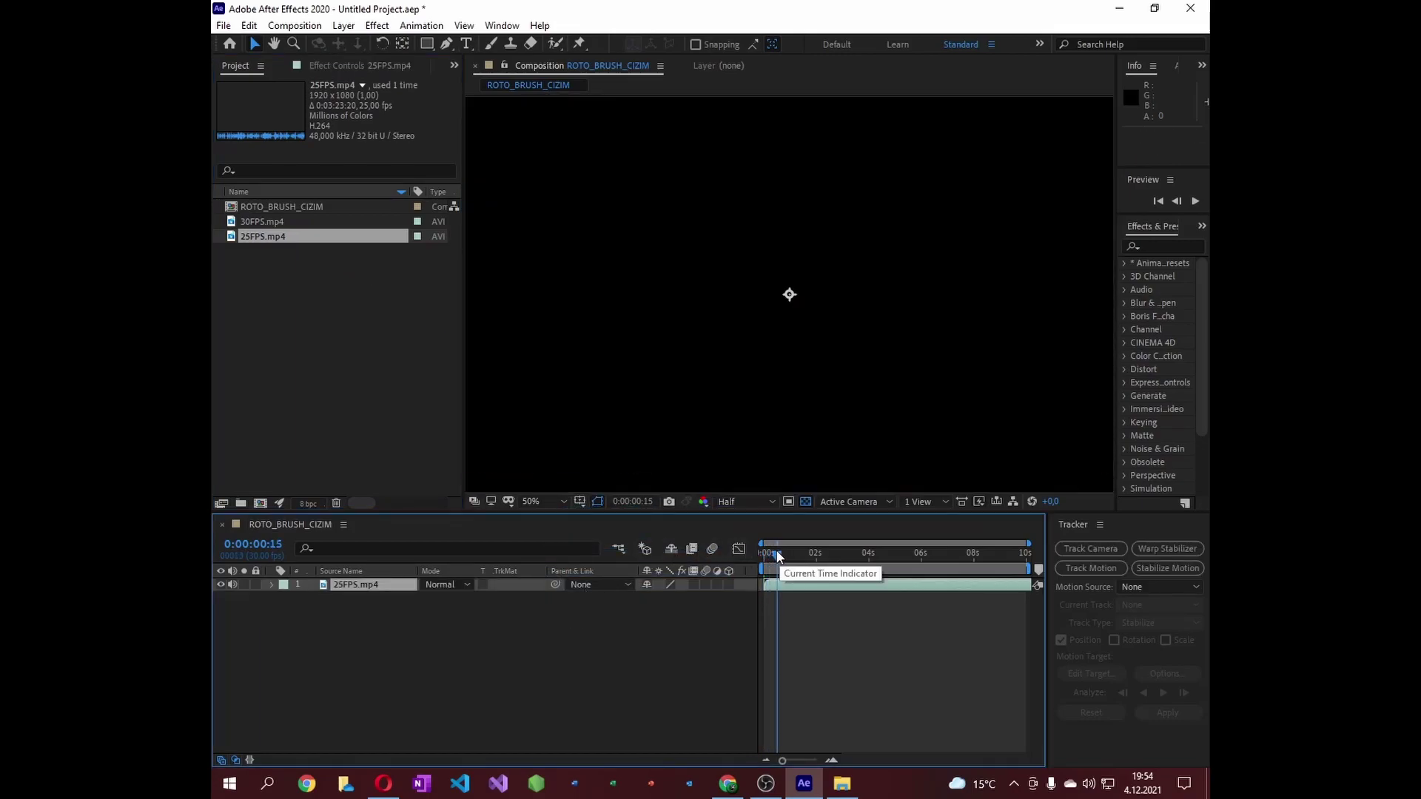
drag(778, 556, 825, 557)
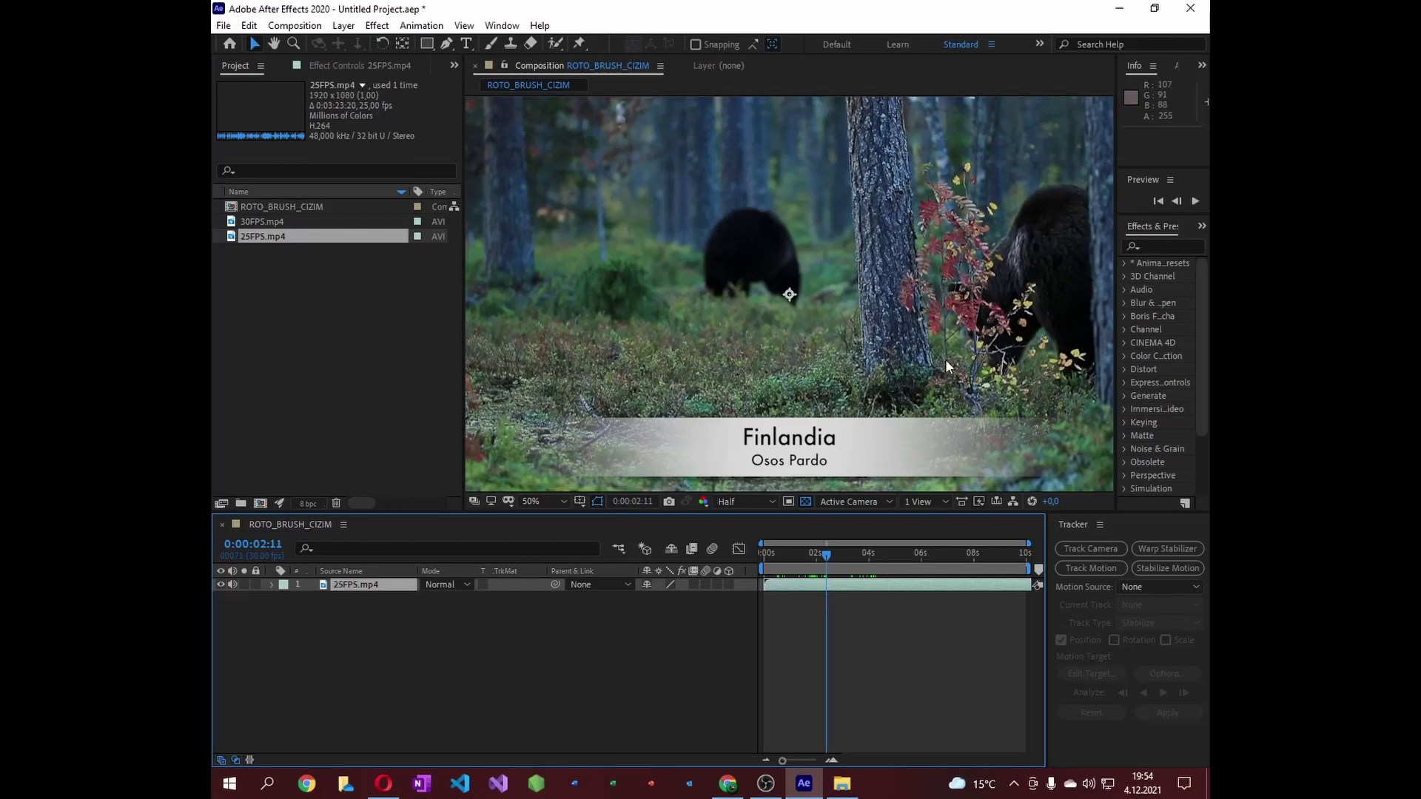
drag(825, 556, 899, 552)
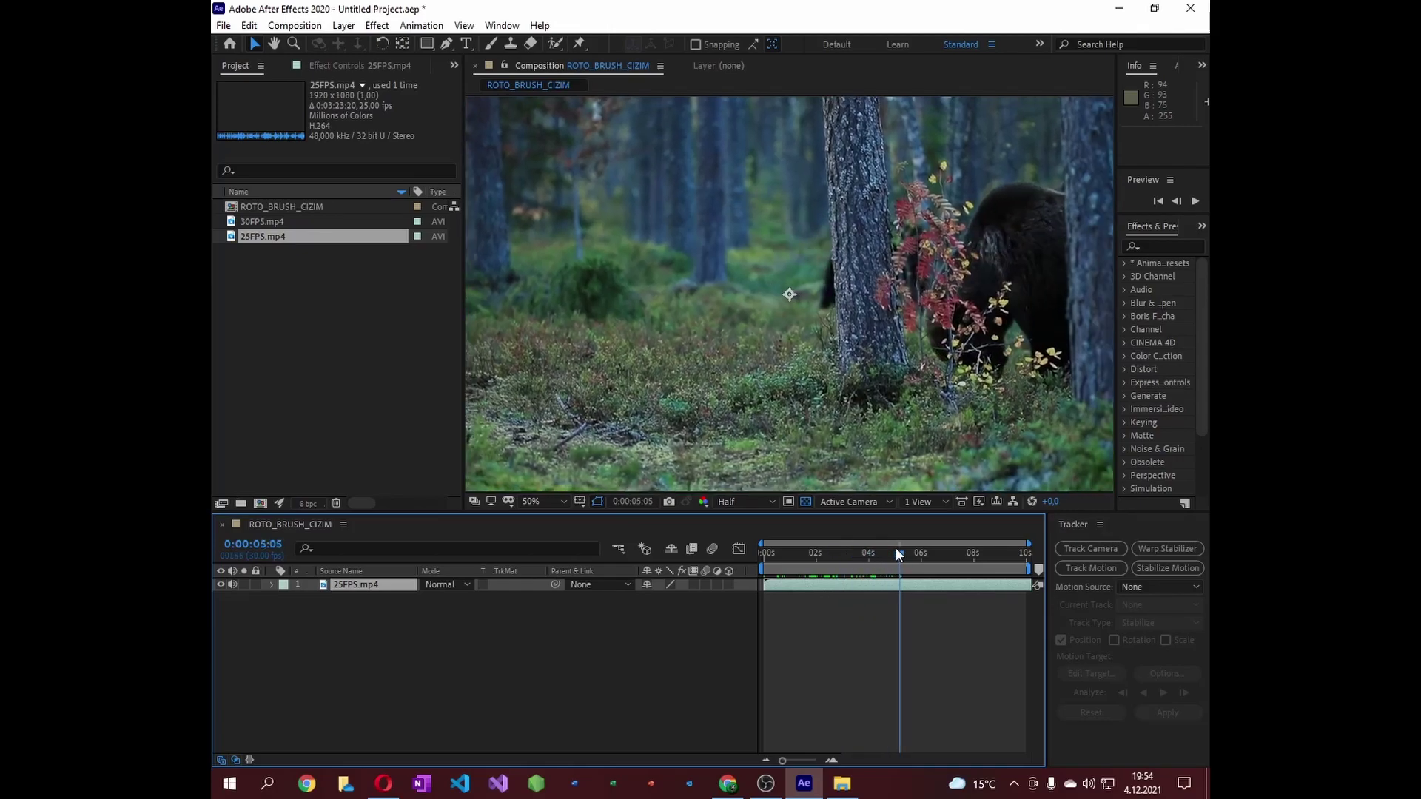
key(ctrl+shift+d)
drag(896, 552, 938, 548)
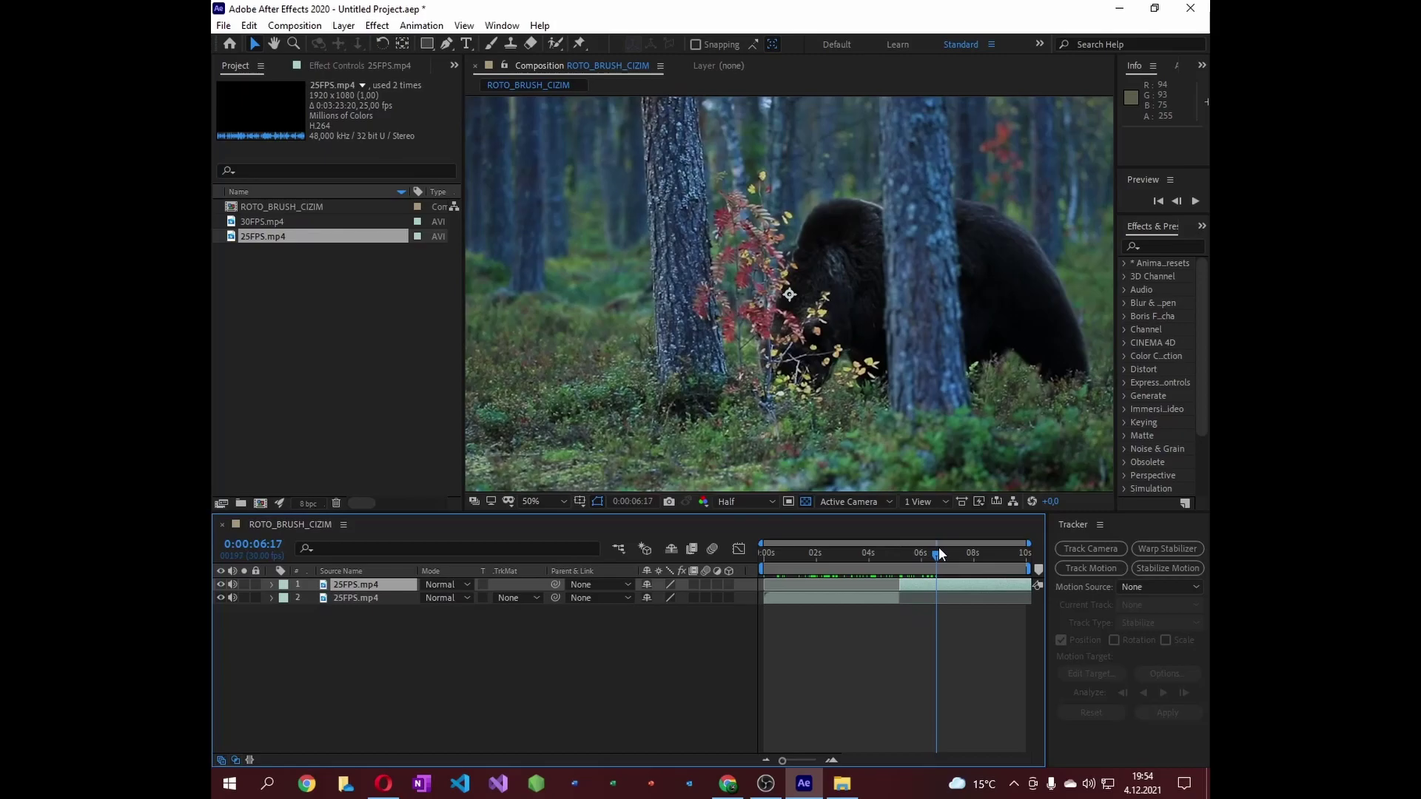
- Split the clip again, delete the outer pieces, and move the middle piece to 0:00
key(ctrl+shift+d)
click(836, 616)
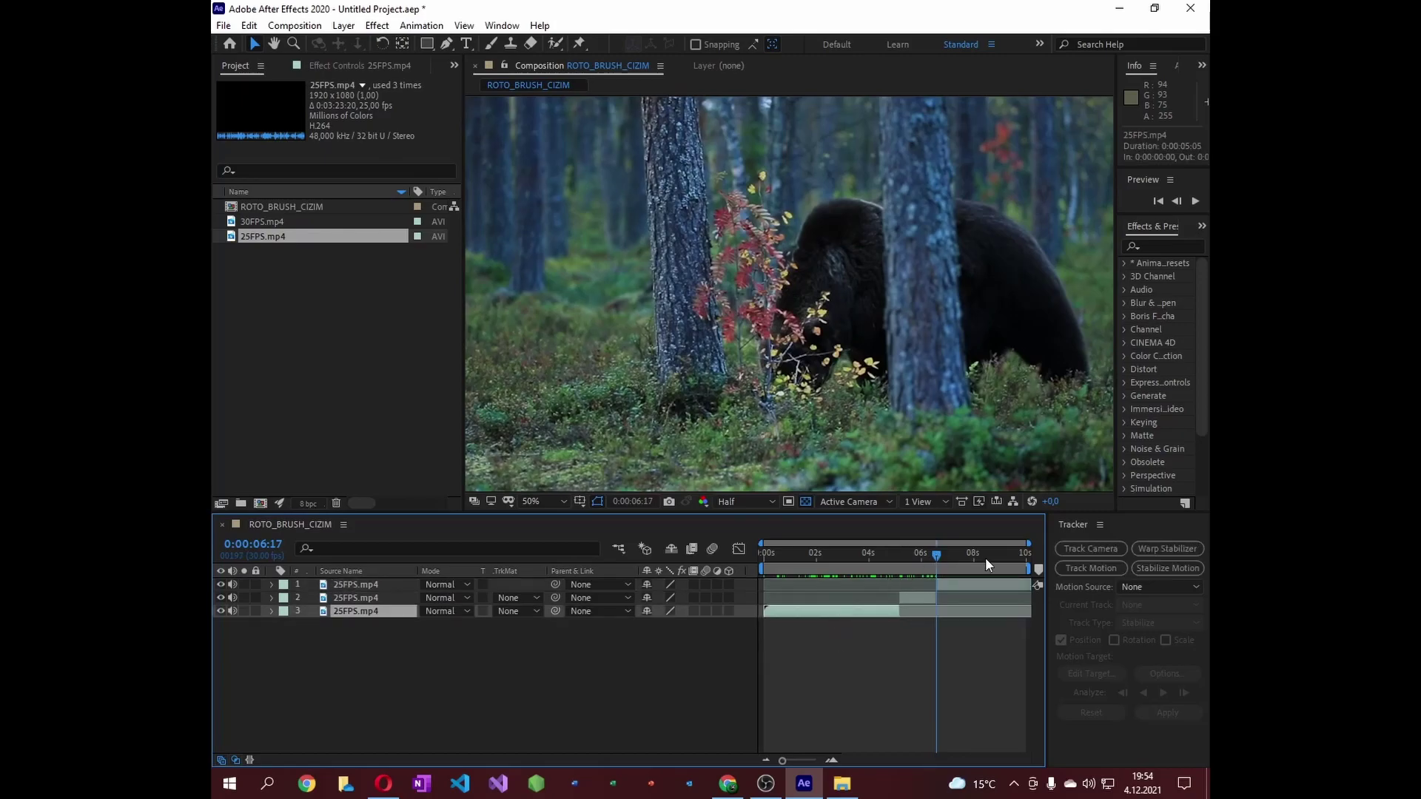
key(Delete)
click(971, 584)
key(Delete)
click(900, 585)
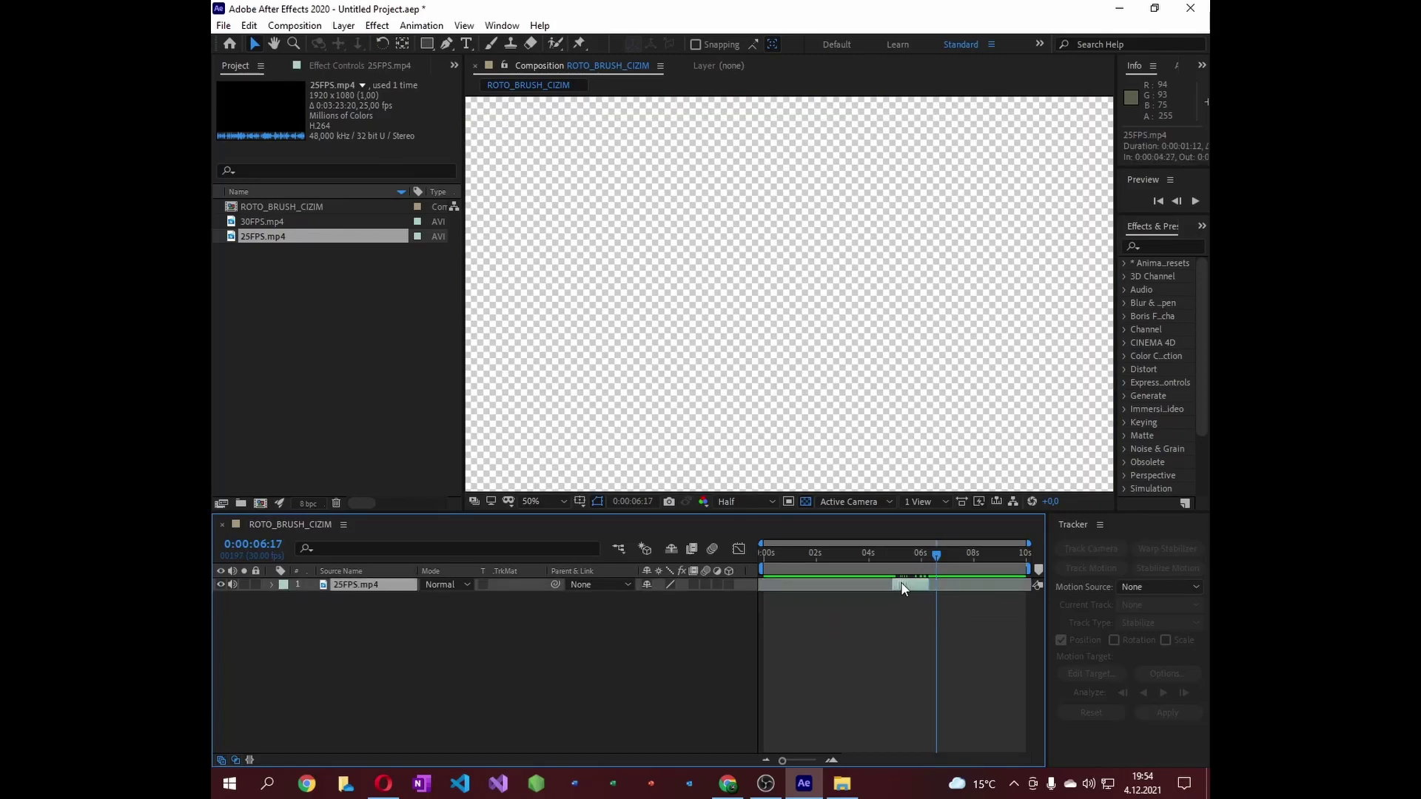
drag(900, 583, 778, 601)
- Set the work area to about 1.5 seconds, trim the comp to it, and preview
click(805, 570)
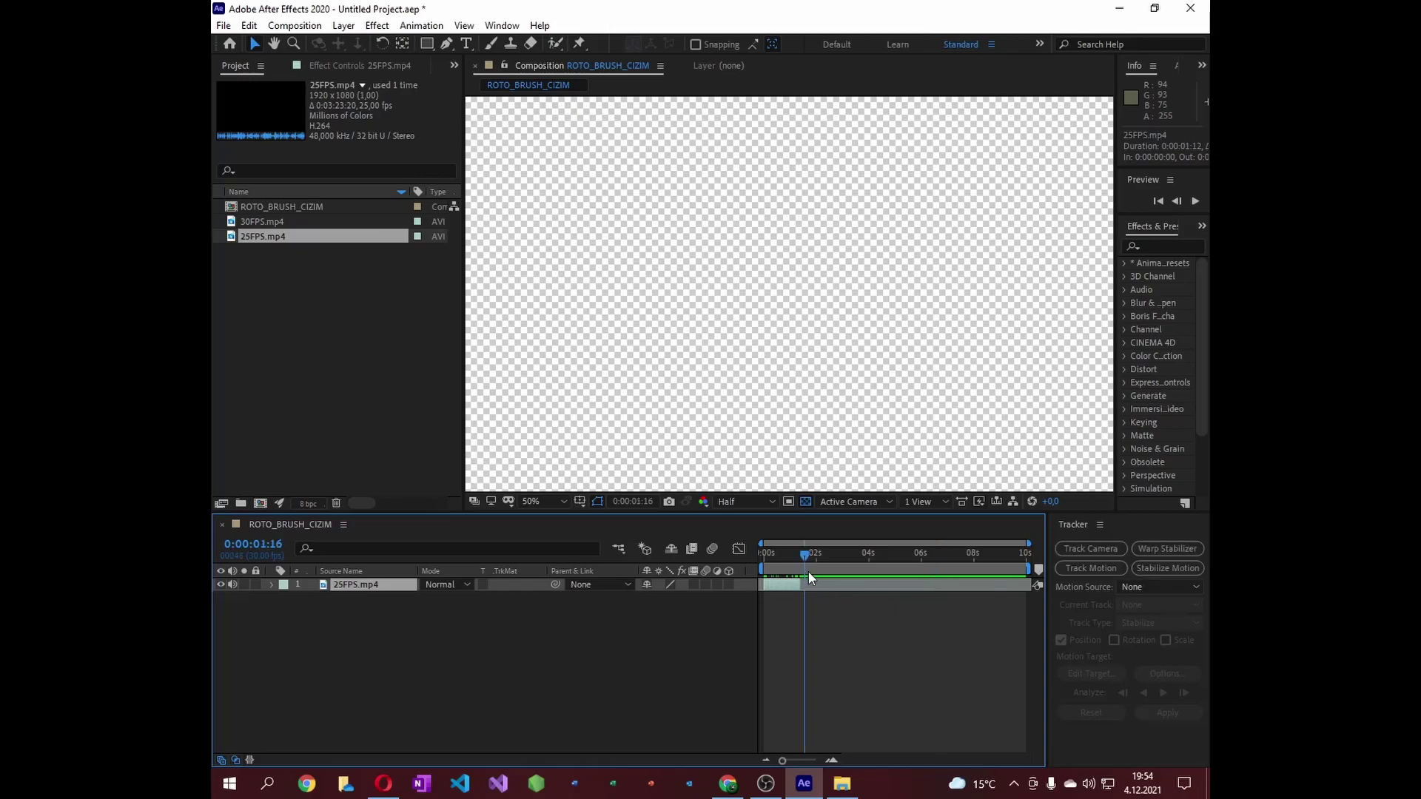
click(921, 571)
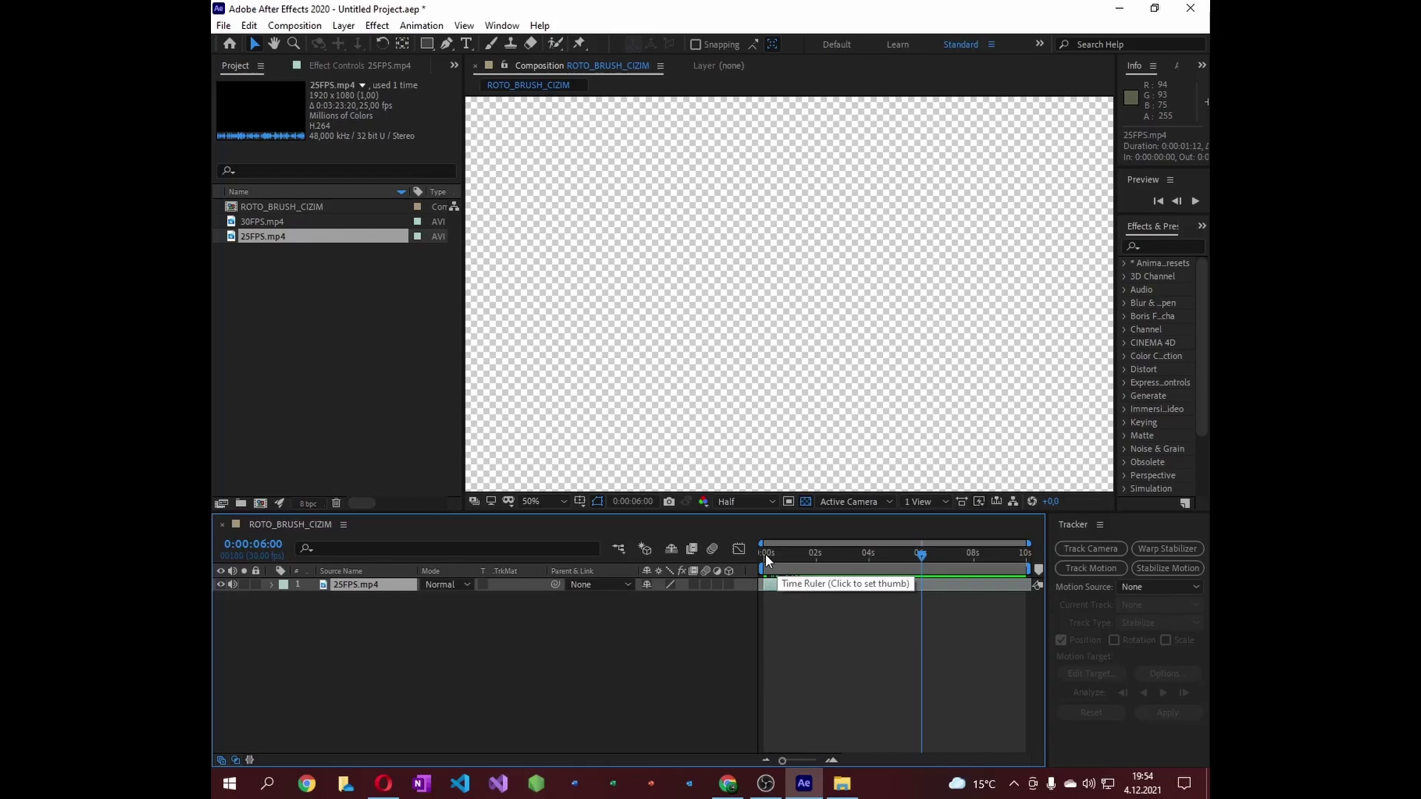
drag(765, 567, 855, 567)
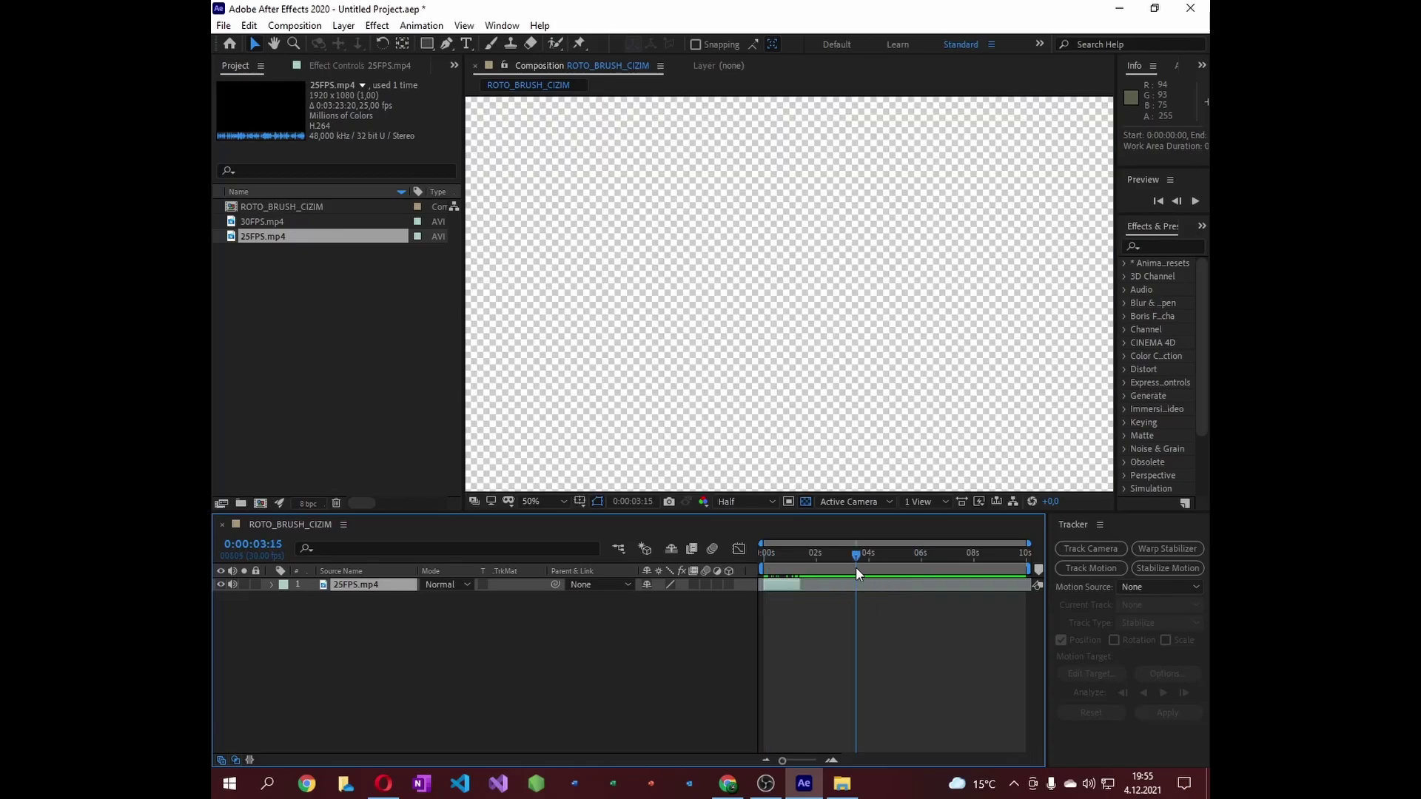
click(805, 567)
right_click(832, 607)
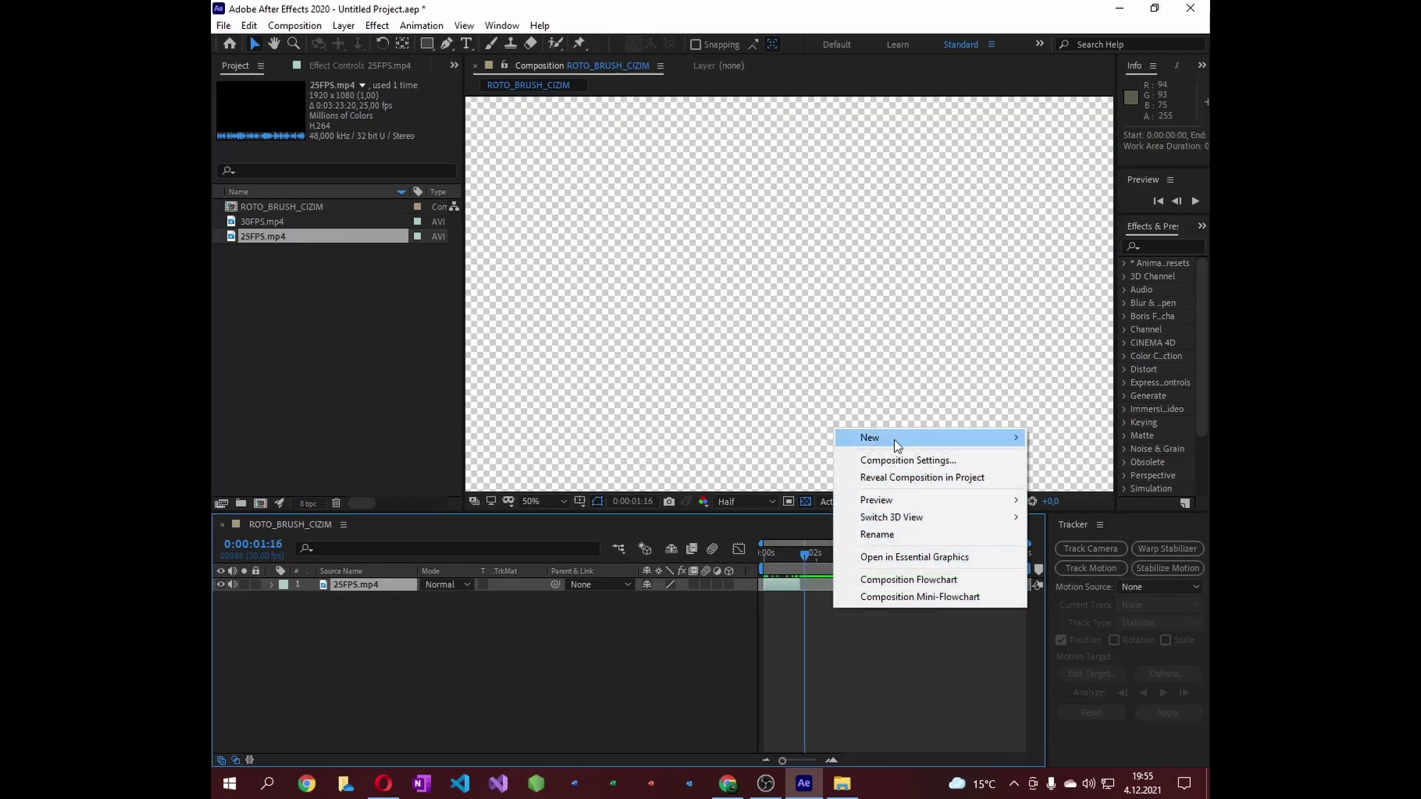
click(820, 676)
drag(806, 562, 799, 569)
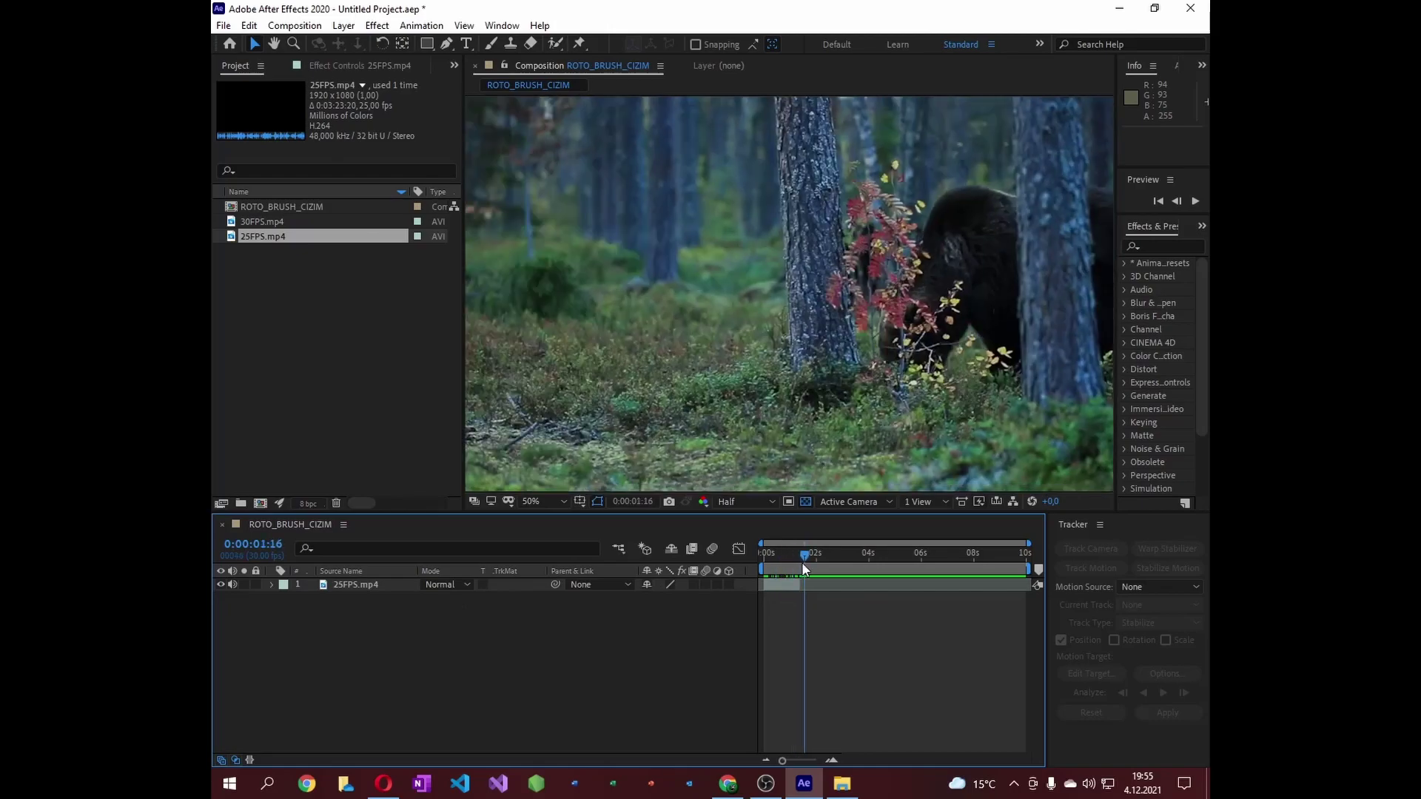
right_click(779, 569)
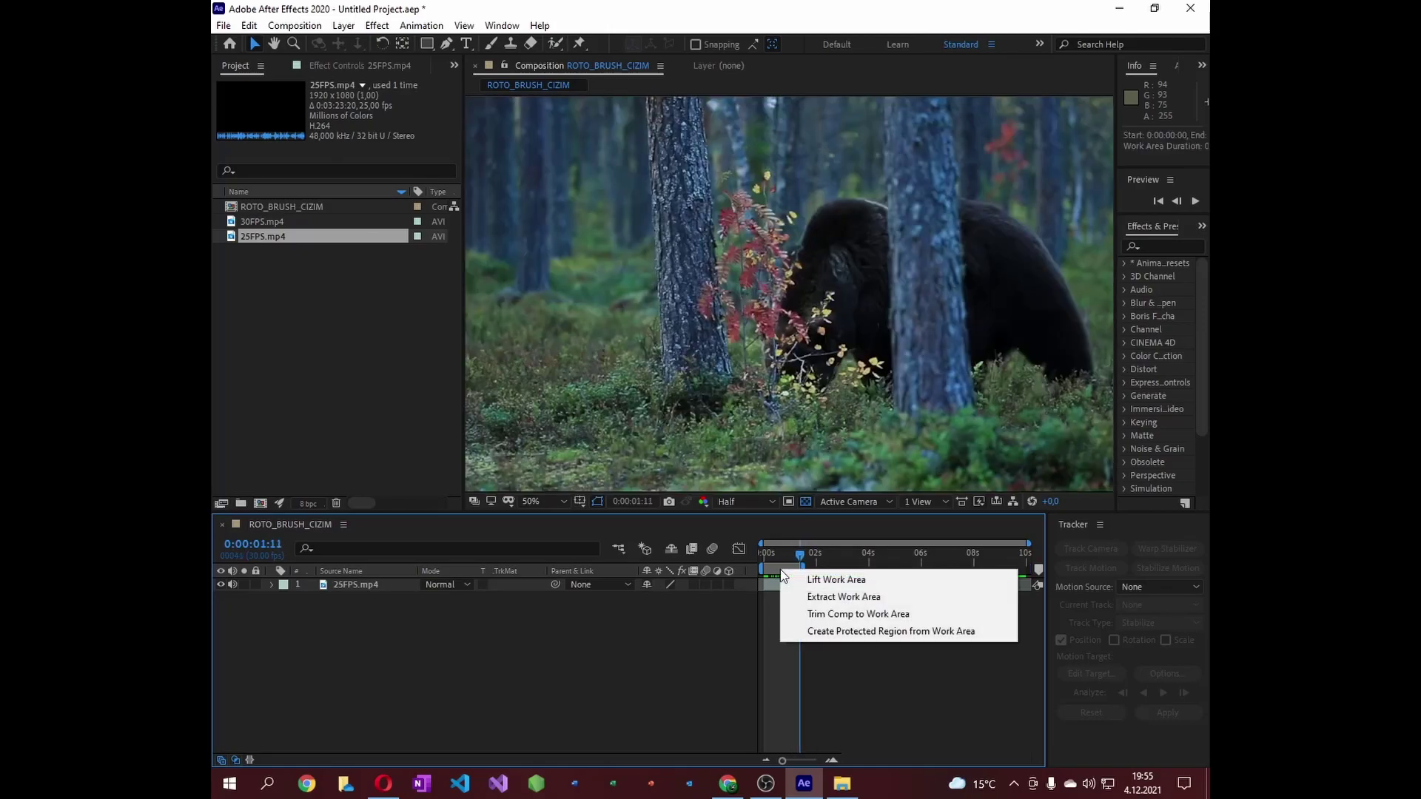
click(836, 613)
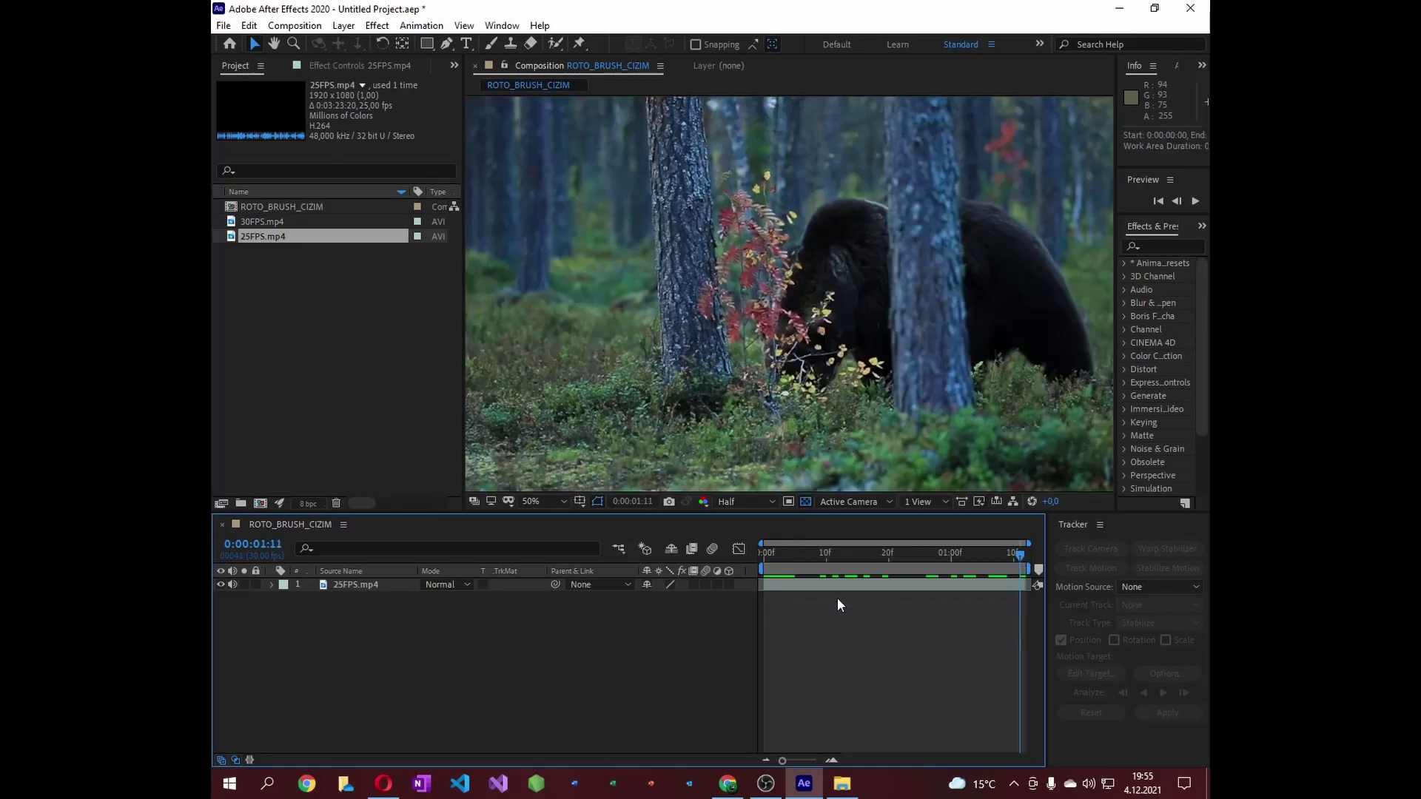
drag(1012, 566, 888, 570)
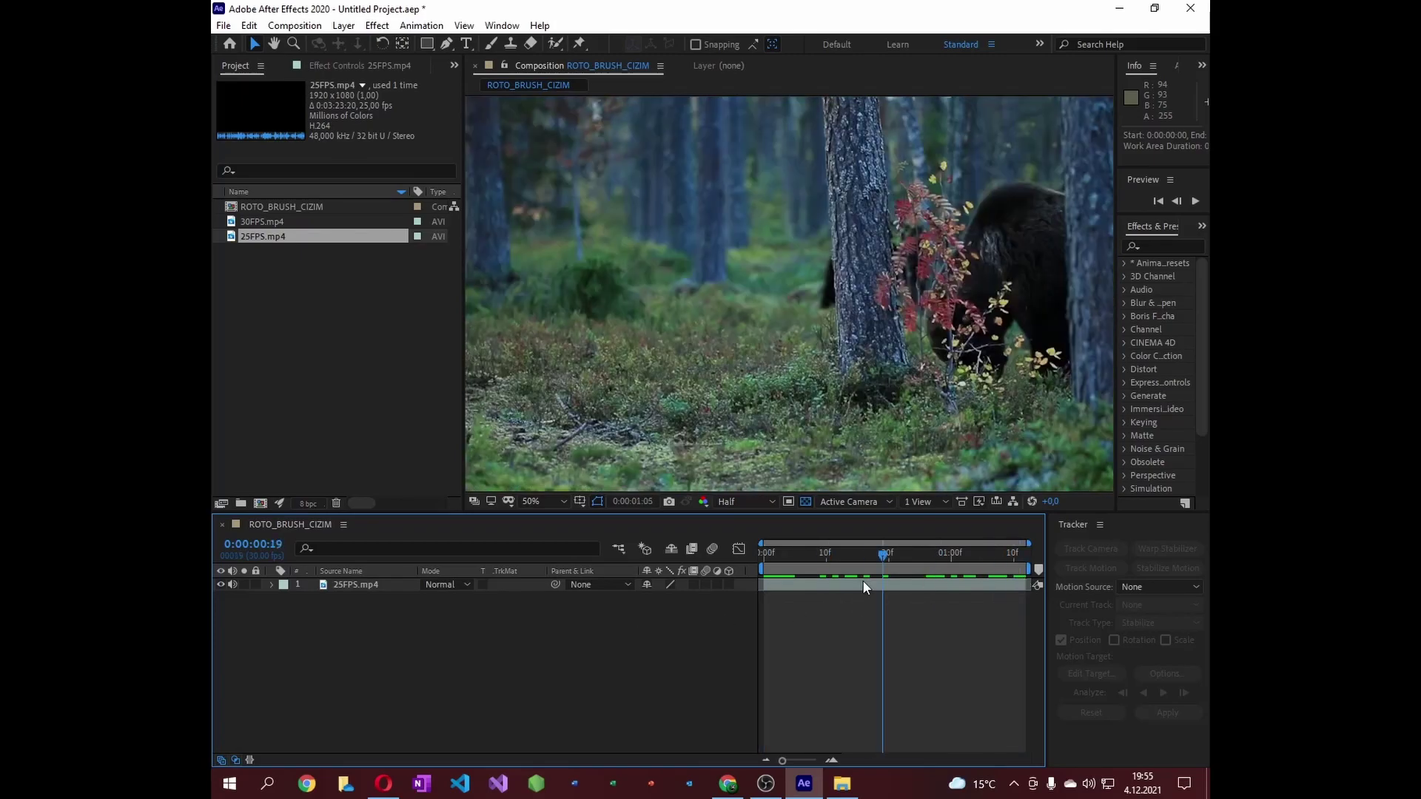
key(space)
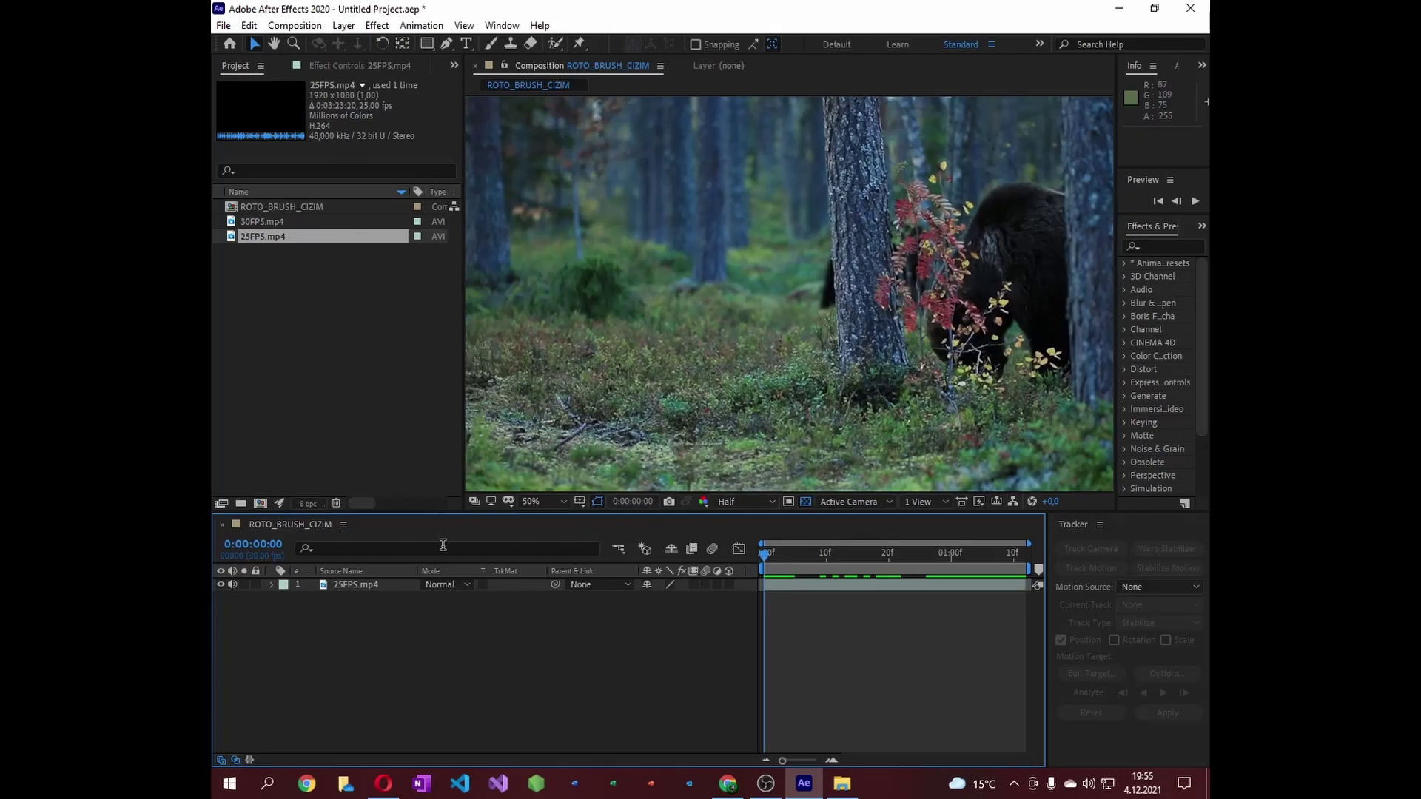
click(370, 585)
right_click(370, 586)
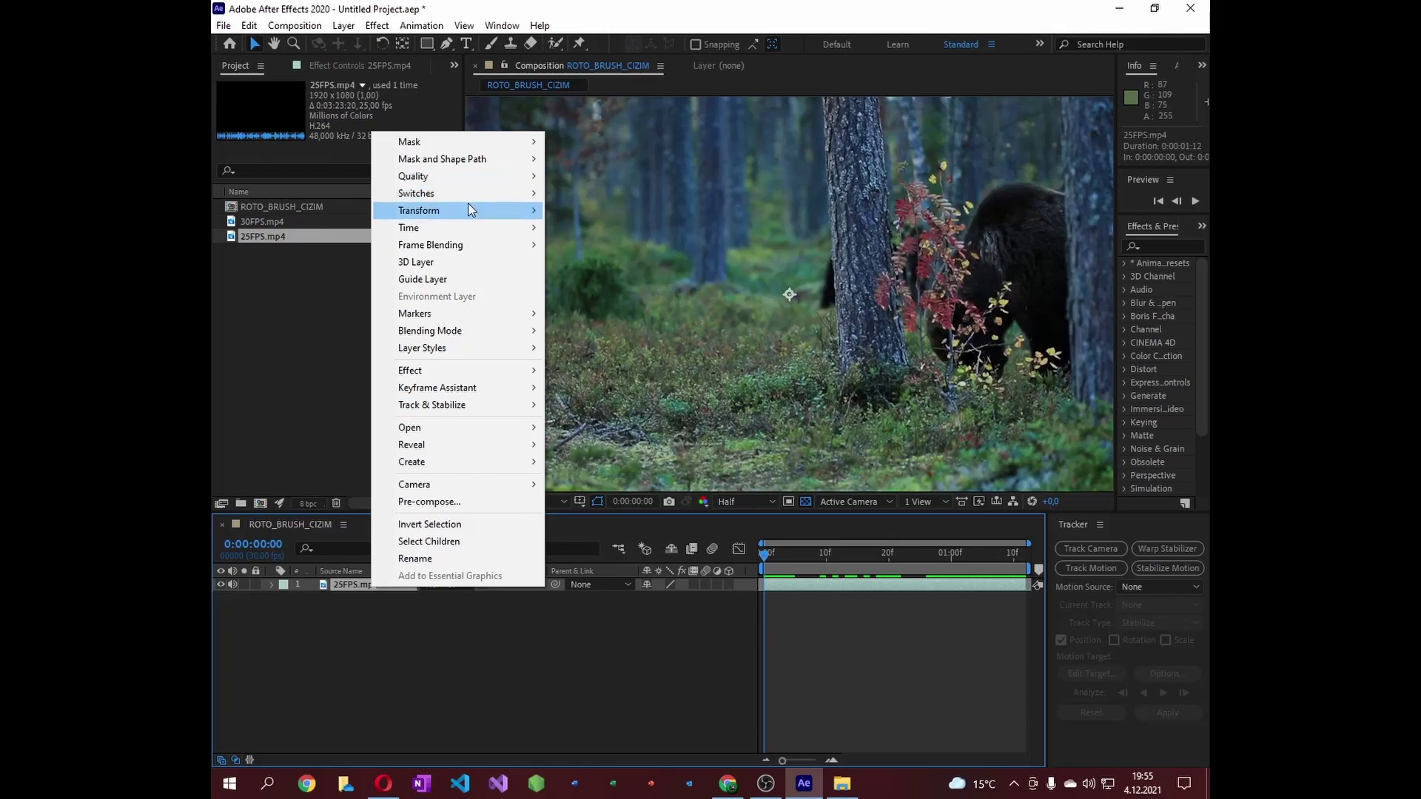
mouse_move(468, 210)
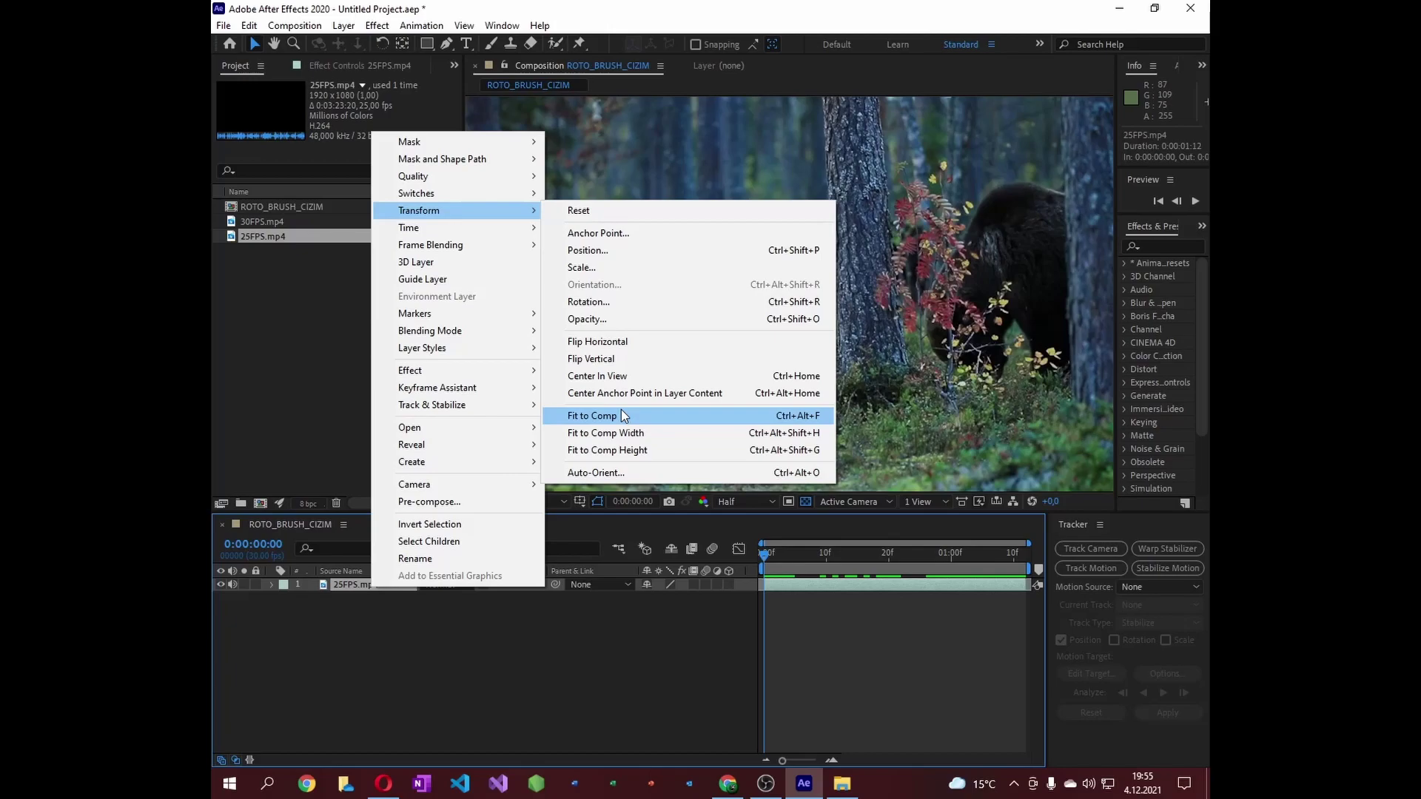
click(622, 415)
right_click(369, 587)
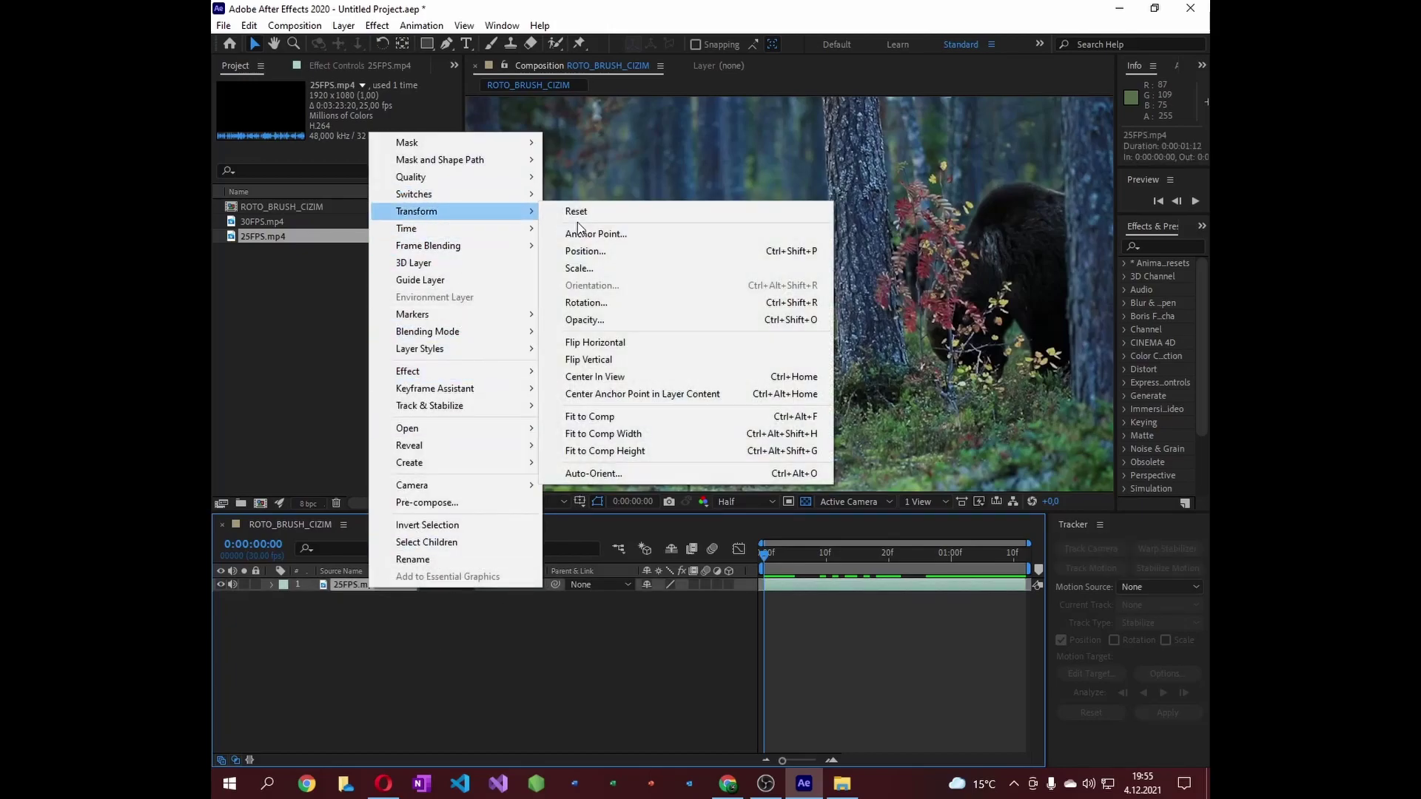
click(637, 416)
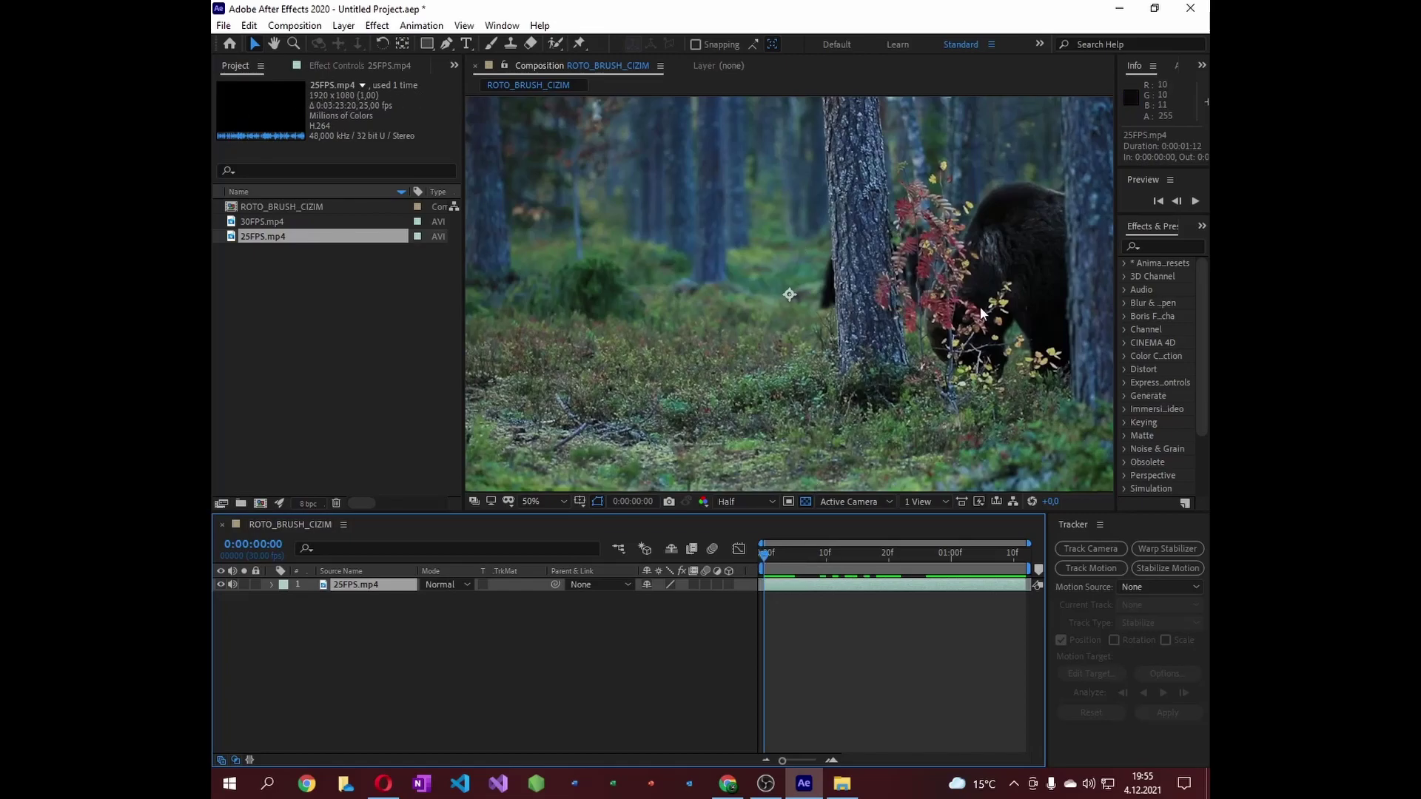
- Change the composition width to 1020 pixels in Composition Settings
click(293, 26)
click(300, 66)
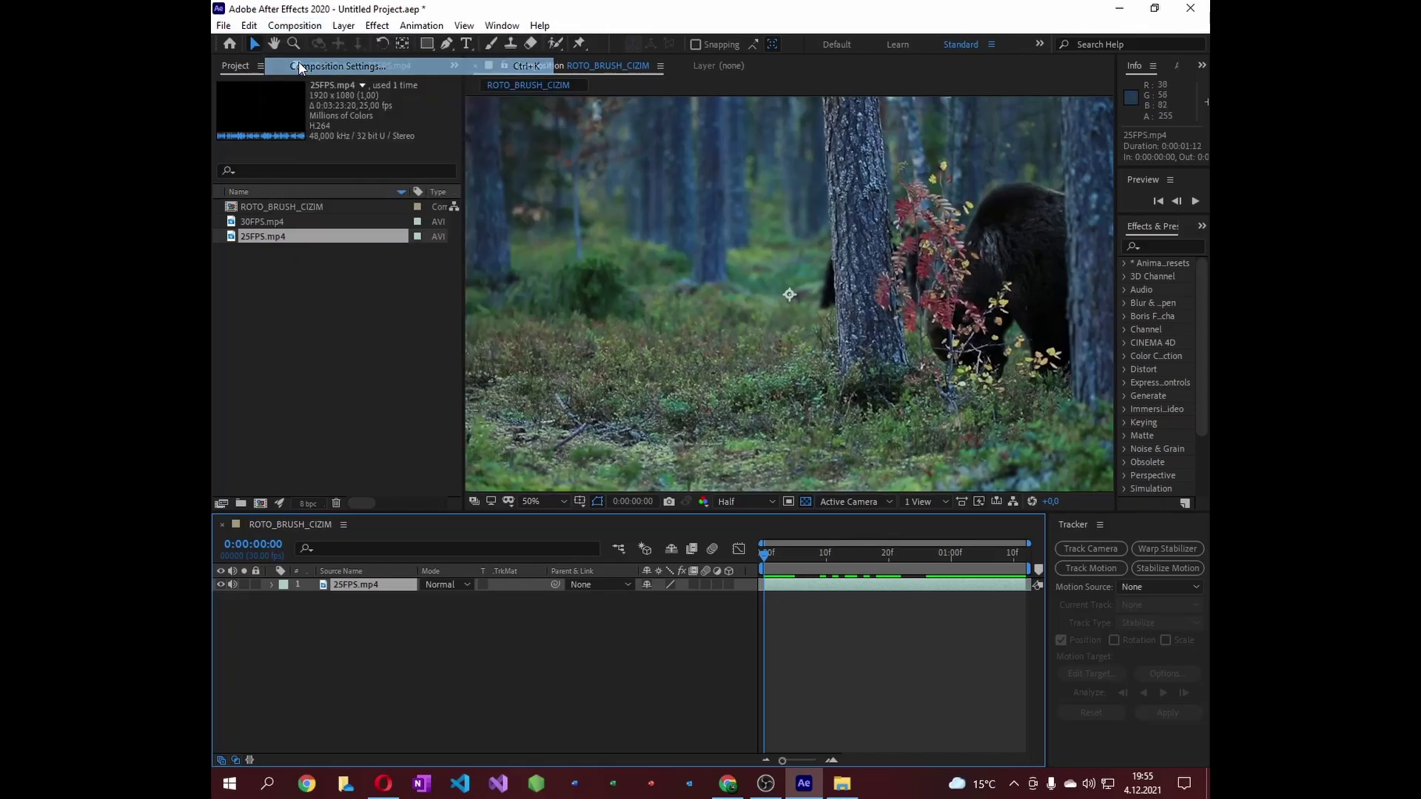
click(603, 370)
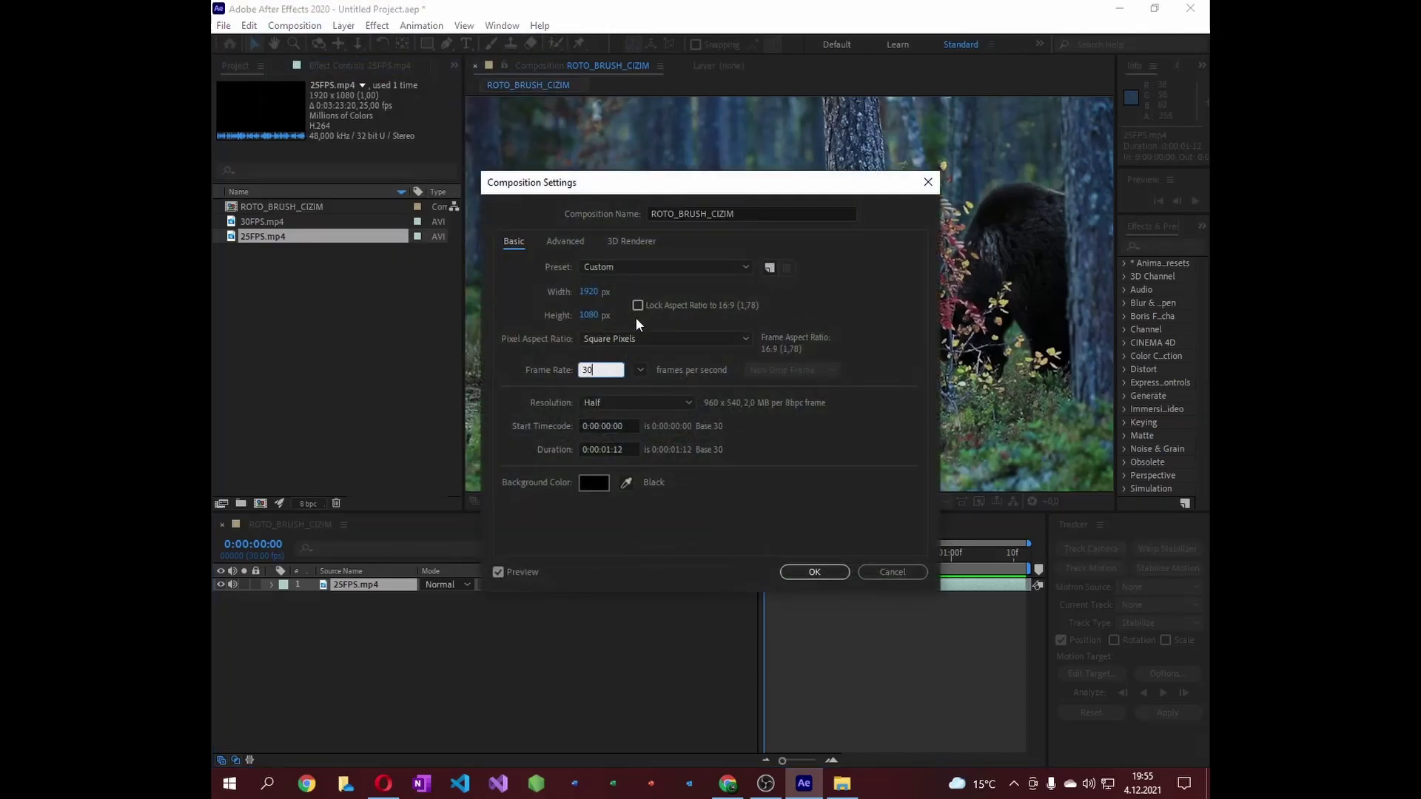
click(601, 292)
text(1020)
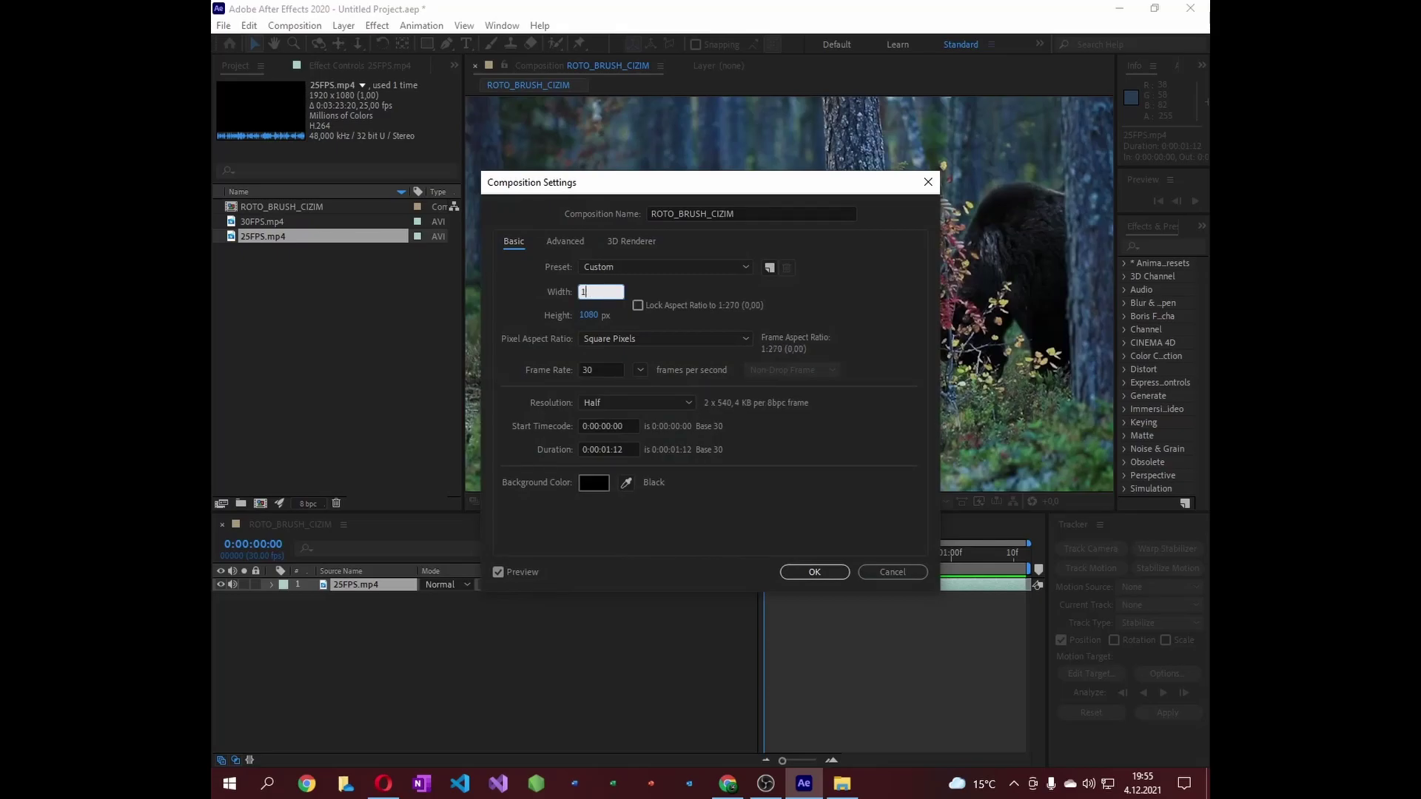
click(814, 572)
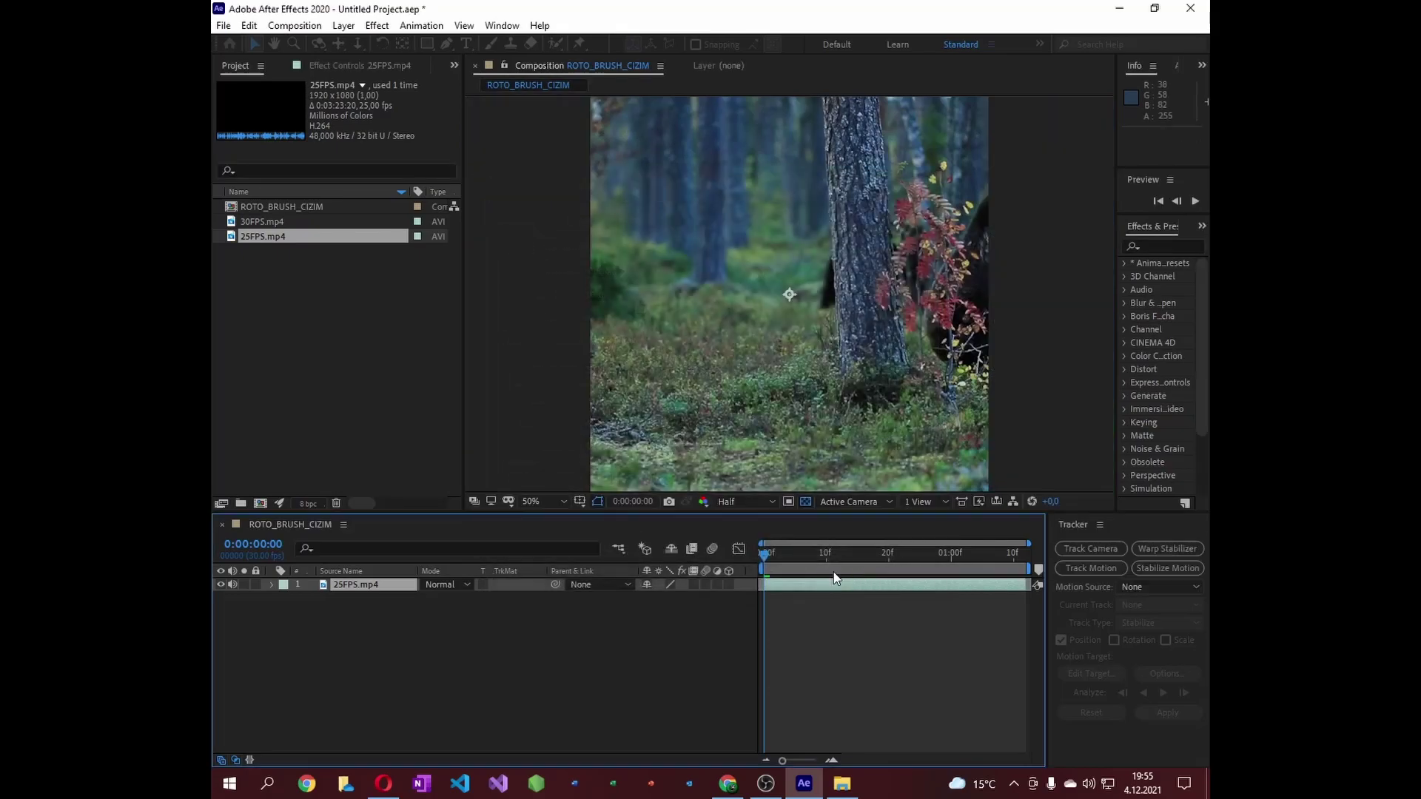
- Scale the layer through its Transform options, then undo the composition width change
right_click(358, 586)
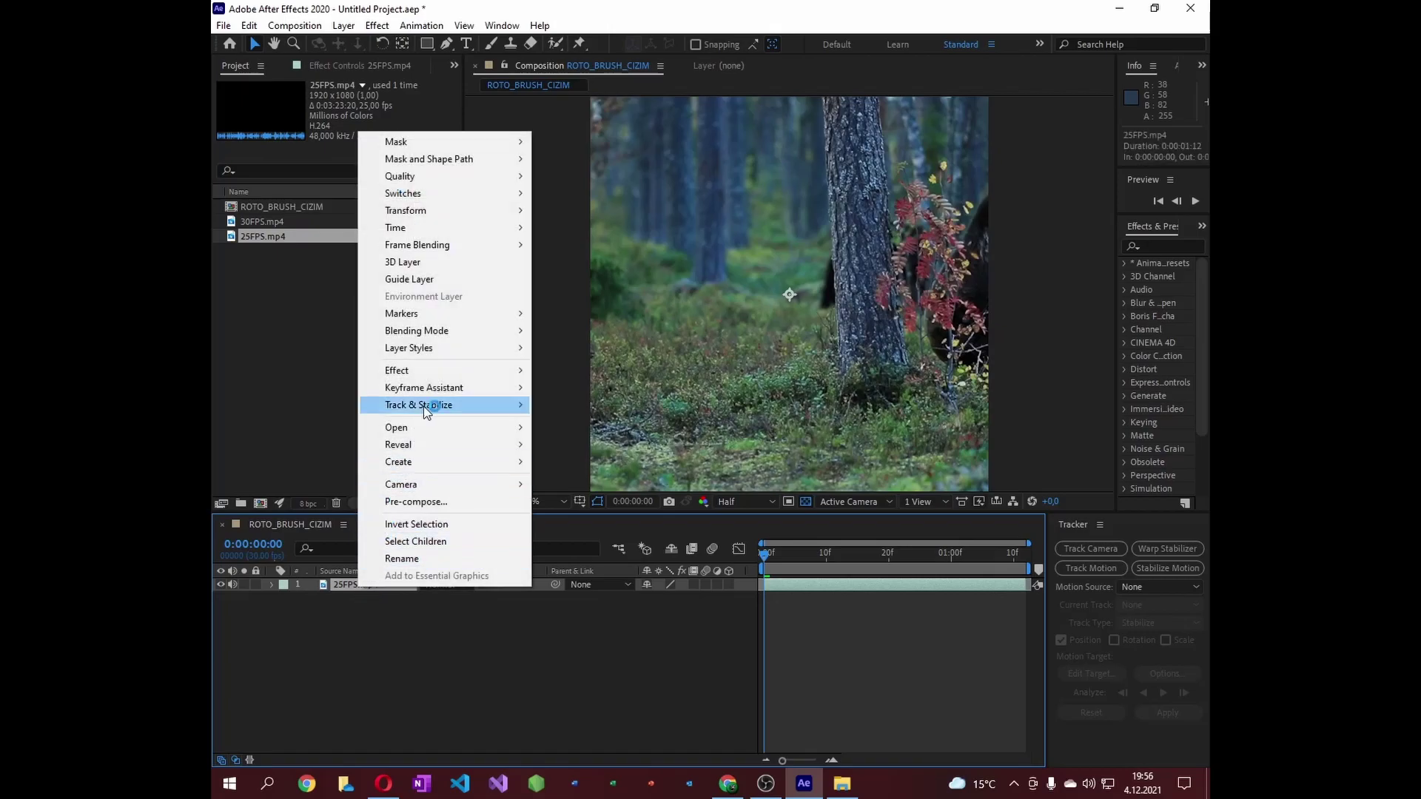
click(421, 210)
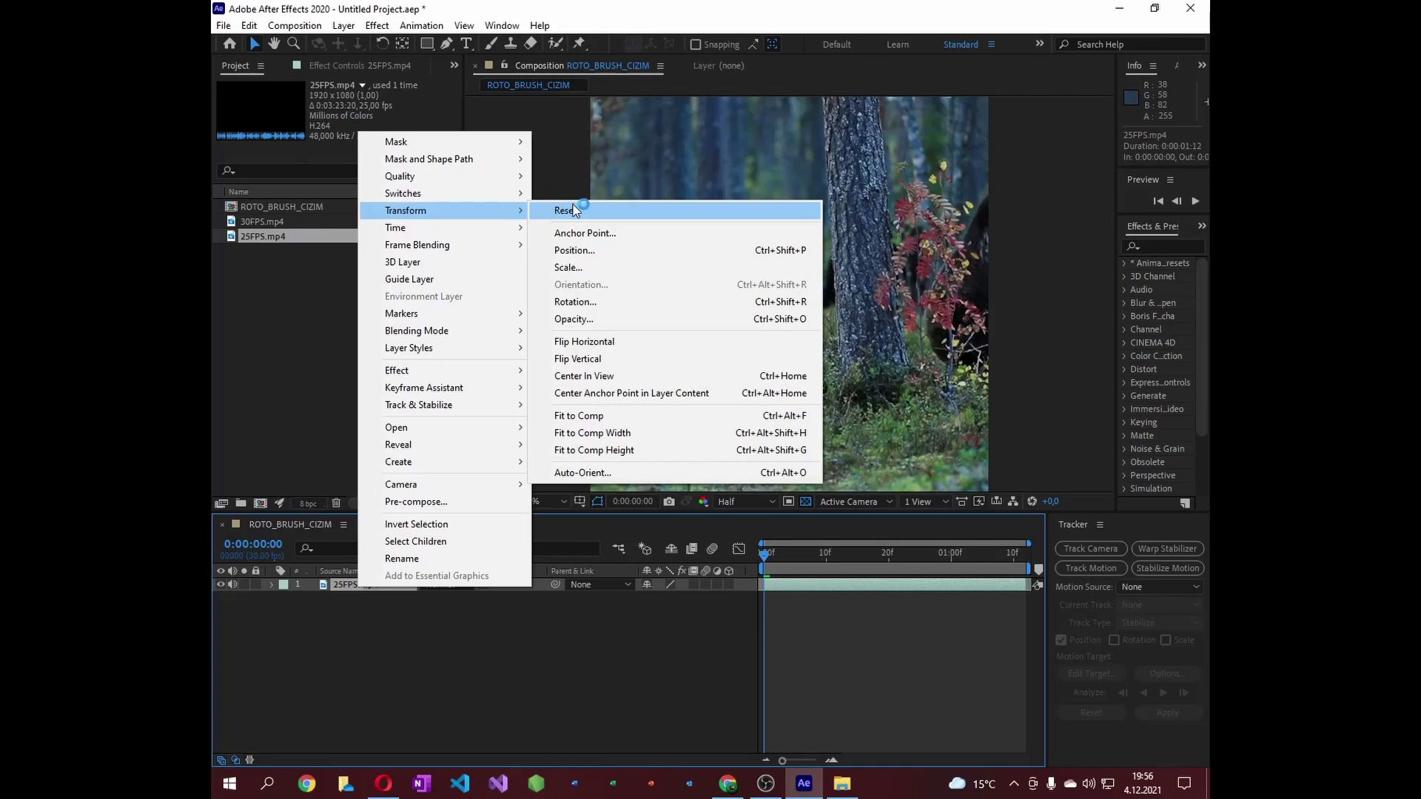
click(592, 417)
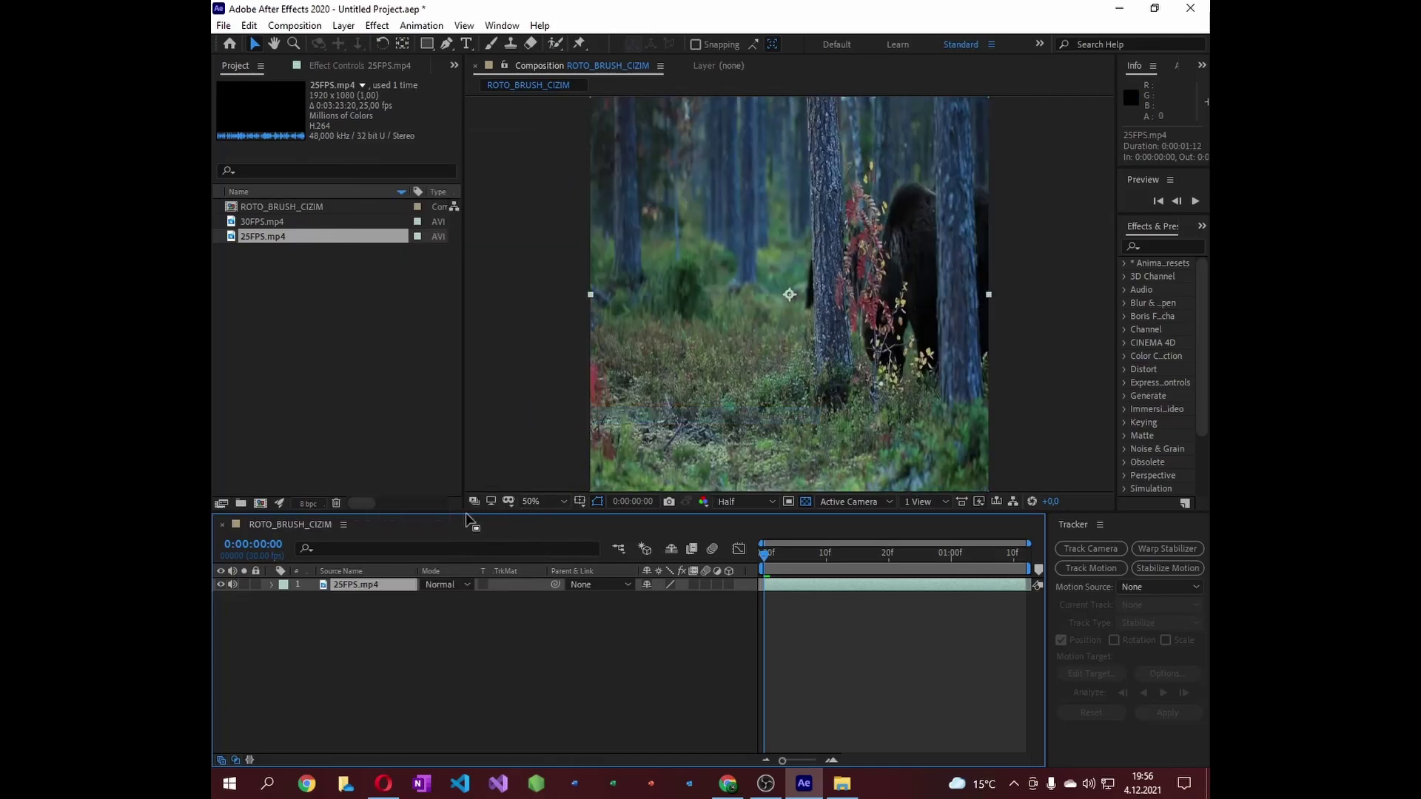
click(294, 25)
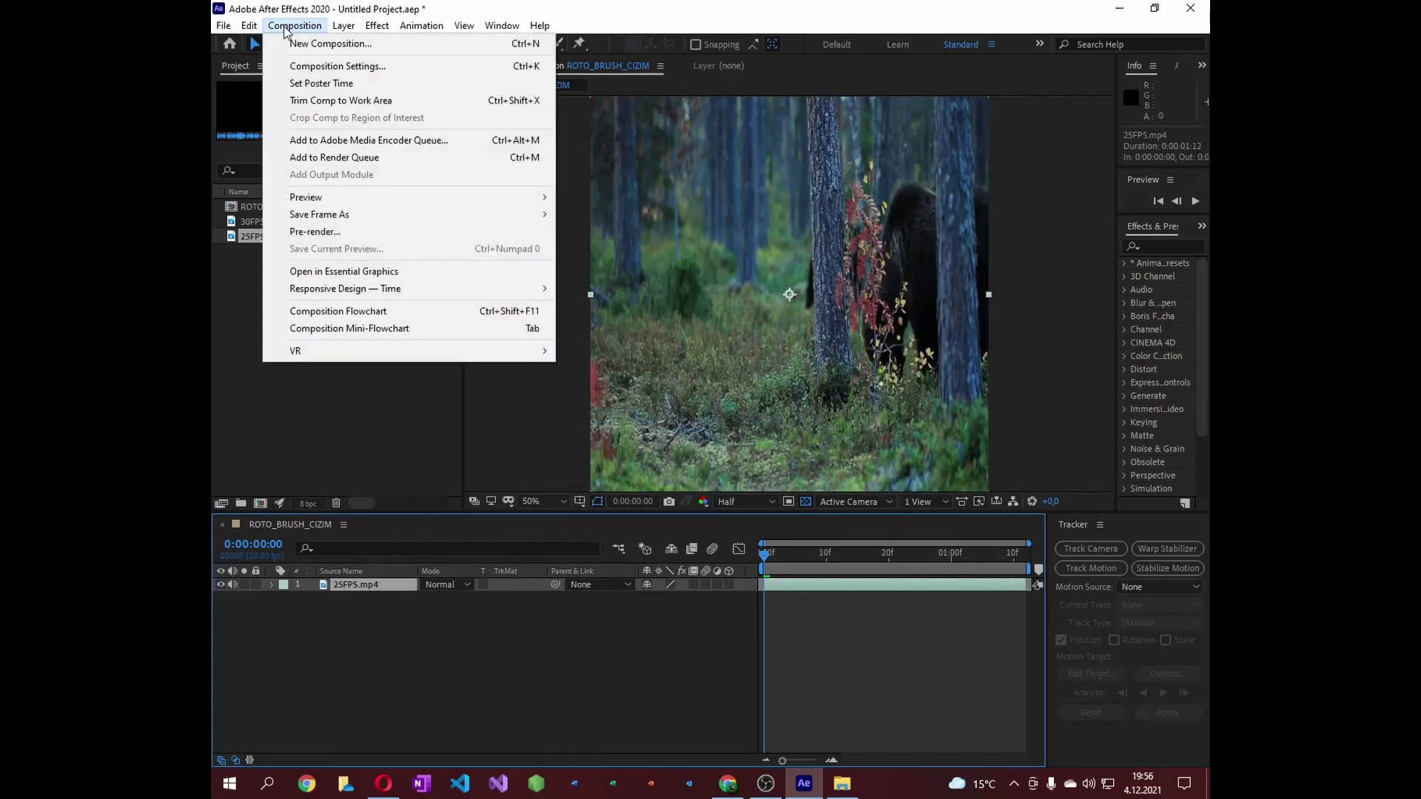
click(401, 635)
key(ctrl+z)
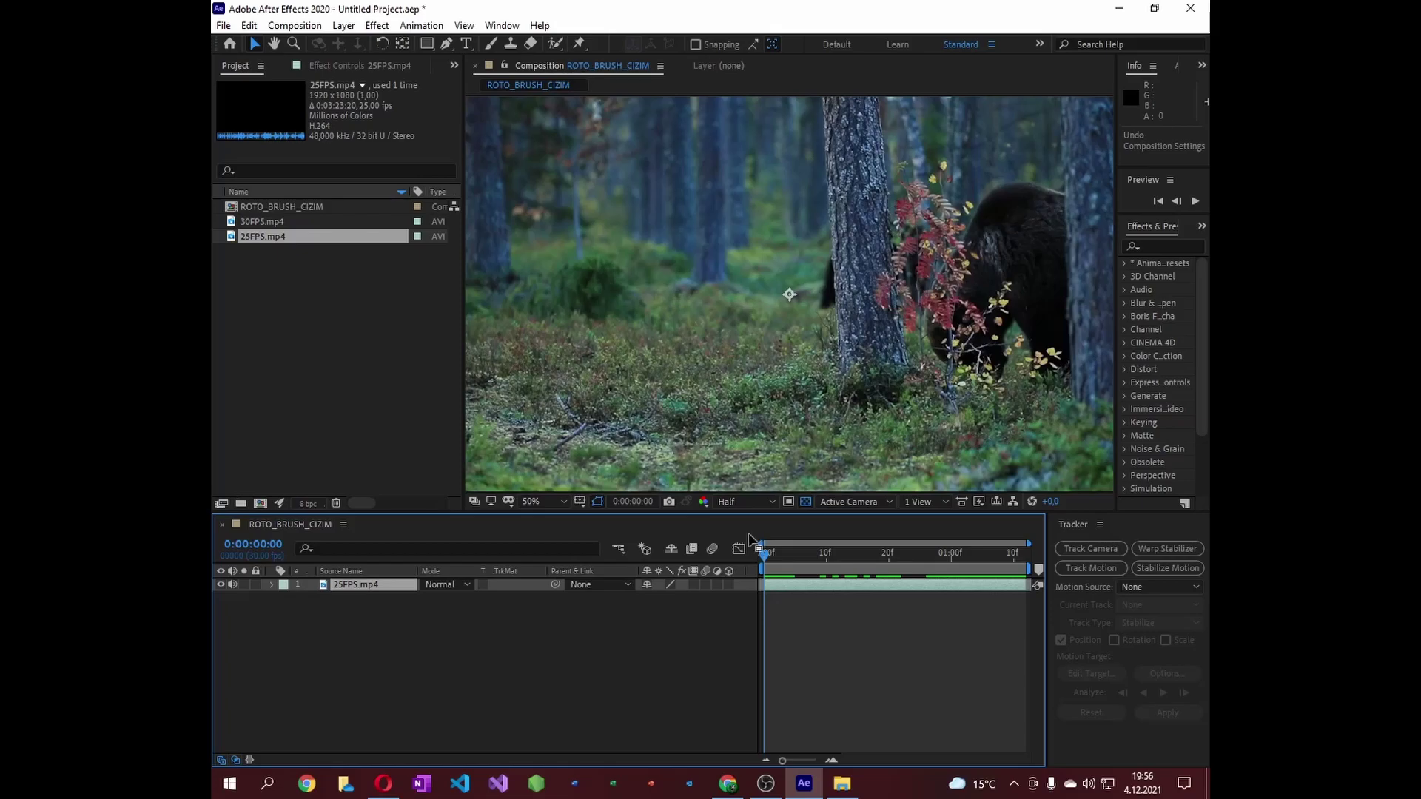
- Open 25FPS.mp4 in the Layer panel and paint a first Roto Brush foreground stroke
double_click(385, 583)
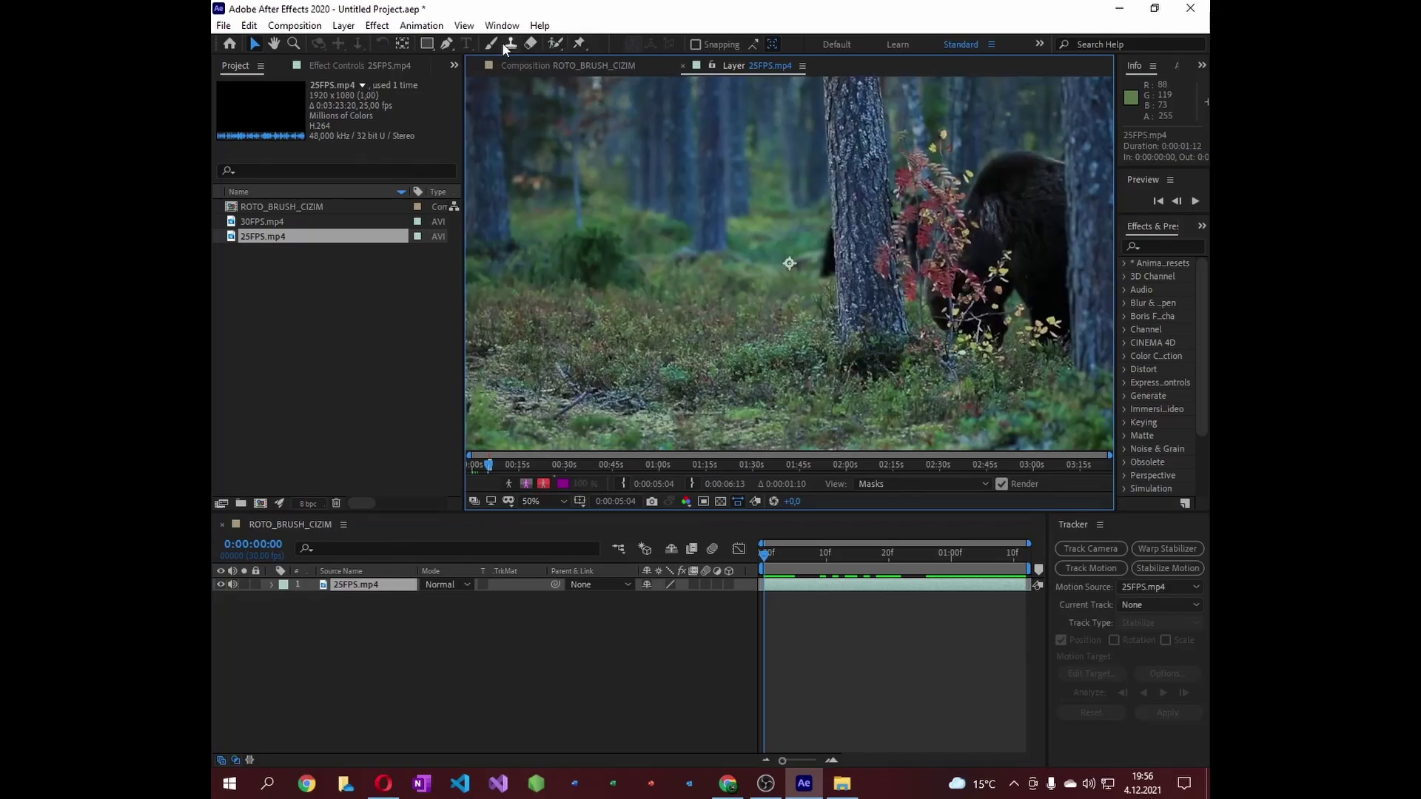
click(553, 44)
click(557, 43)
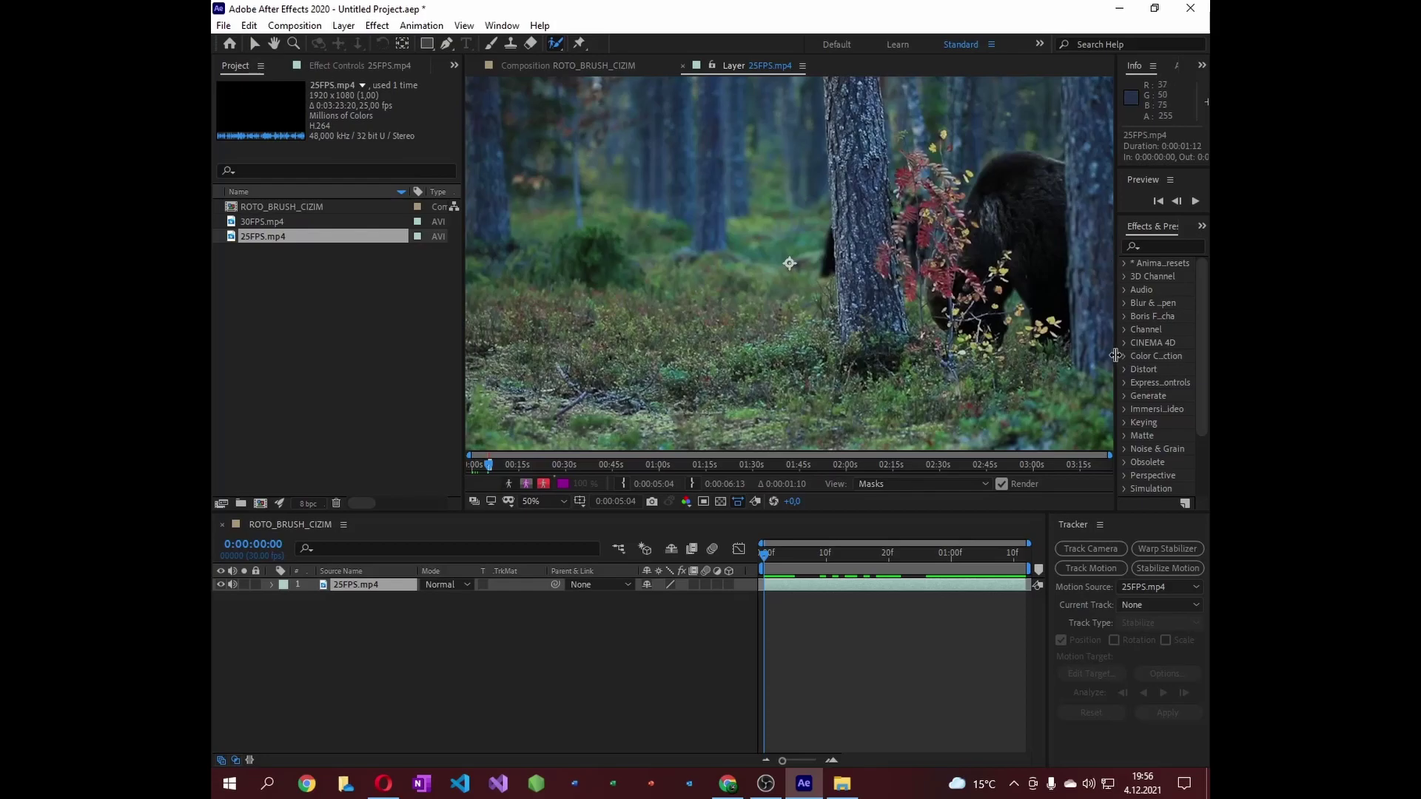
drag(1115, 356, 1056, 364)
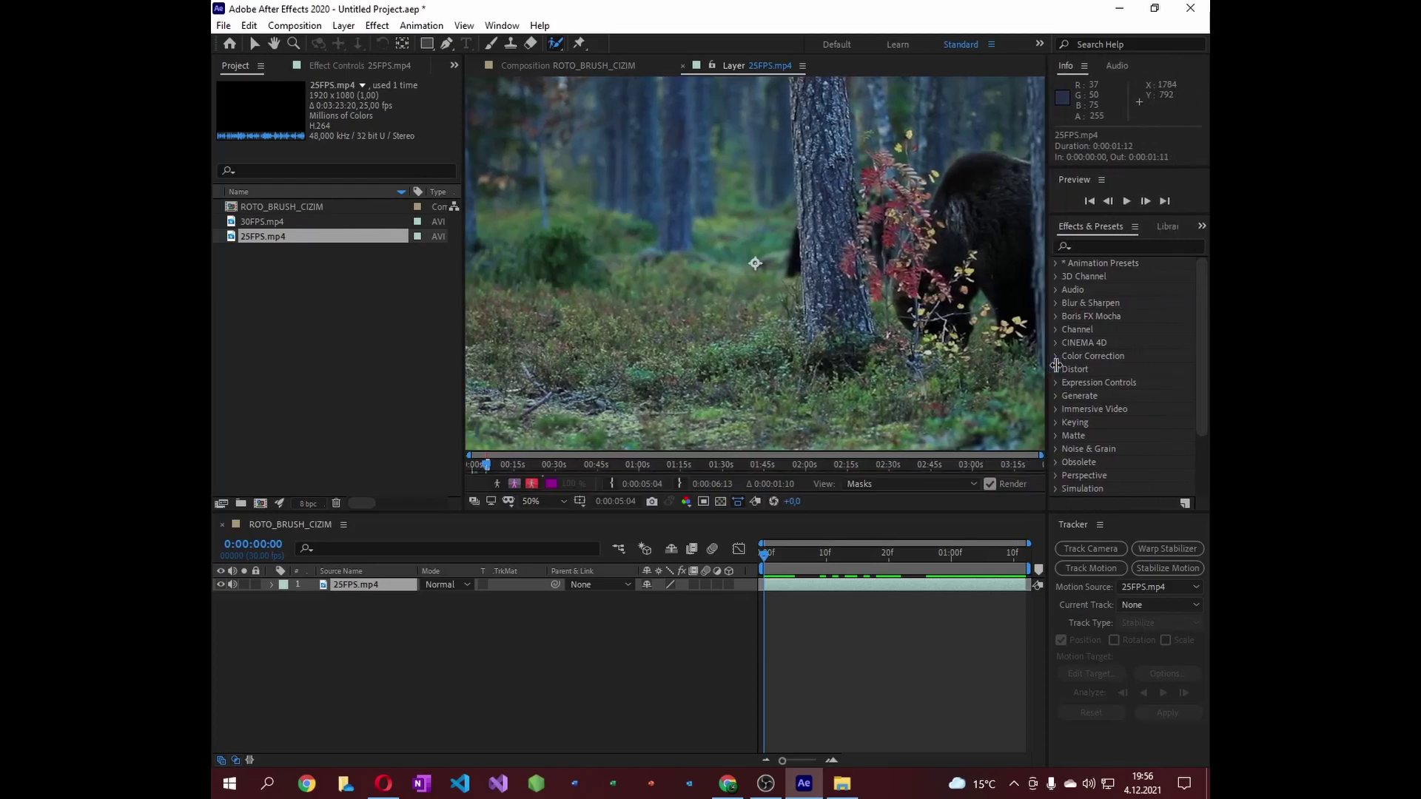
drag(561, 138, 840, 201)
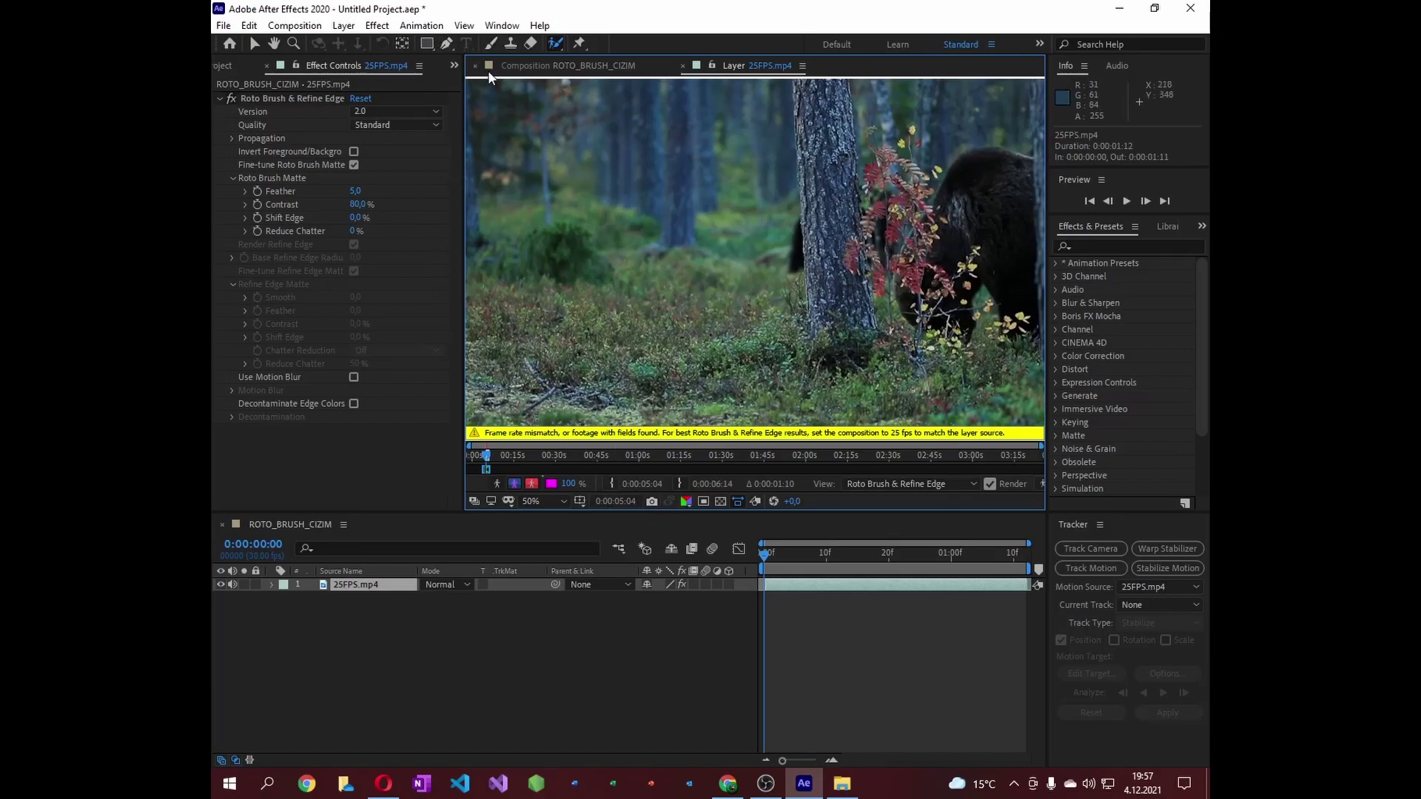
- Return to the layer view, show the Project panel, and select the ROTO_BRUSH_CIZIM composition
click(532, 67)
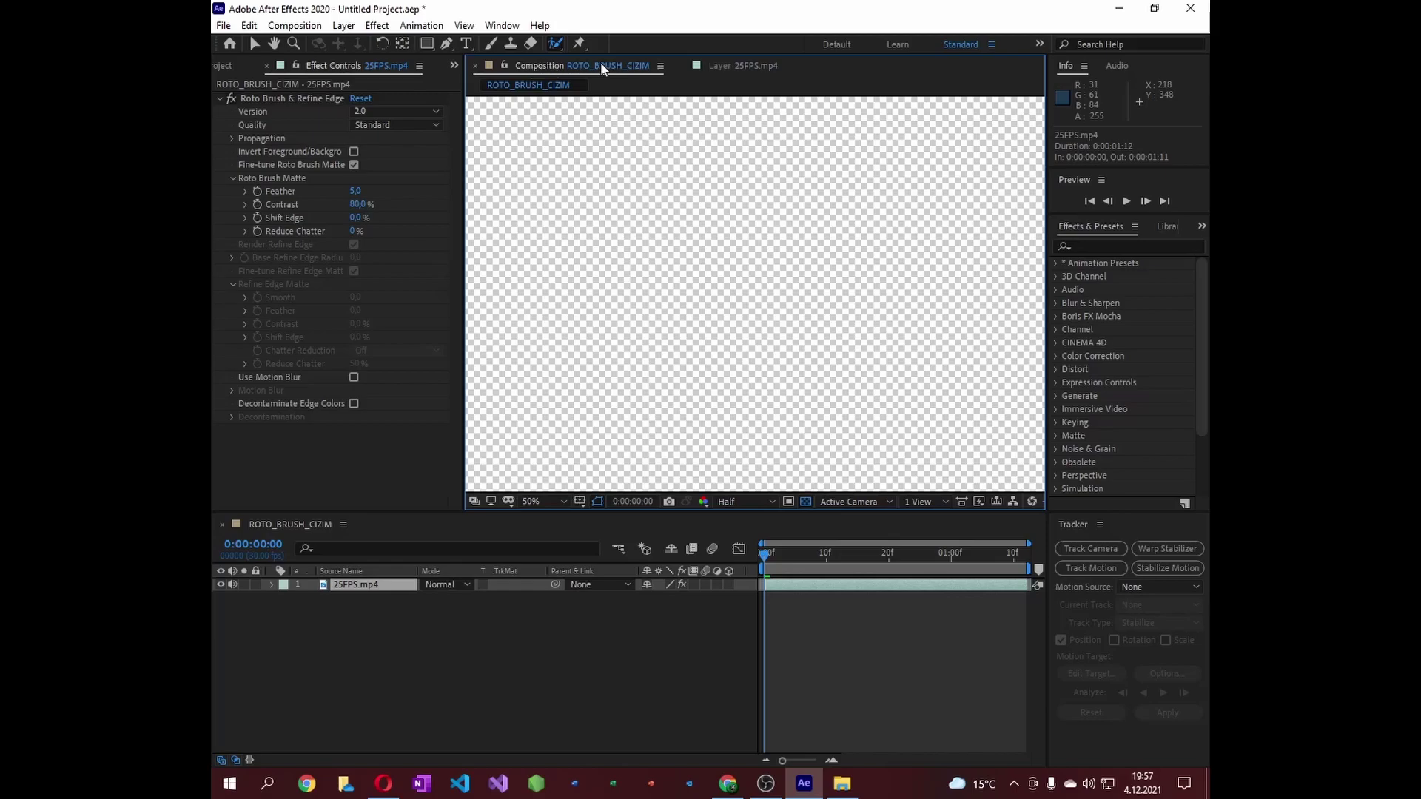
click(729, 65)
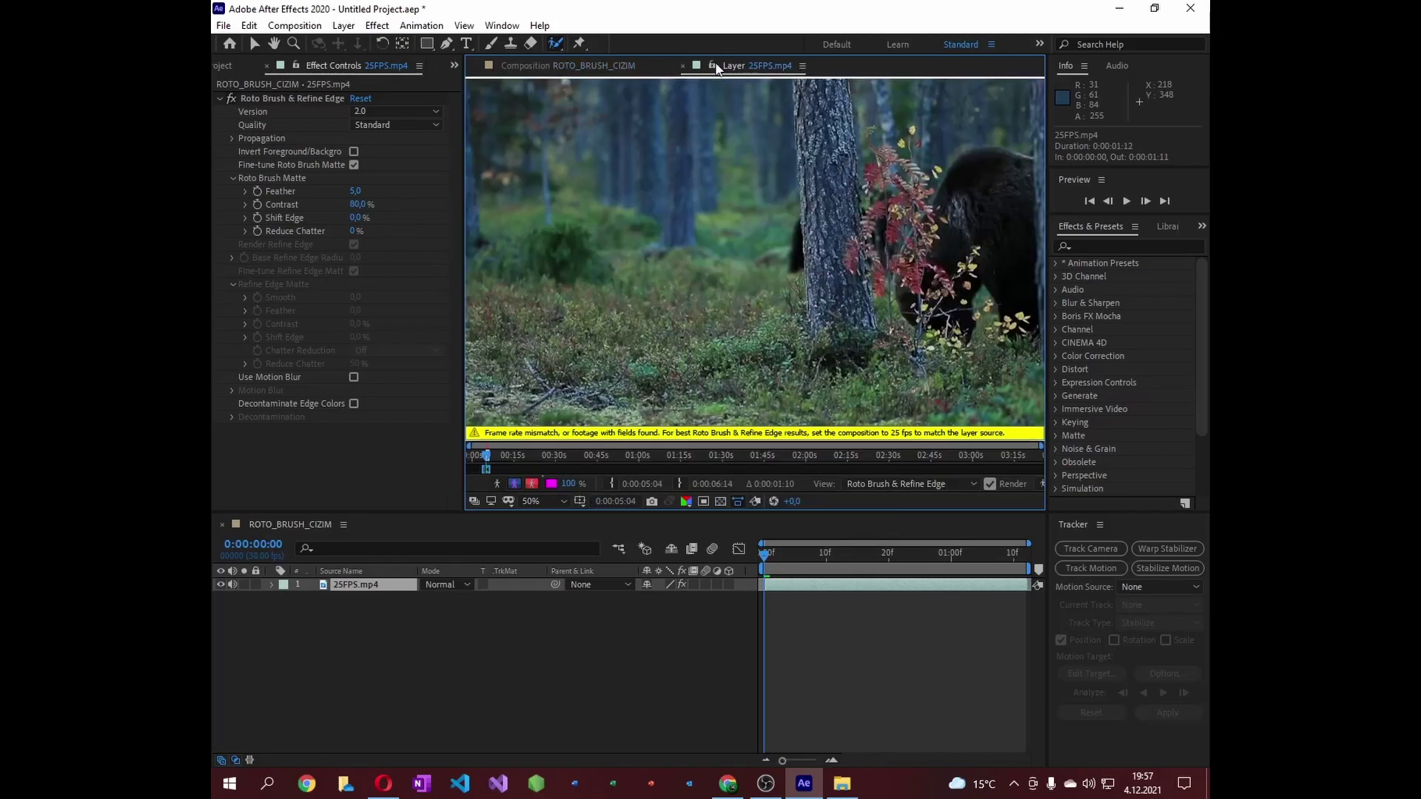
click(455, 65)
click(477, 84)
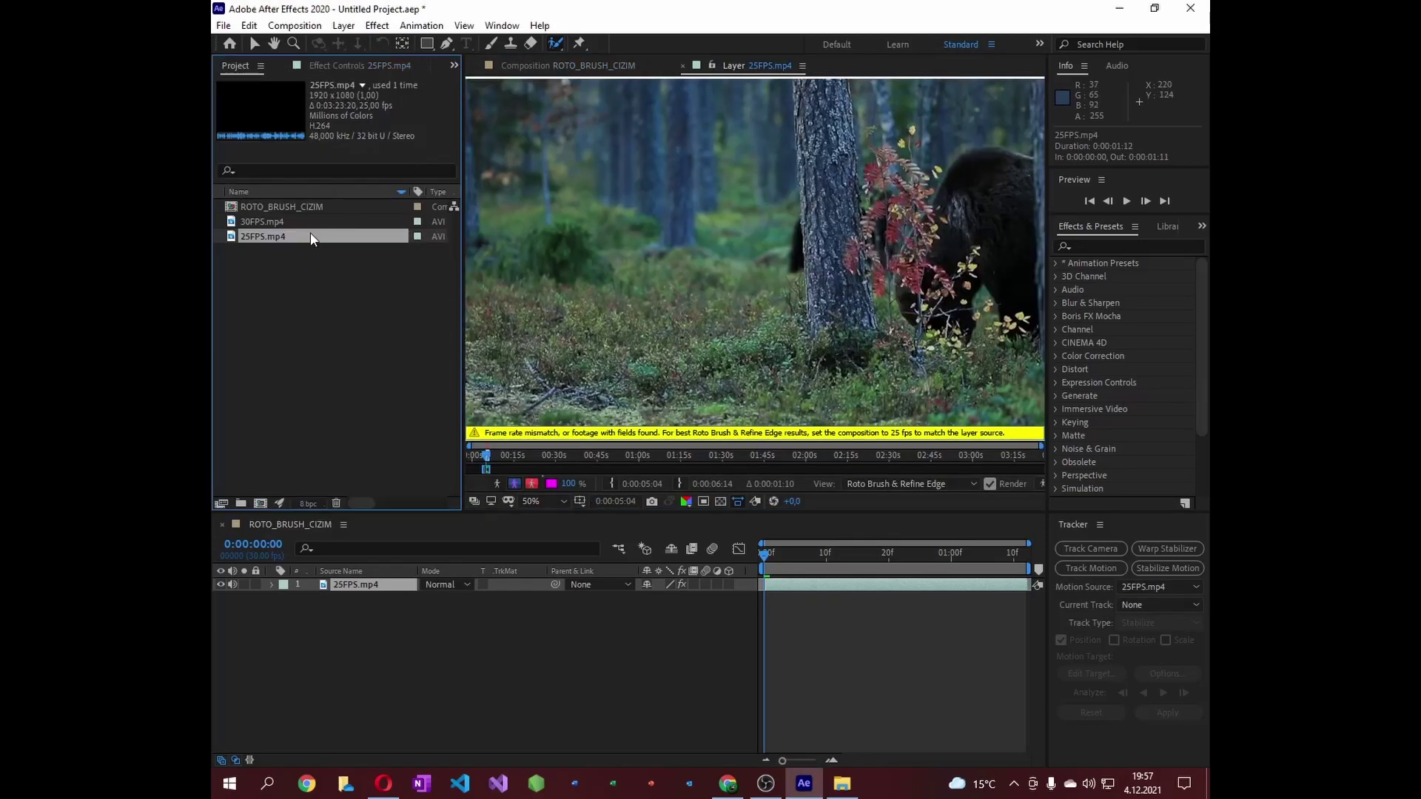
click(264, 206)
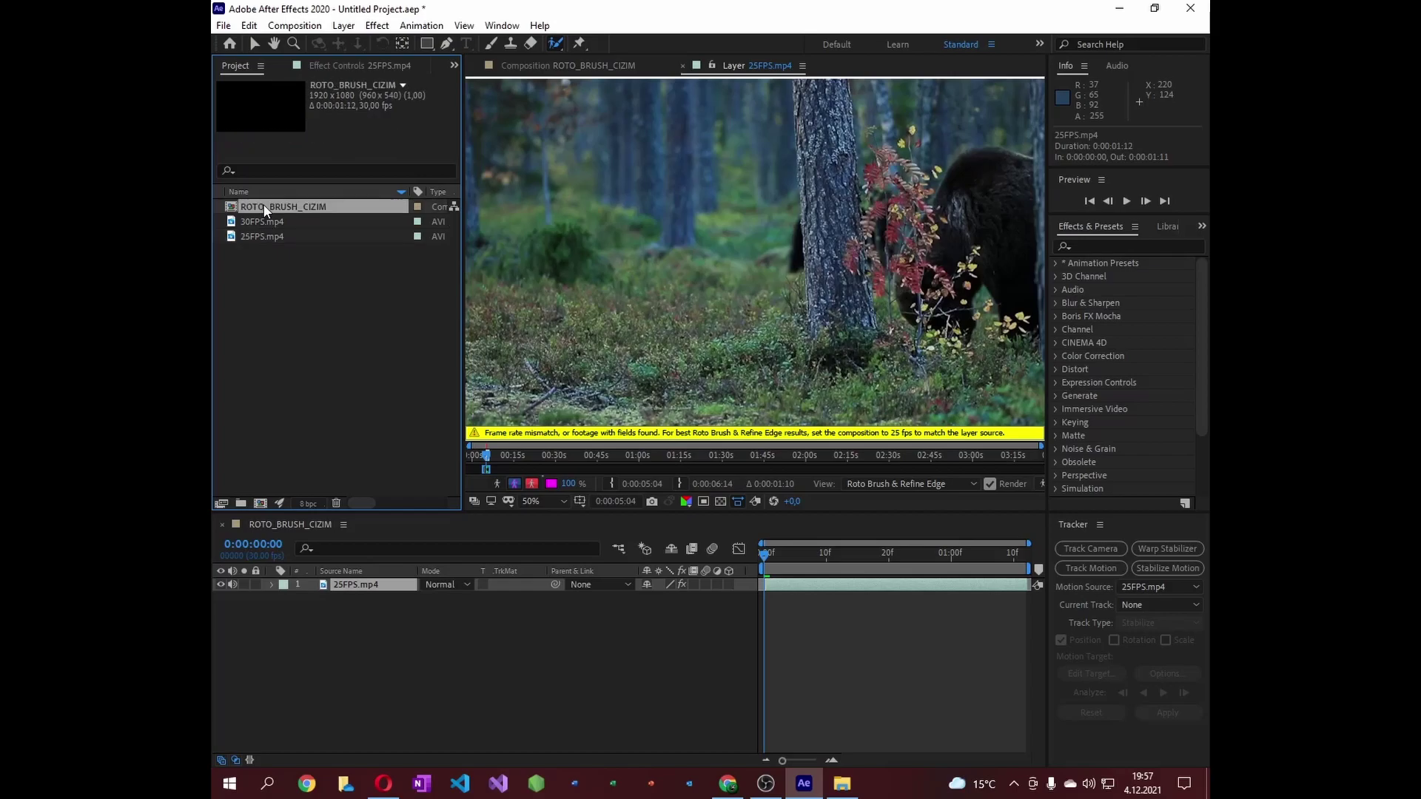
click(311, 27)
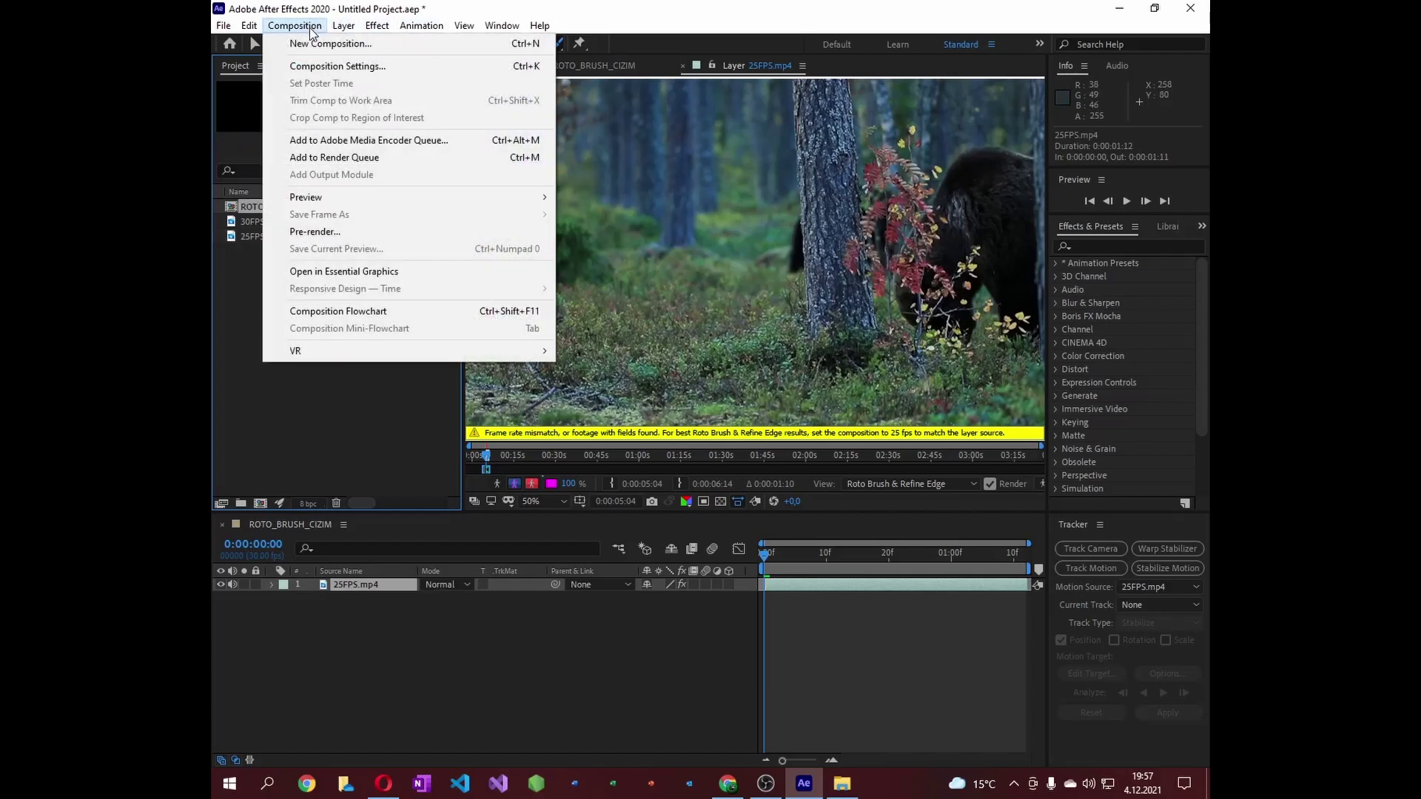
- Set the composition frame rate to 25 fps in Composition Settings
click(308, 65)
click(596, 370)
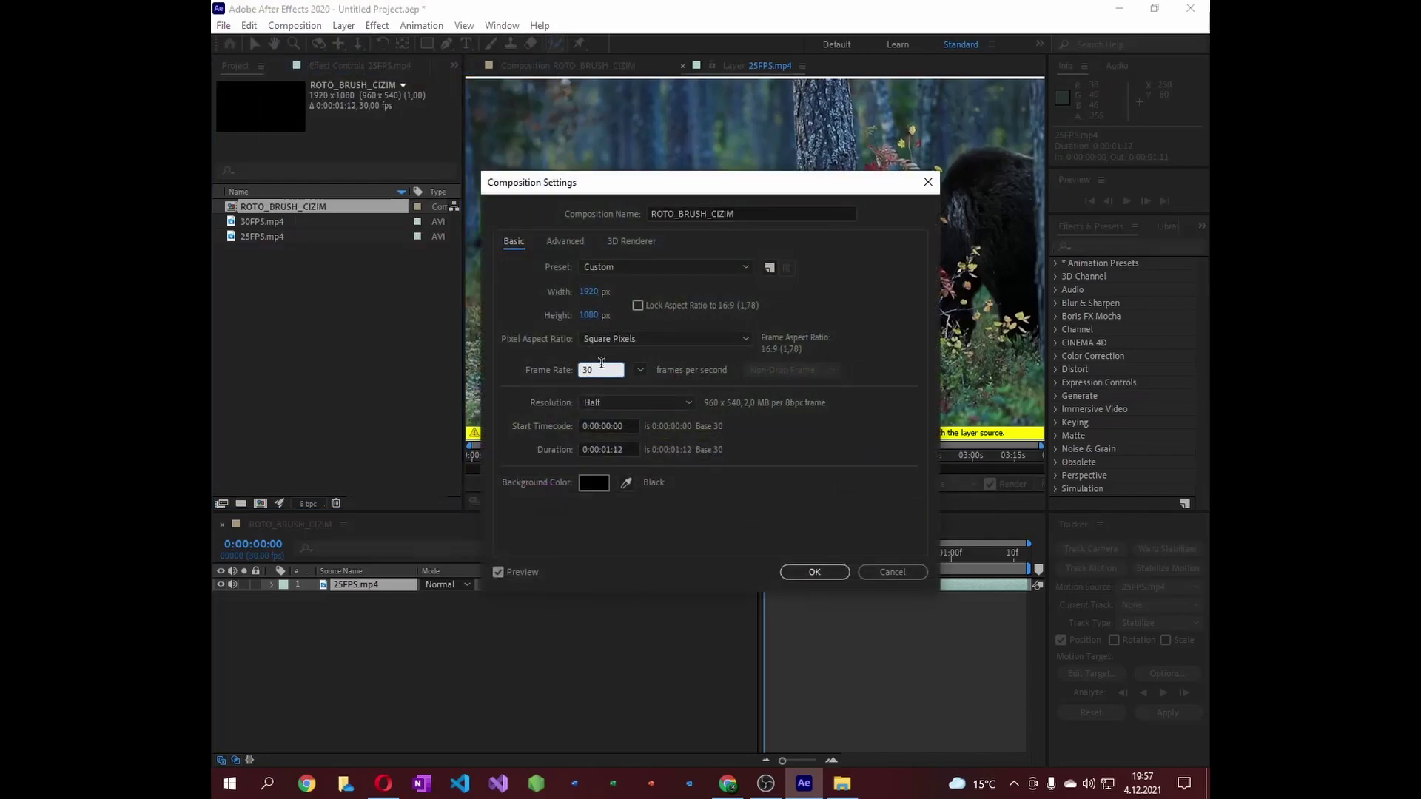
key(BackSpace)
text(25)
click(815, 573)
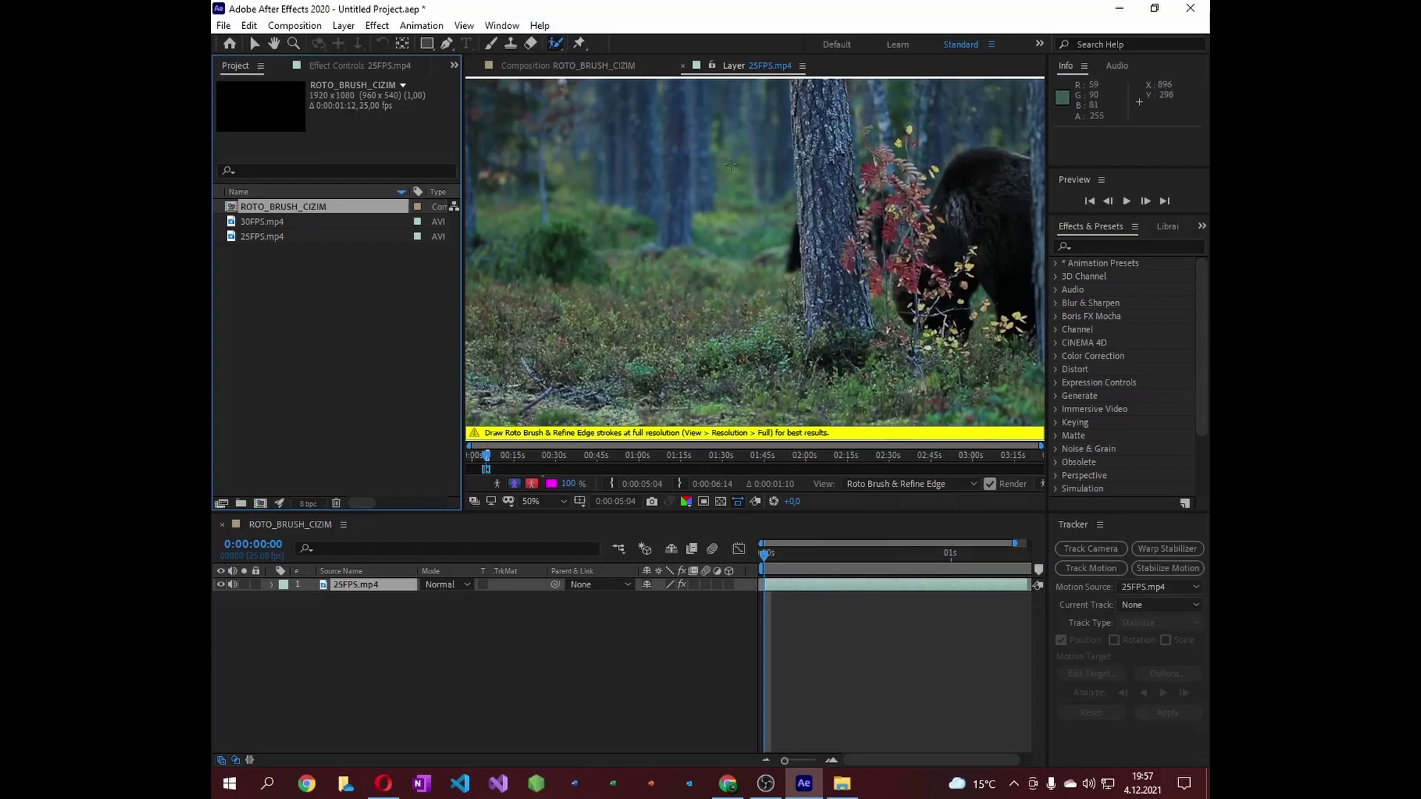
- Paint three test Roto strokes near the tree and bush, undoing each one
drag(773, 159, 1044, 295)
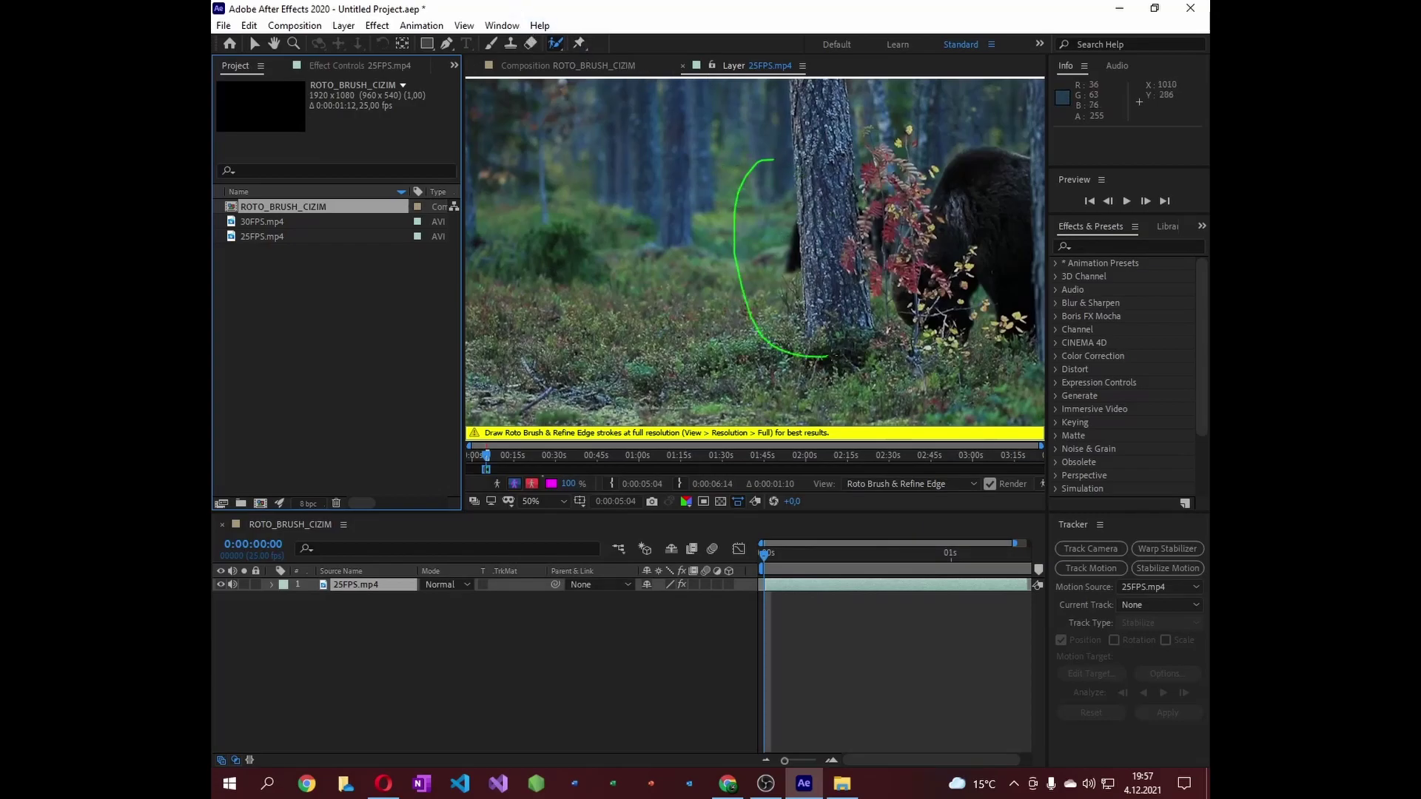
key(ctrl+z)
drag(868, 216, 548, 300)
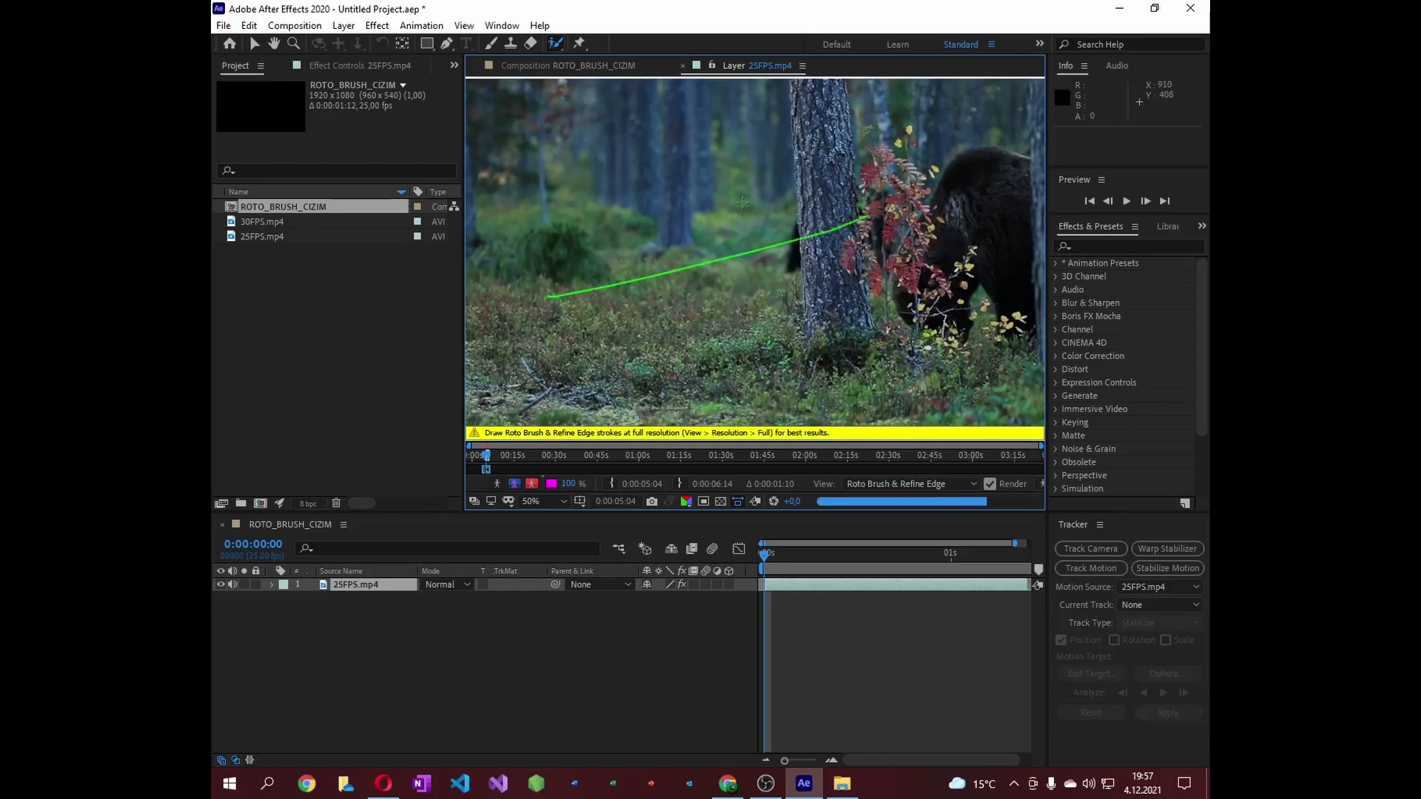
key(ctrl+z)
drag(735, 220, 666, 313)
key(ctrl+z)
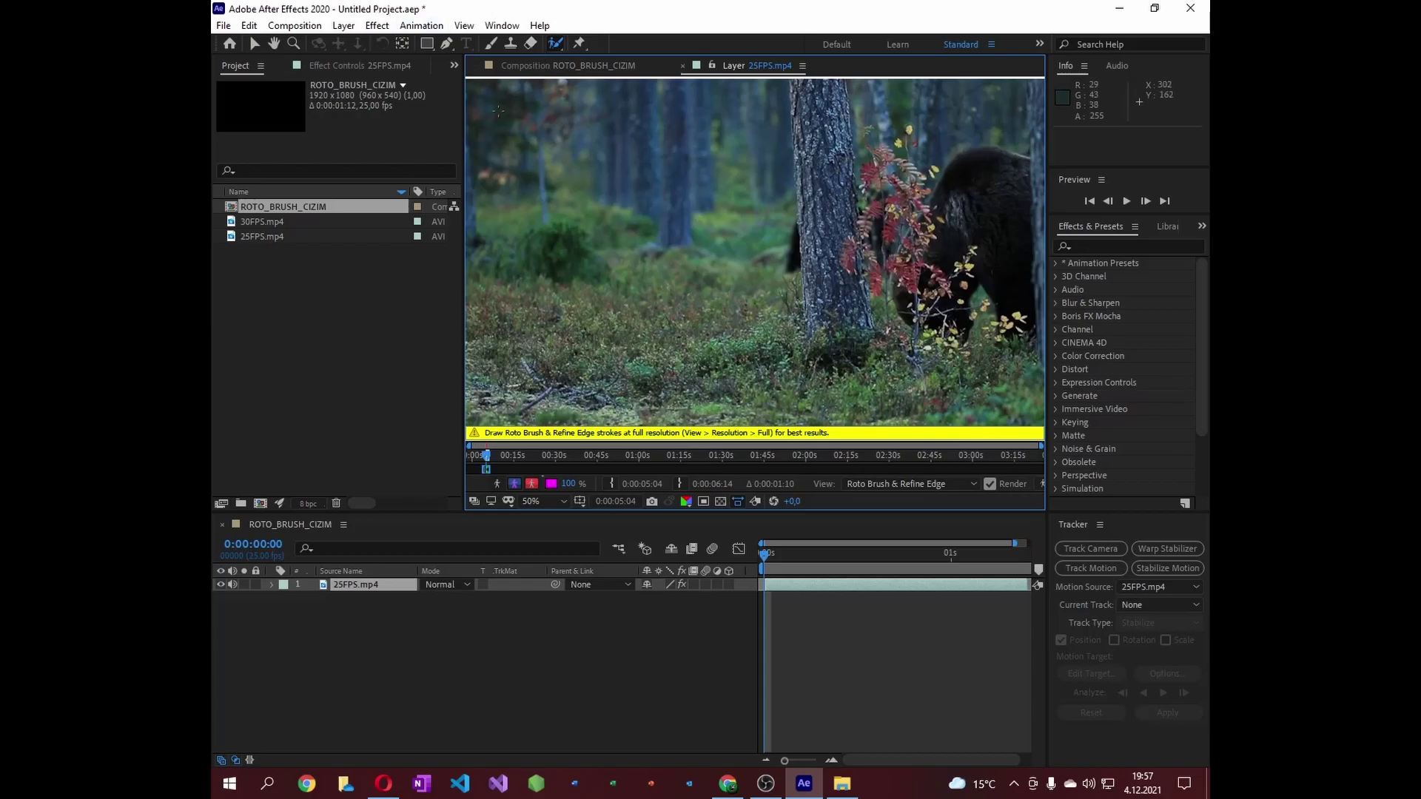
- Set the Composition preview resolution from Half to Full, then return to the 25FPS.mp4 layer view
click(554, 68)
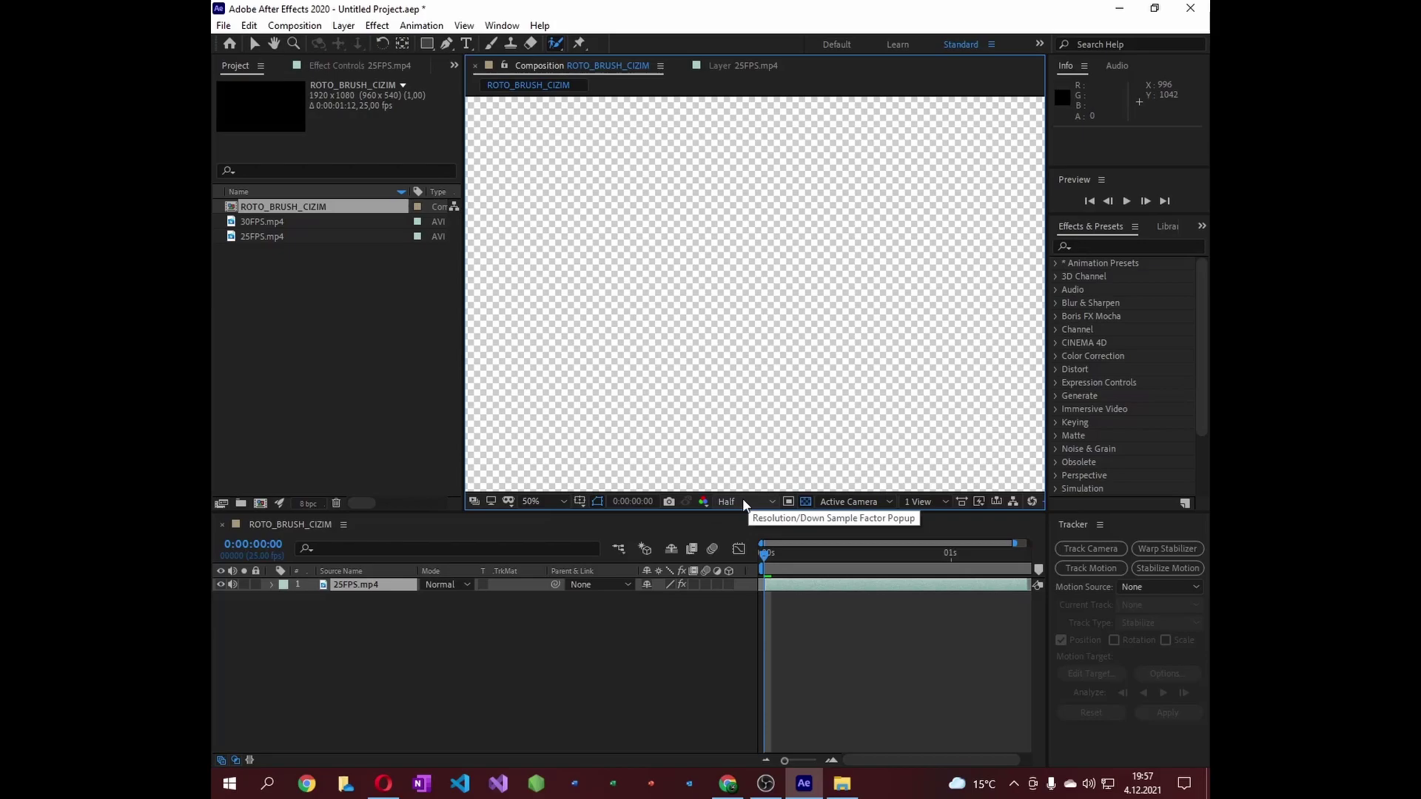
click(745, 504)
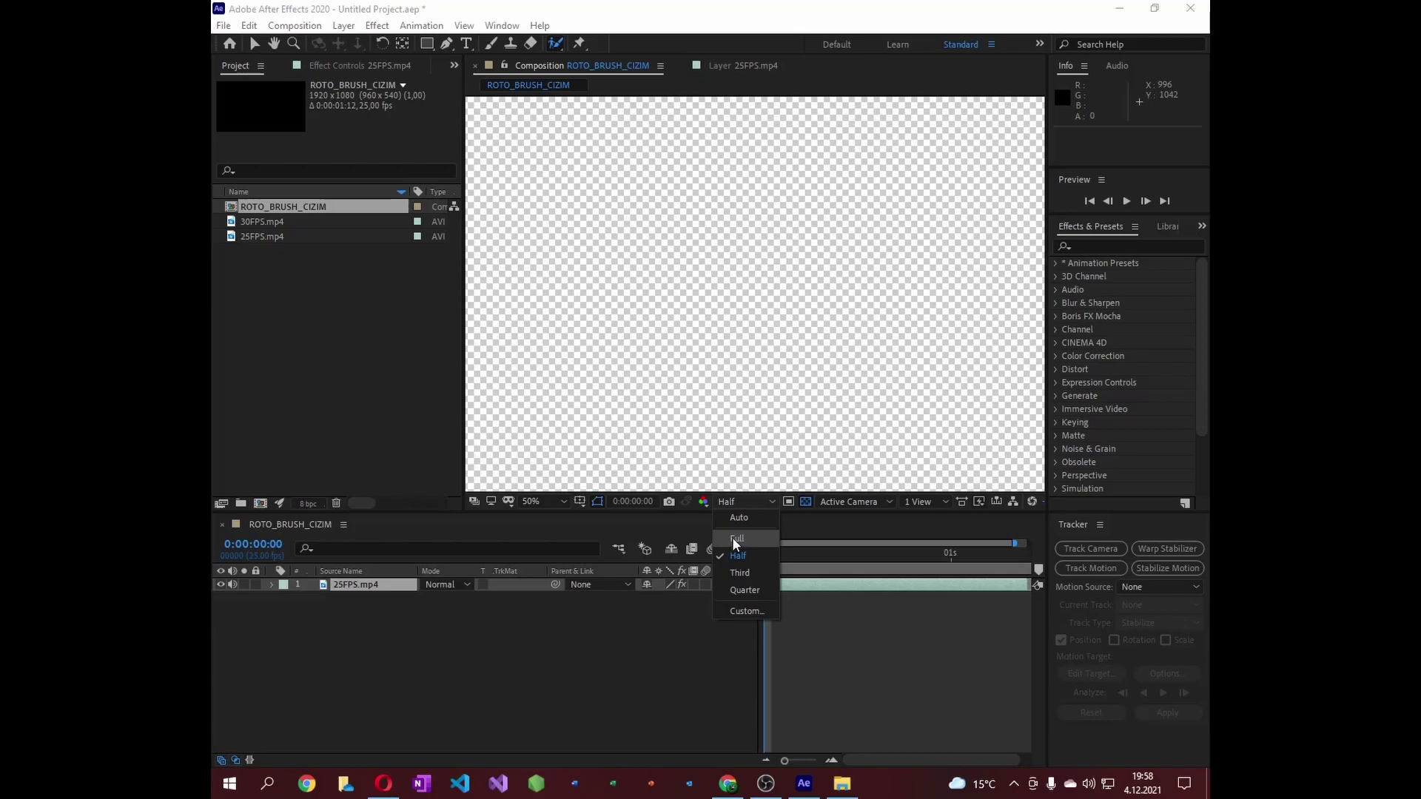
click(736, 540)
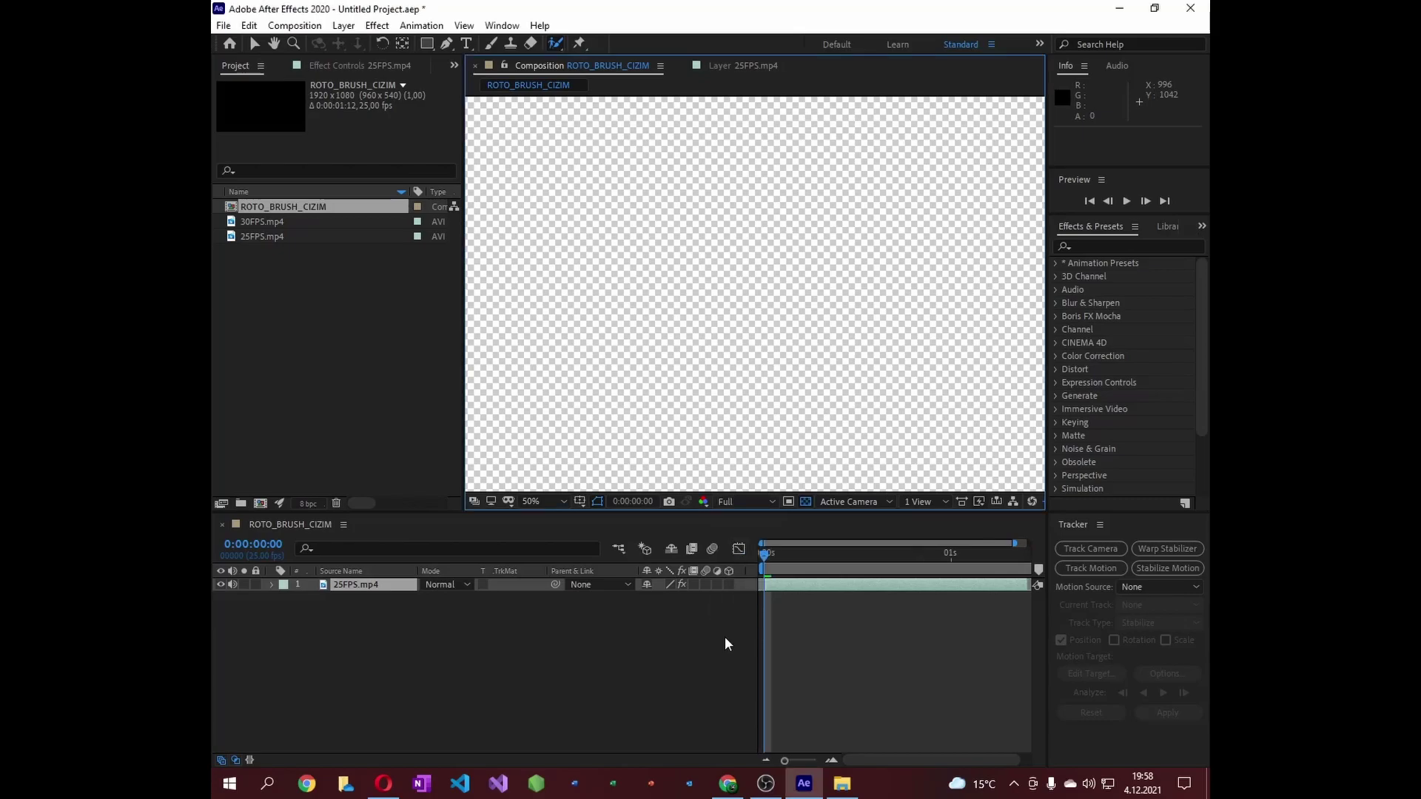
click(707, 70)
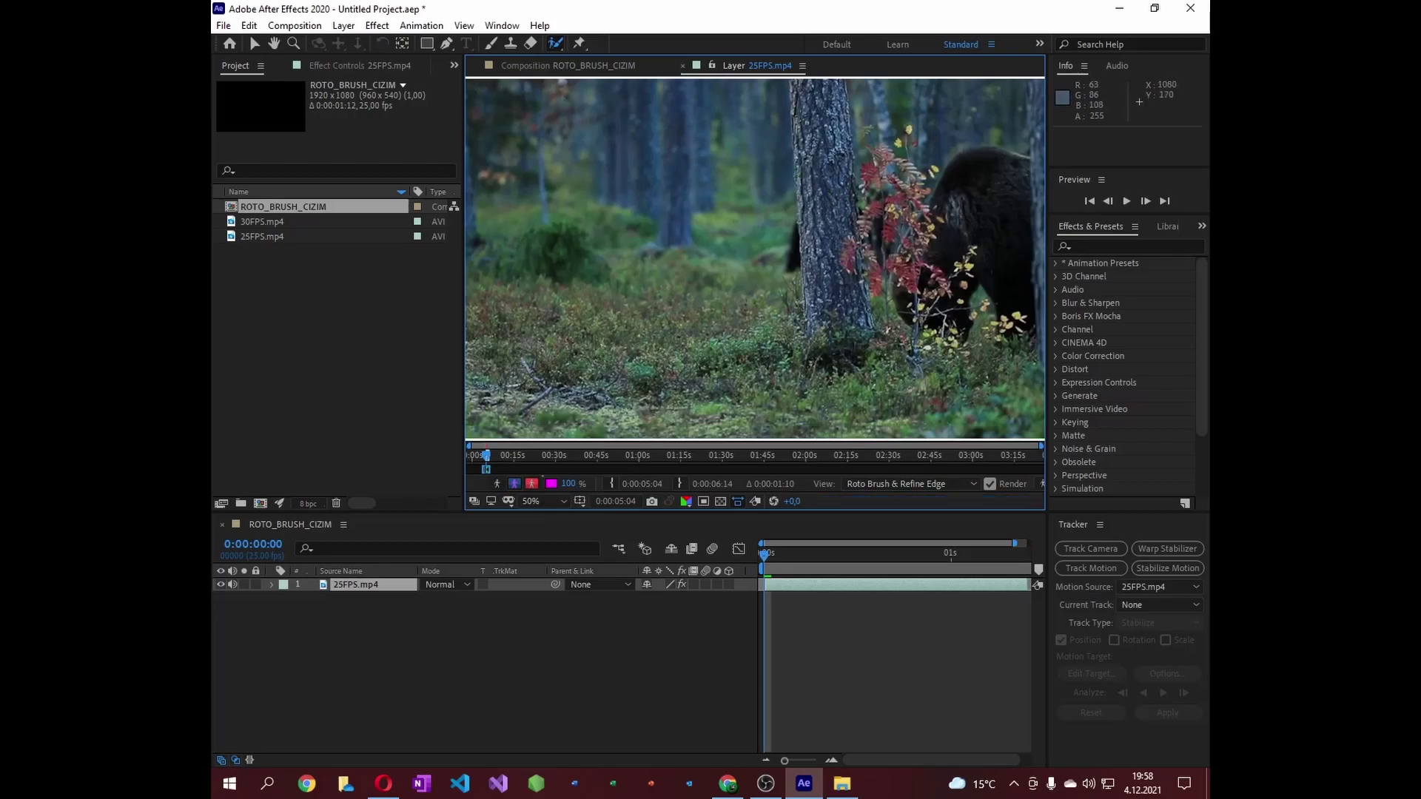
- Paint foreground strokes along the tree trunk and from the bush to the ground, undoing the last trunk stroke
mouse_move(788, 84)
mouse_down()
mouse_move(881, 230)
mouse_move(851, 95)
mouse_up()
click(371, 590)
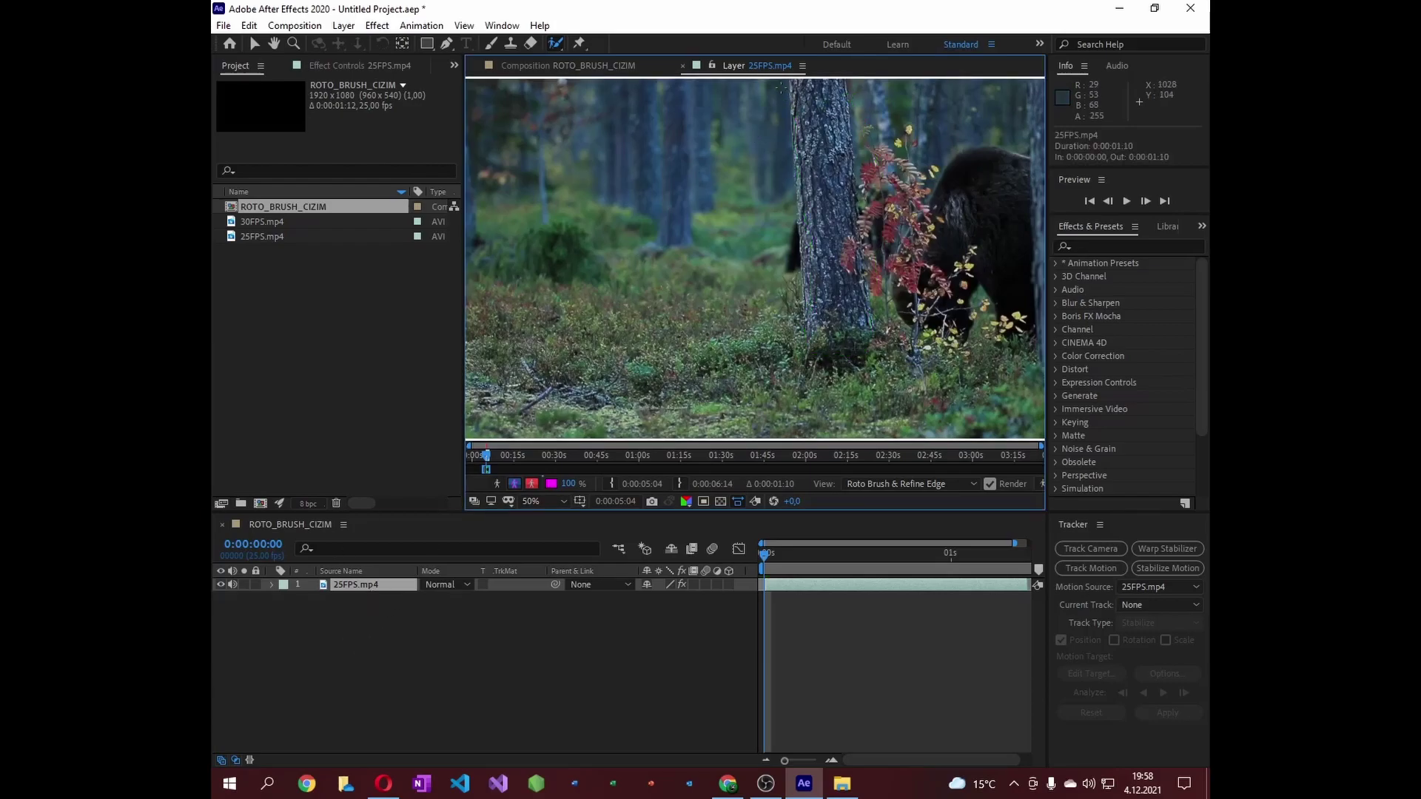
drag(782, 87, 816, 383)
mouse_move(909, 191)
mouse_down()
mouse_move(586, 380)
mouse_move(921, 323)
mouse_up()
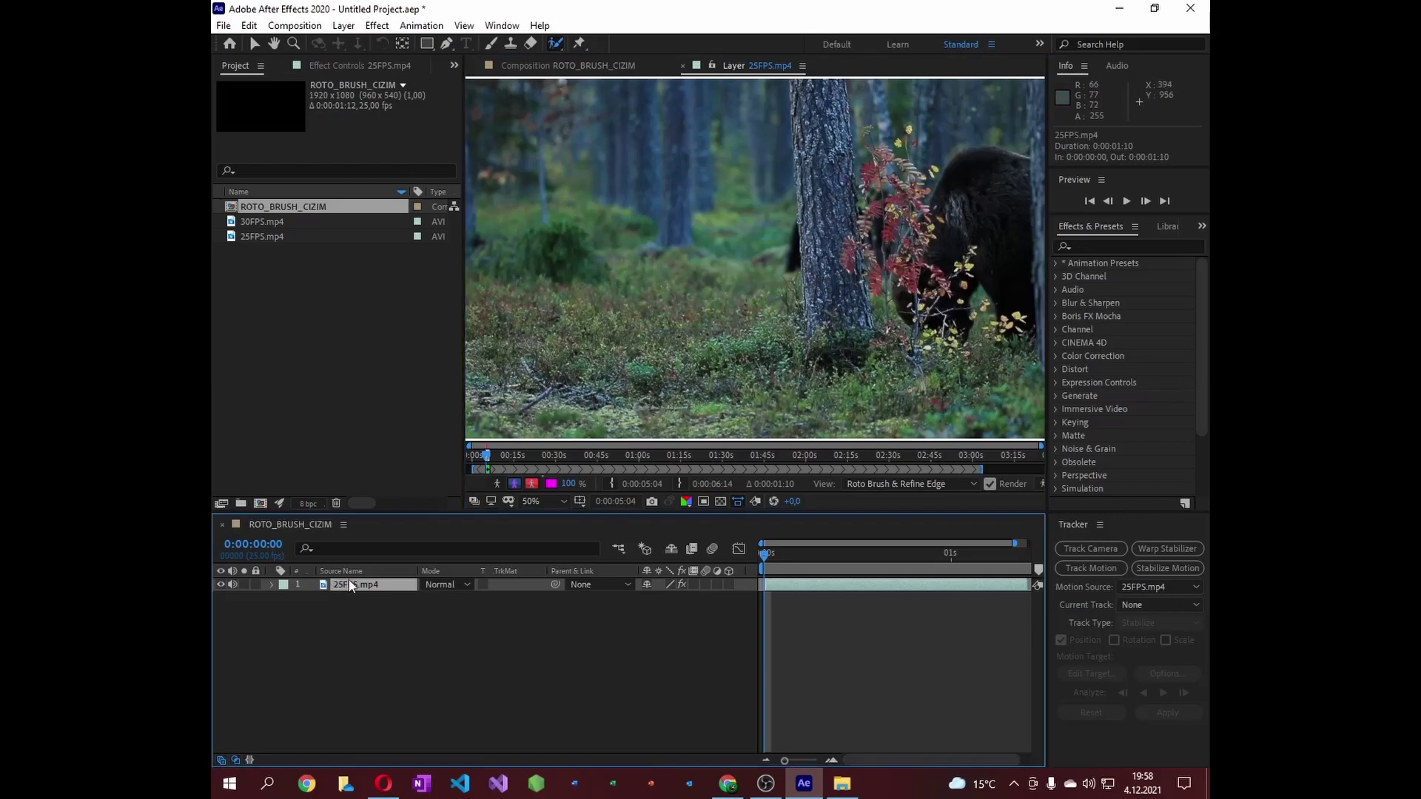
click(561, 49)
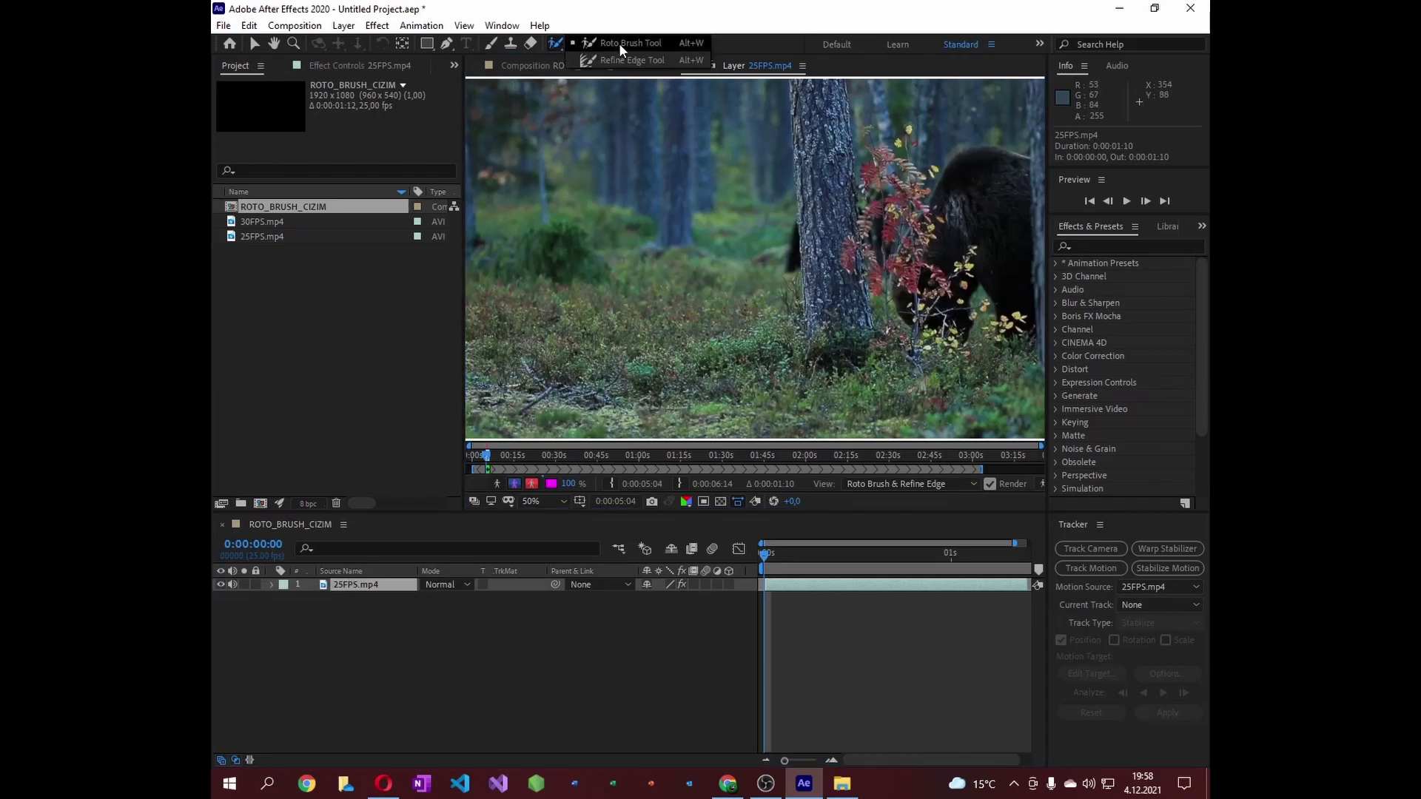
drag(795, 164, 801, 320)
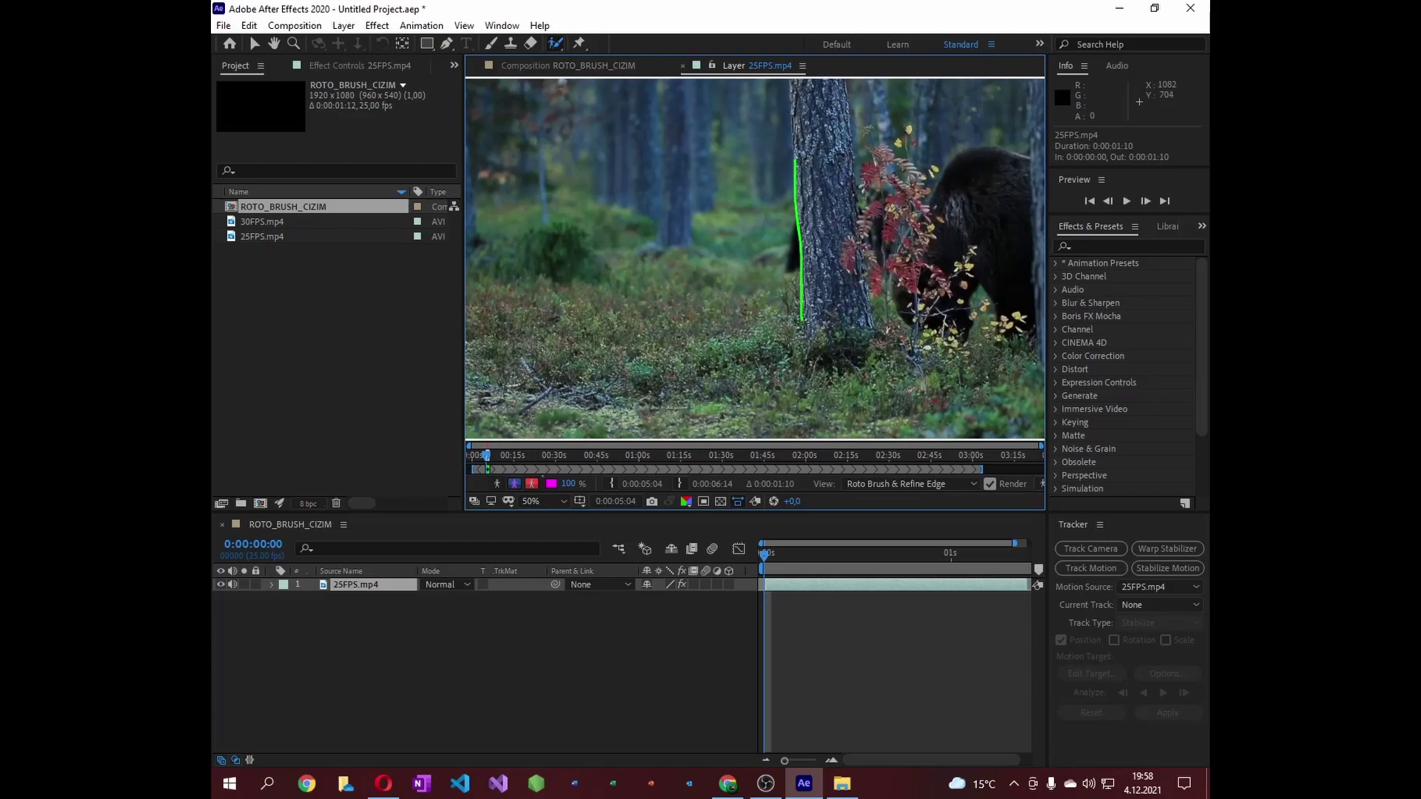
key(ctrl+z)
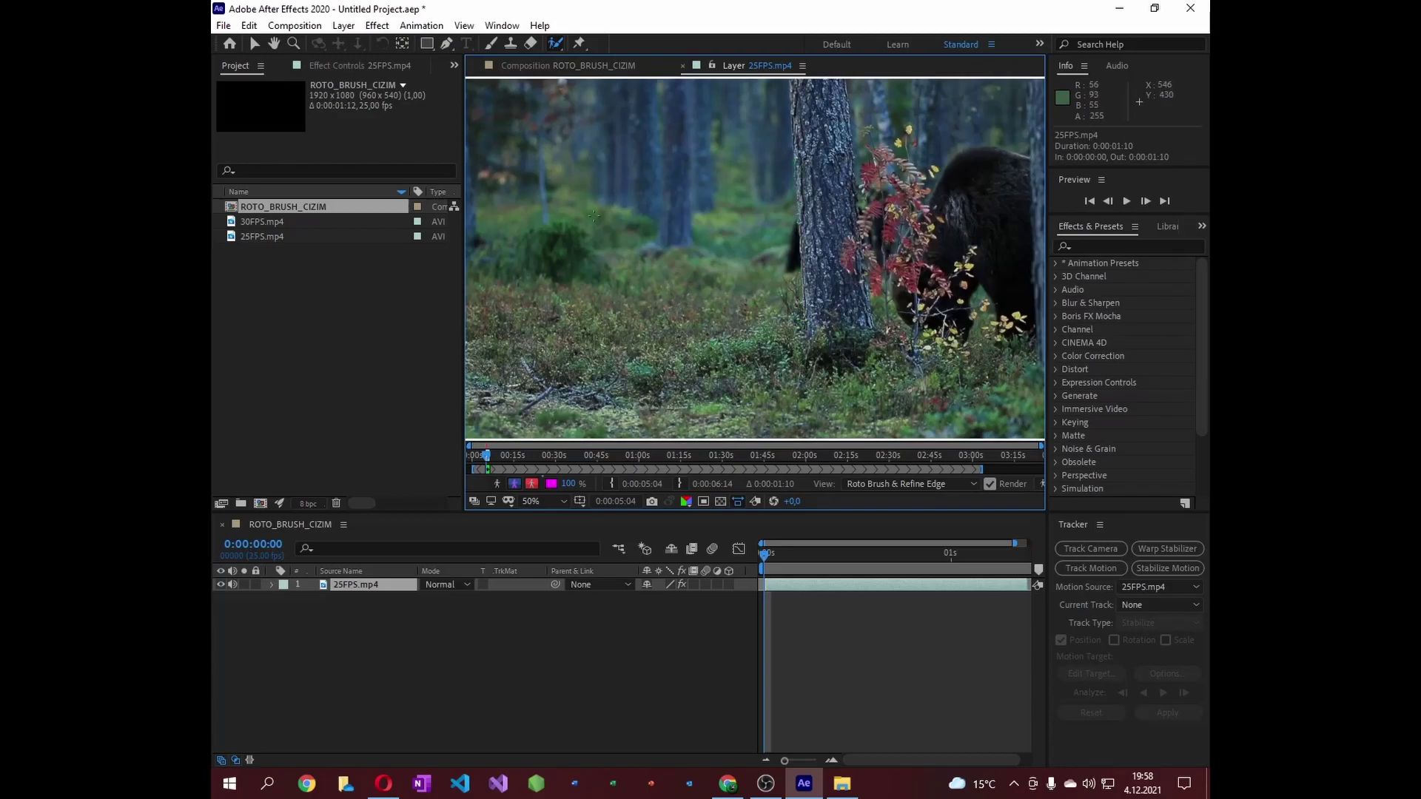
- Subtract the area near the bush and add the ground from tree to bush as foreground
scroll(750, 310, down, 1)
scroll(654, 268, up, 1)
scroll(654, 267, down, 1)
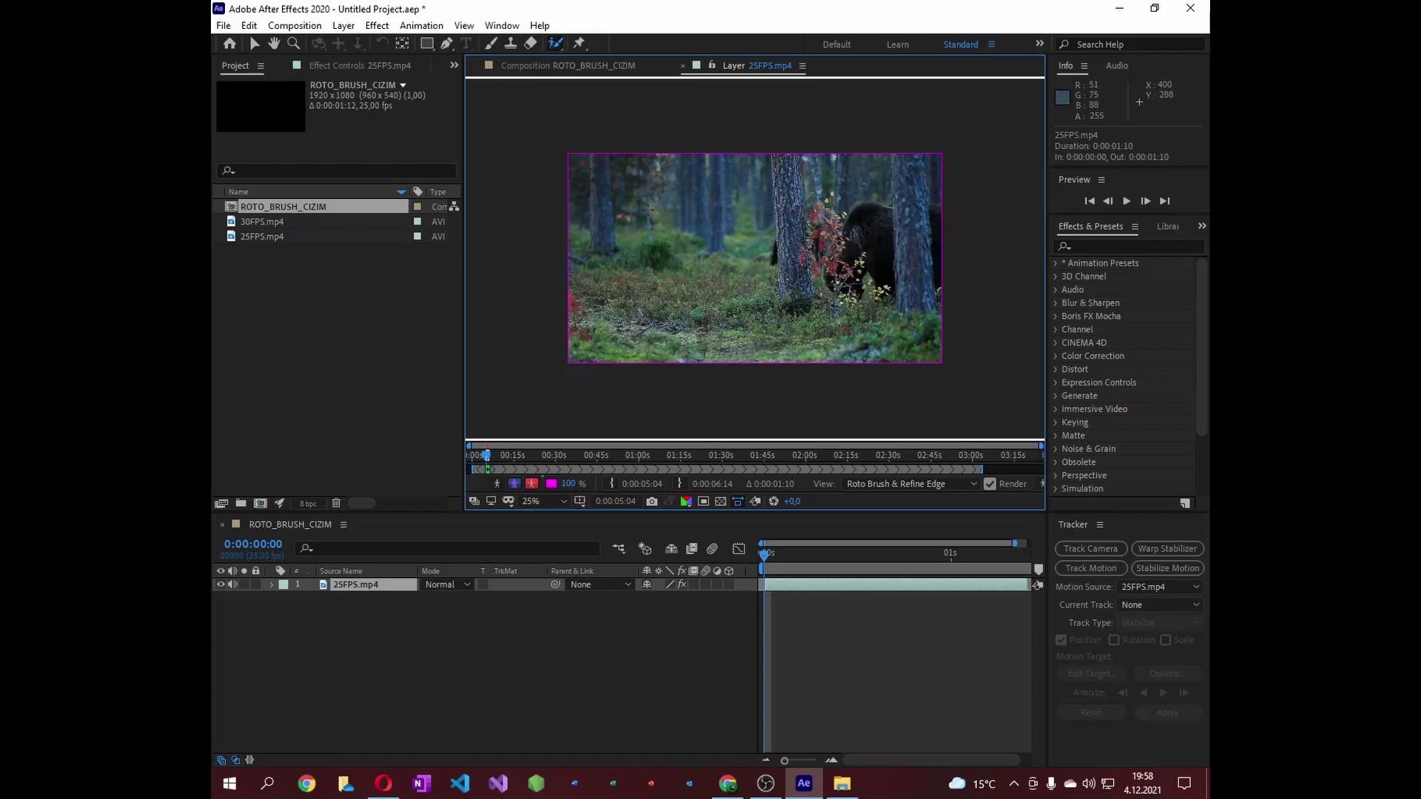
mouse_move(646, 210)
mouse_down()
mouse_move(671, 240)
mouse_move(814, 245)
mouse_up()
mouse_move(660, 196)
mouse_down()
mouse_move(733, 281)
mouse_move(867, 206)
mouse_up()
- Delete the Roto Brush & Refine Edge effect in Effect Controls
click(397, 59)
click(285, 98)
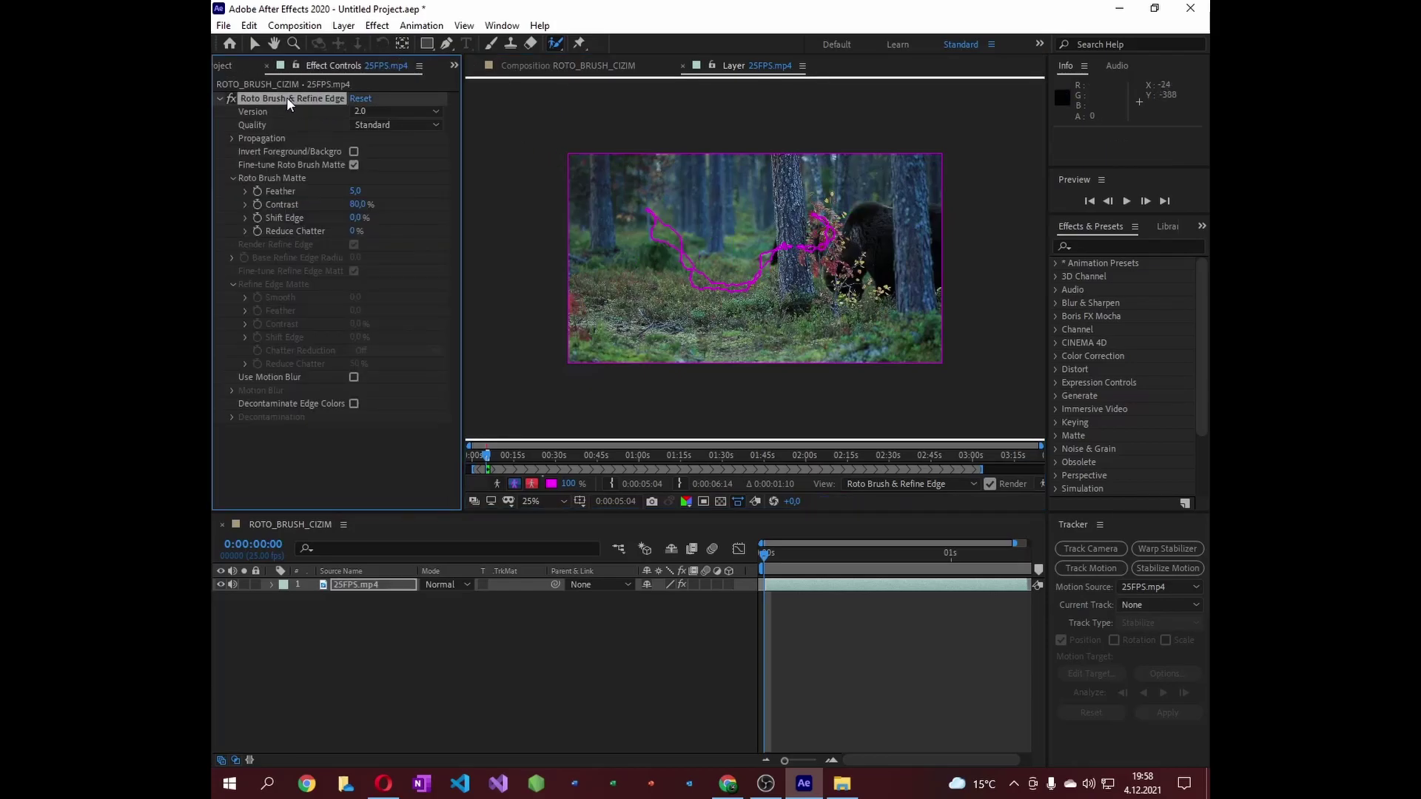
key(Delete)
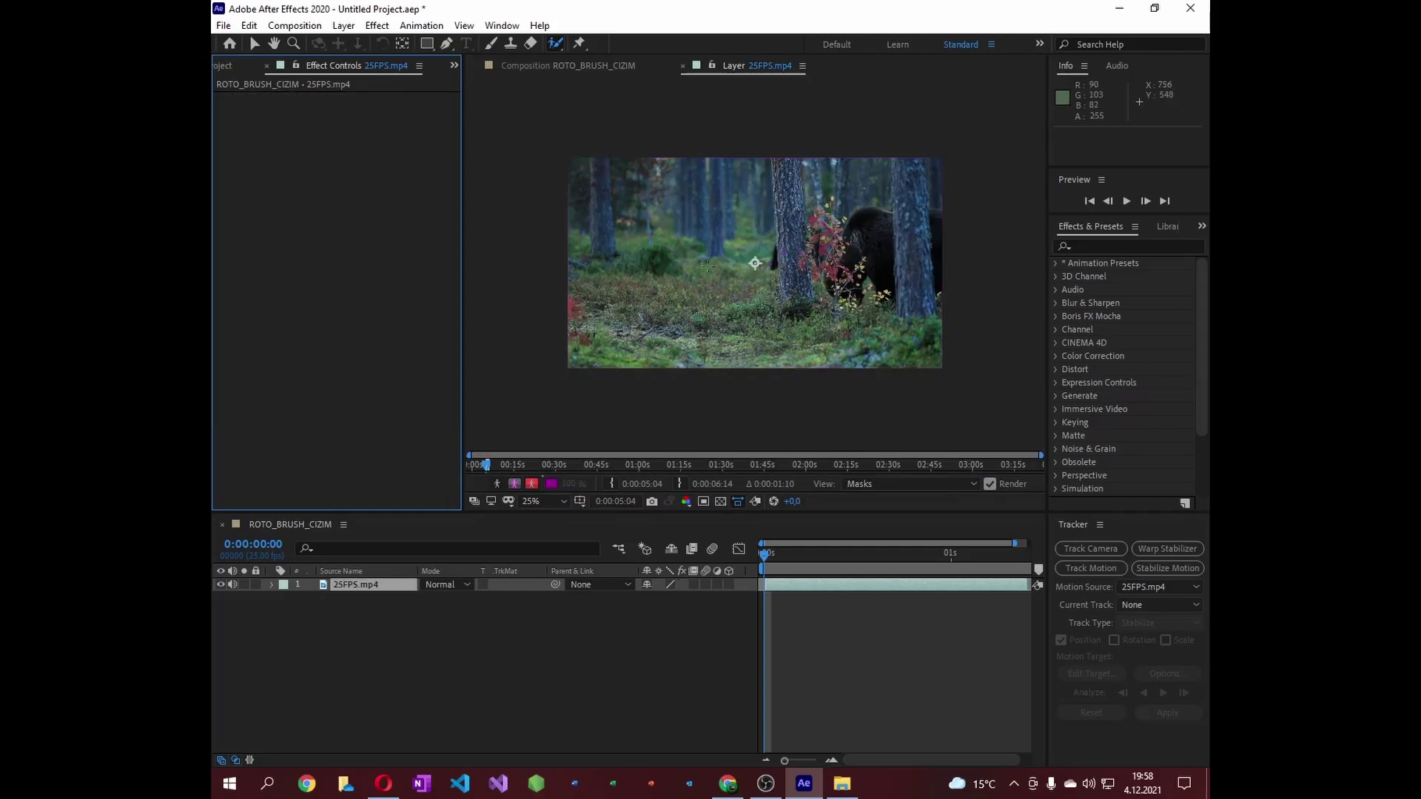
- Paint and subtract Roto strokes on the tree trunk at 25–50% zoom, then delete the effect again
key(period)
key(comma)
drag(772, 157, 805, 158)
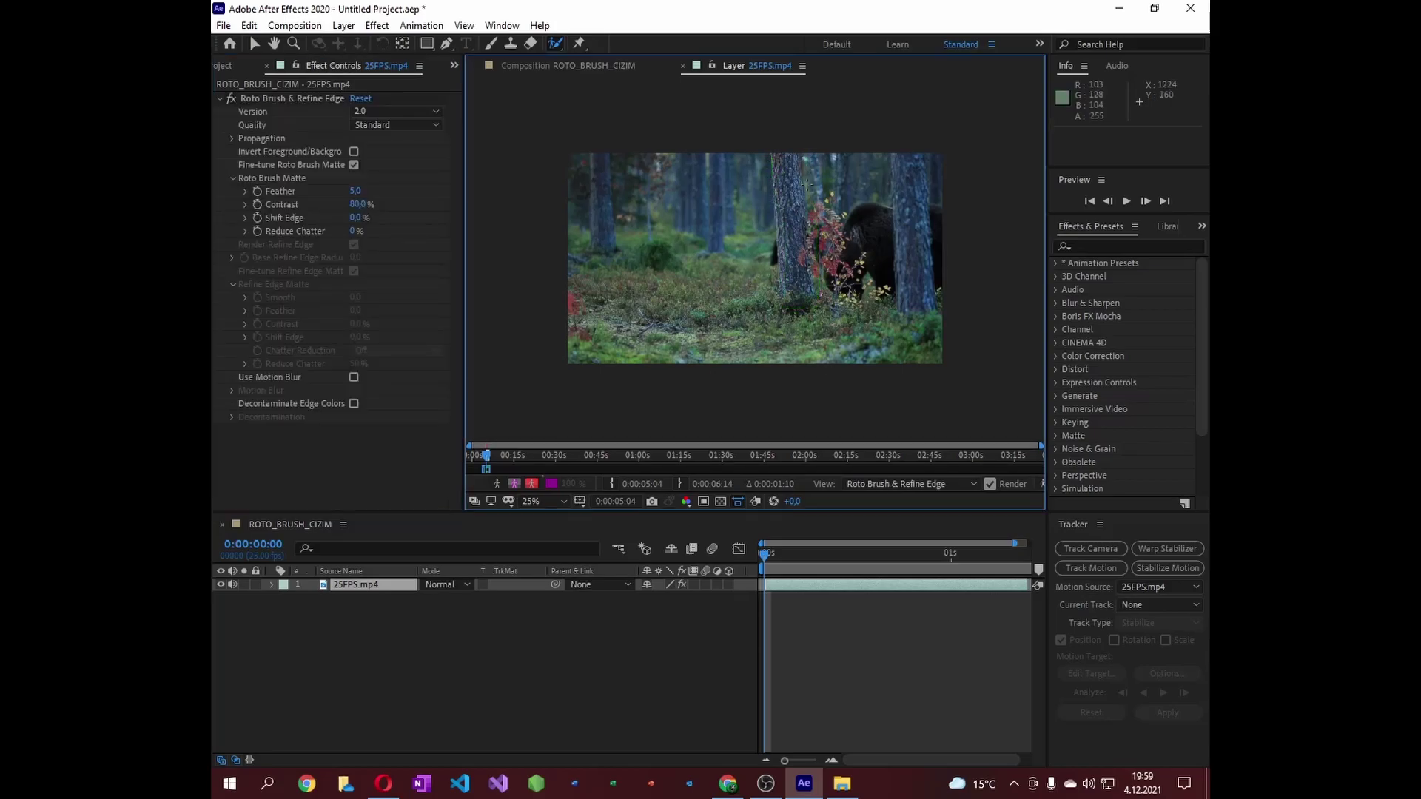
key(period)
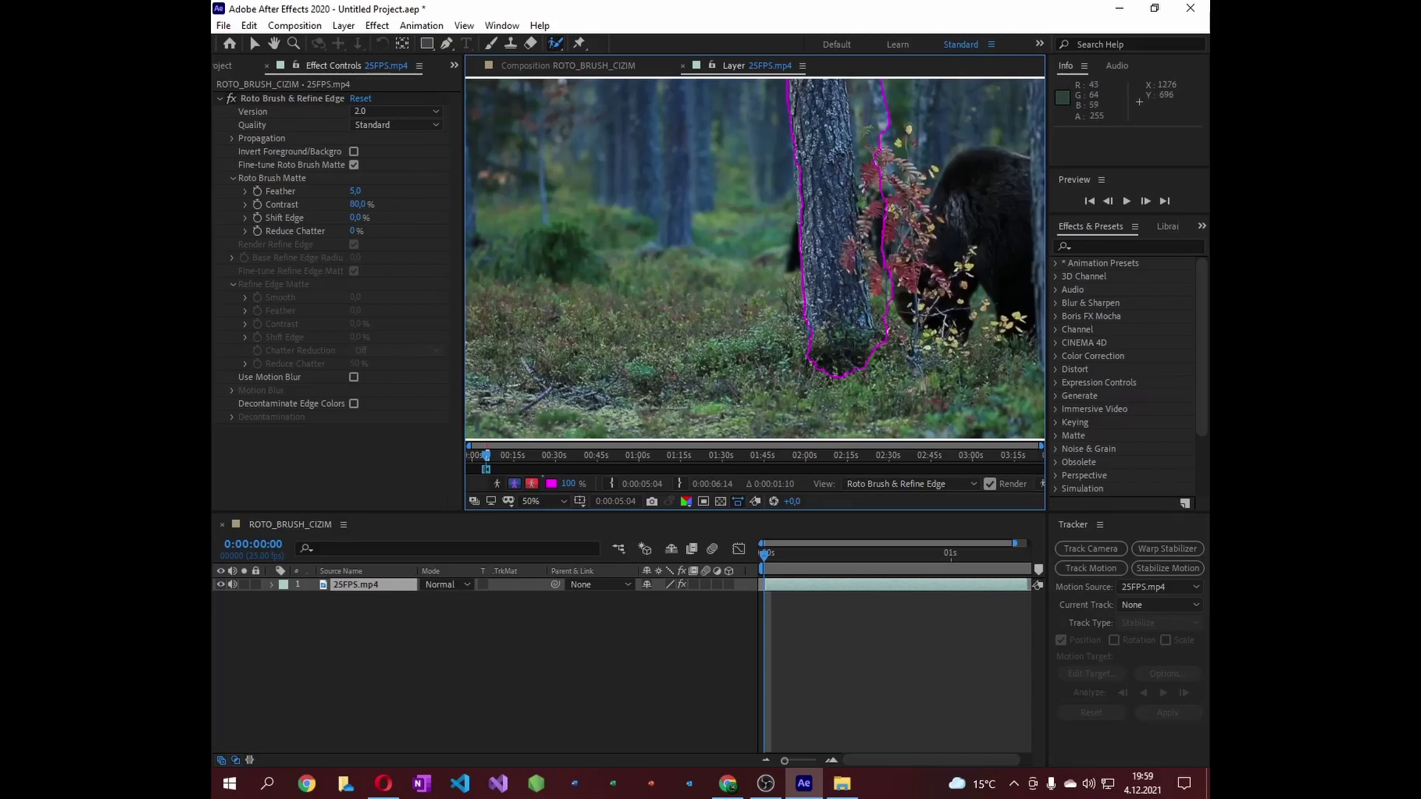
alt+drag(884, 316, 850, 116)
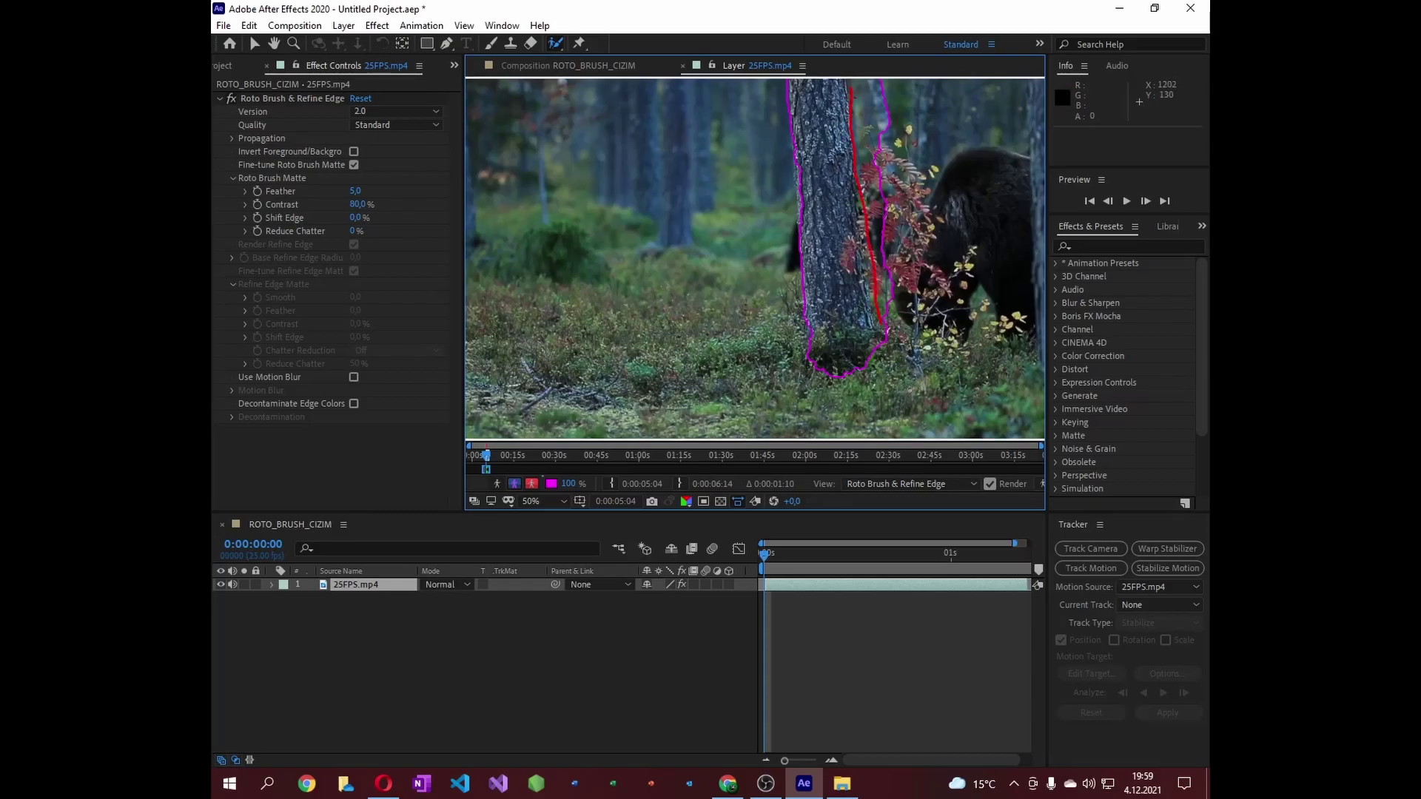
drag(832, 249, 867, 154)
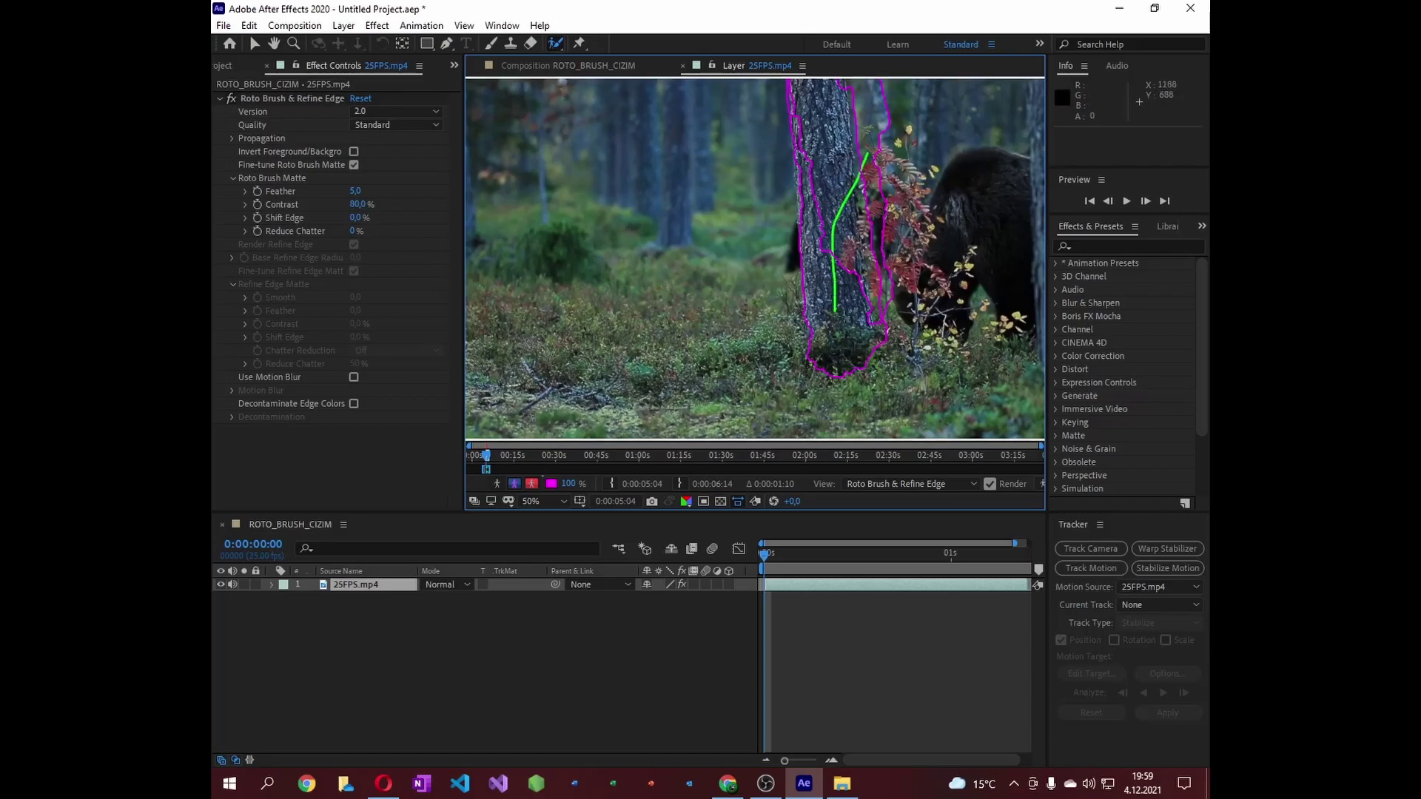
key(comma)
click(264, 99)
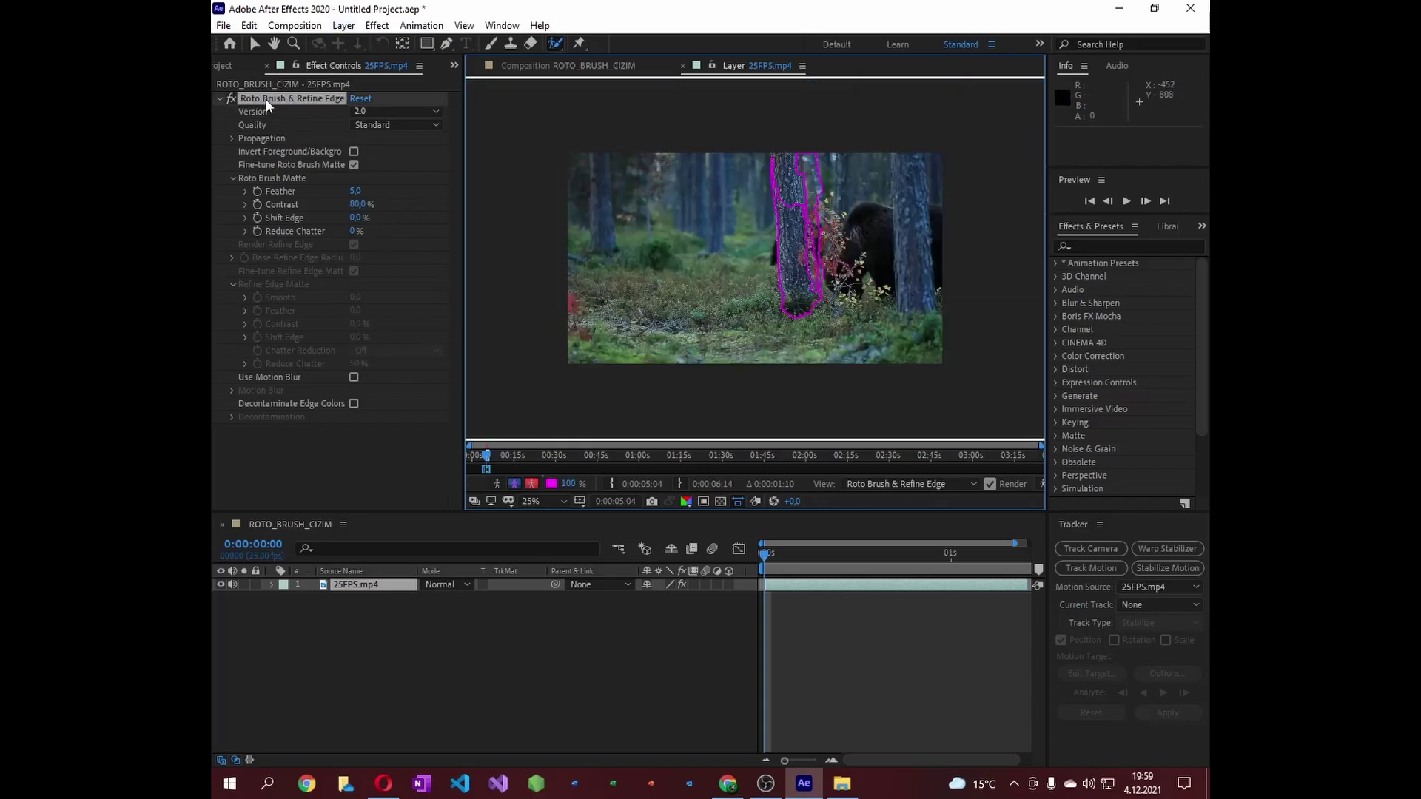
key(Delete)
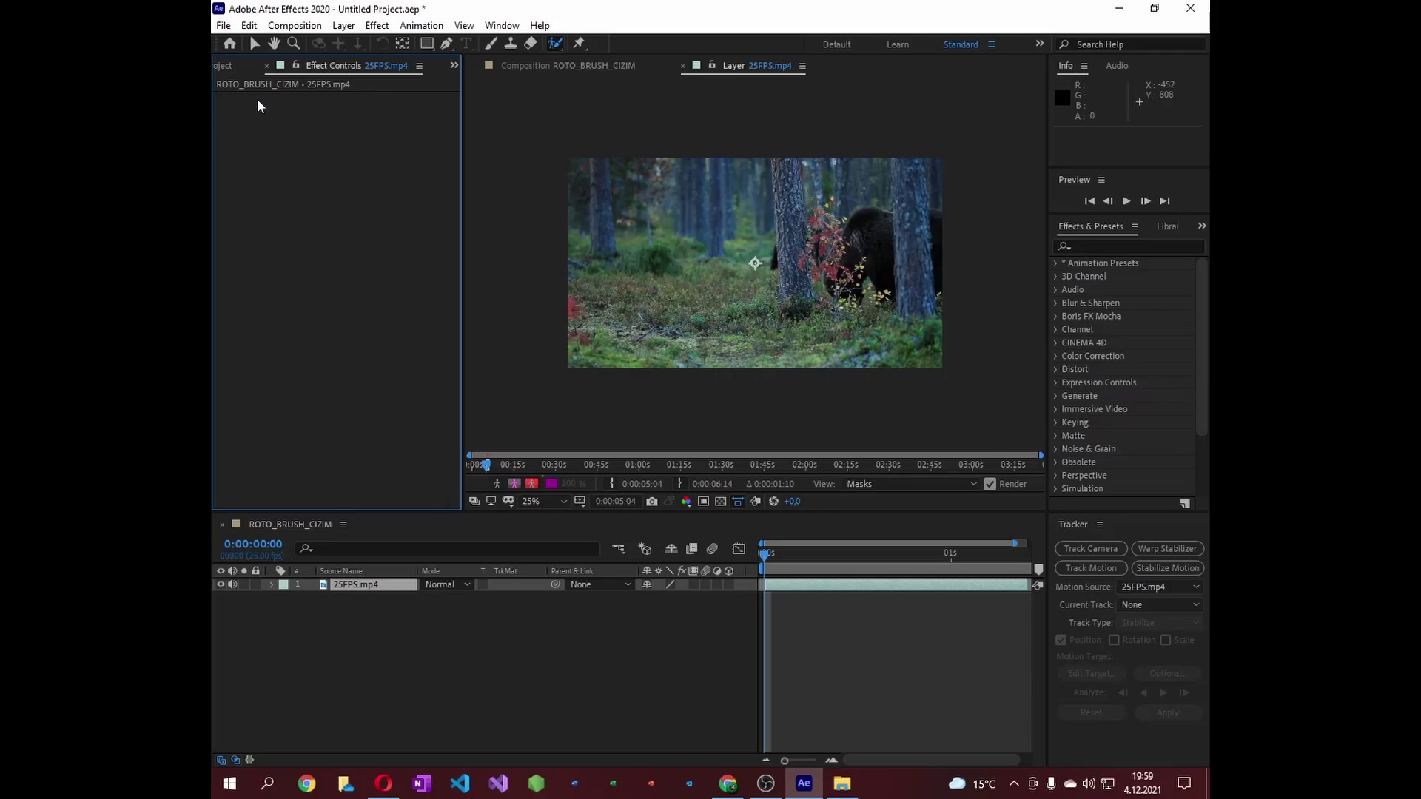
- Return to the ROTO_BRUSH_CIZIM composition and select the 30FPS.mp4 footage in the Project panel
click(583, 65)
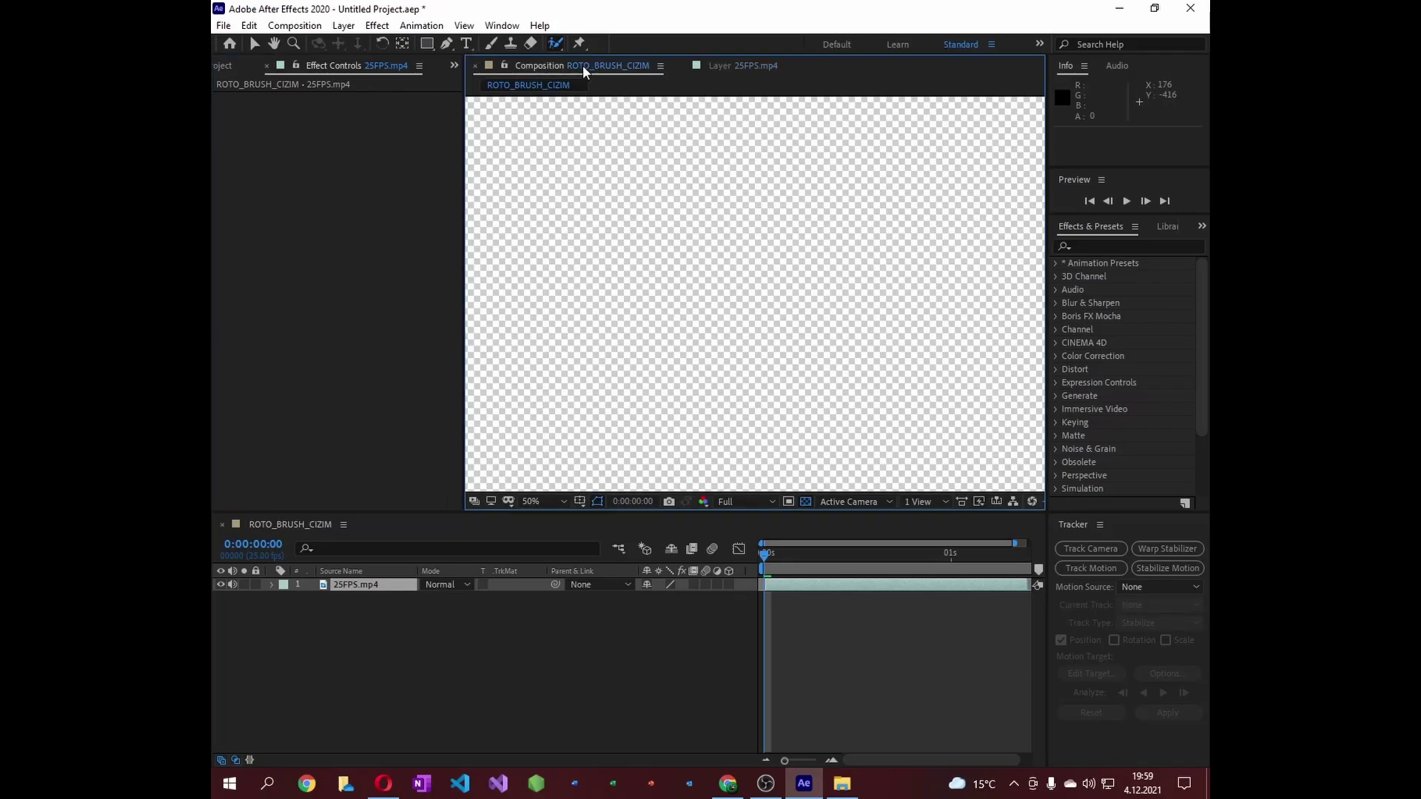
click(454, 65)
click(484, 86)
click(294, 224)
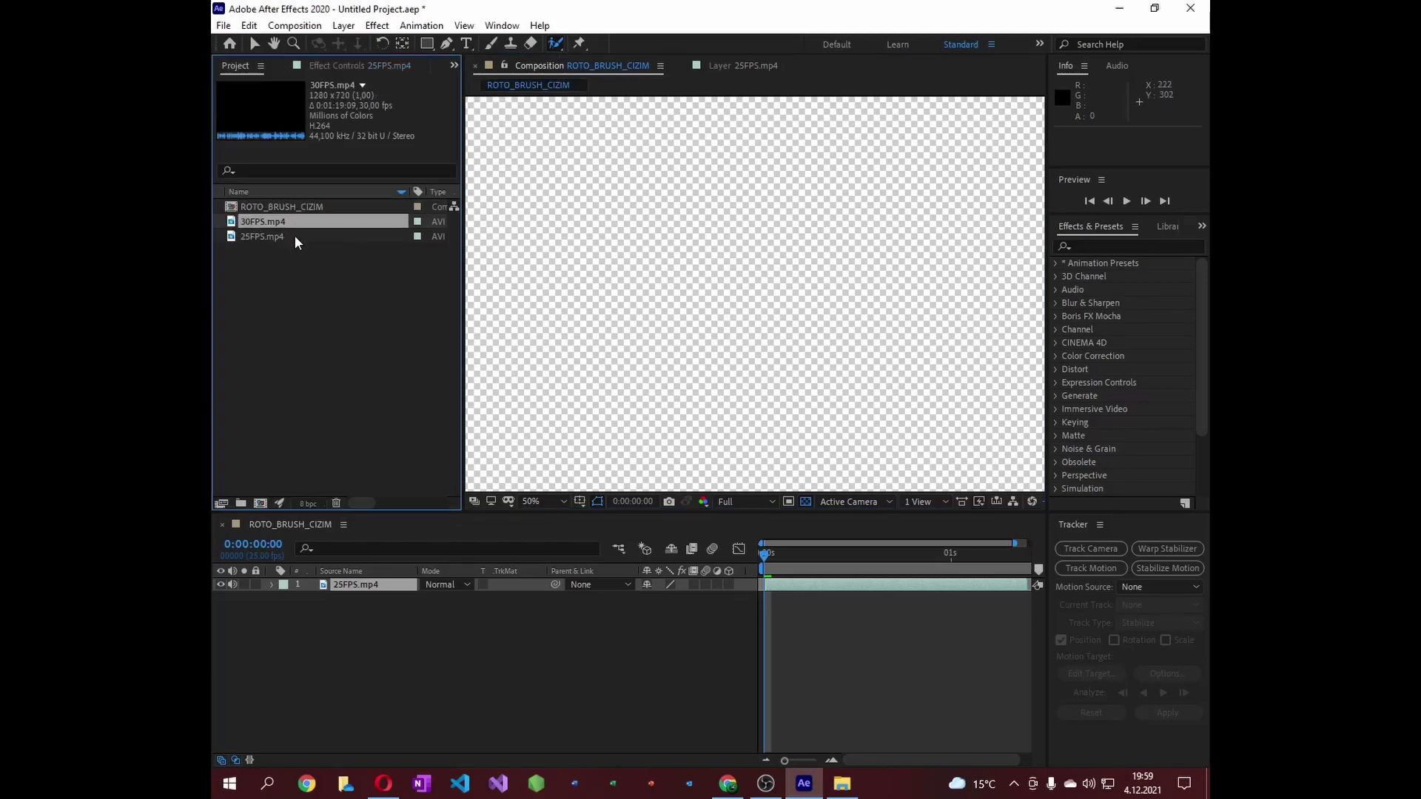
click(295, 238)
click(272, 223)
- Delete the 25FPS.mp4 layer and add 30FPS.mp4 to the timeline in its place
click(367, 585)
key(Delete)
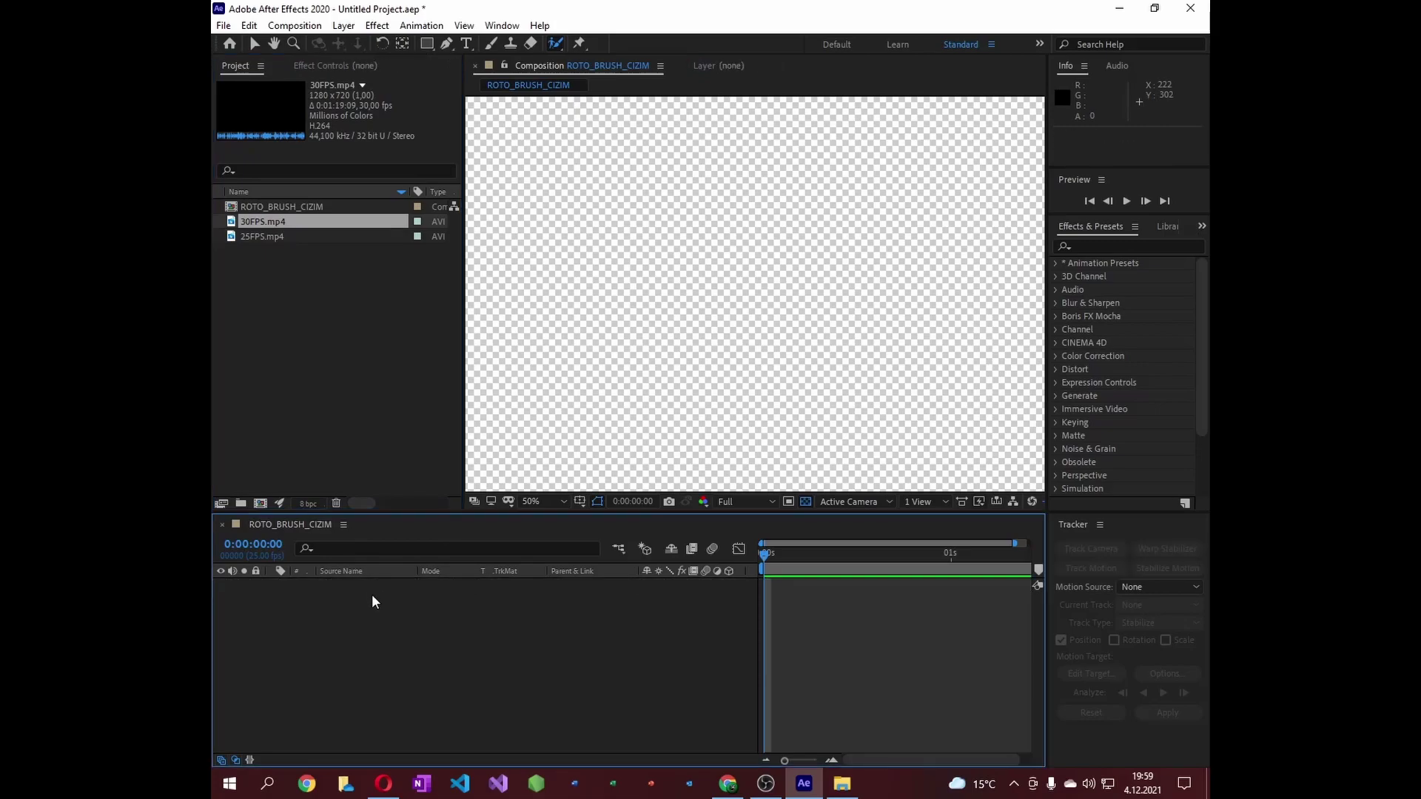
drag(265, 221, 428, 601)
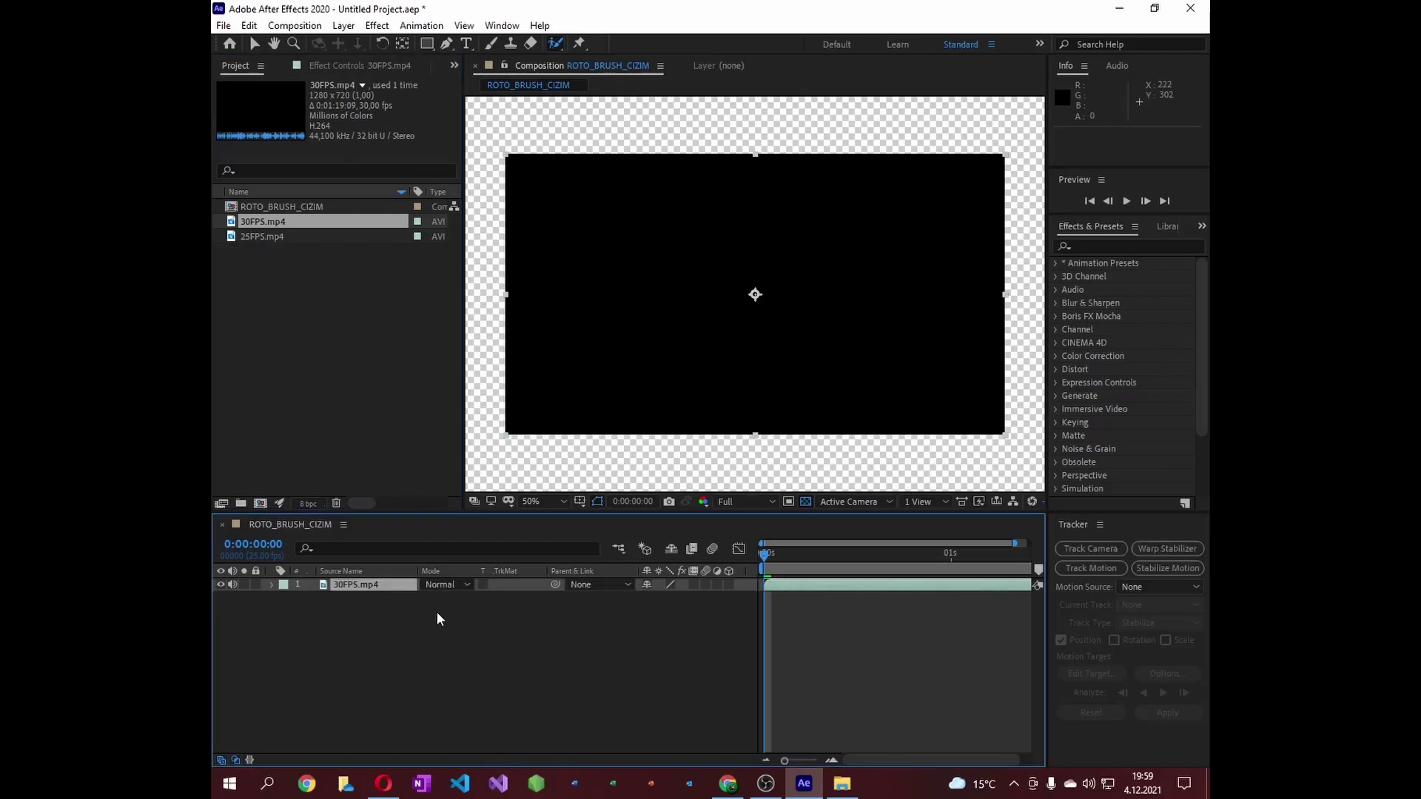
- Keep the 30FPS.mp4 layer preview resolution at Full
right_click(367, 584)
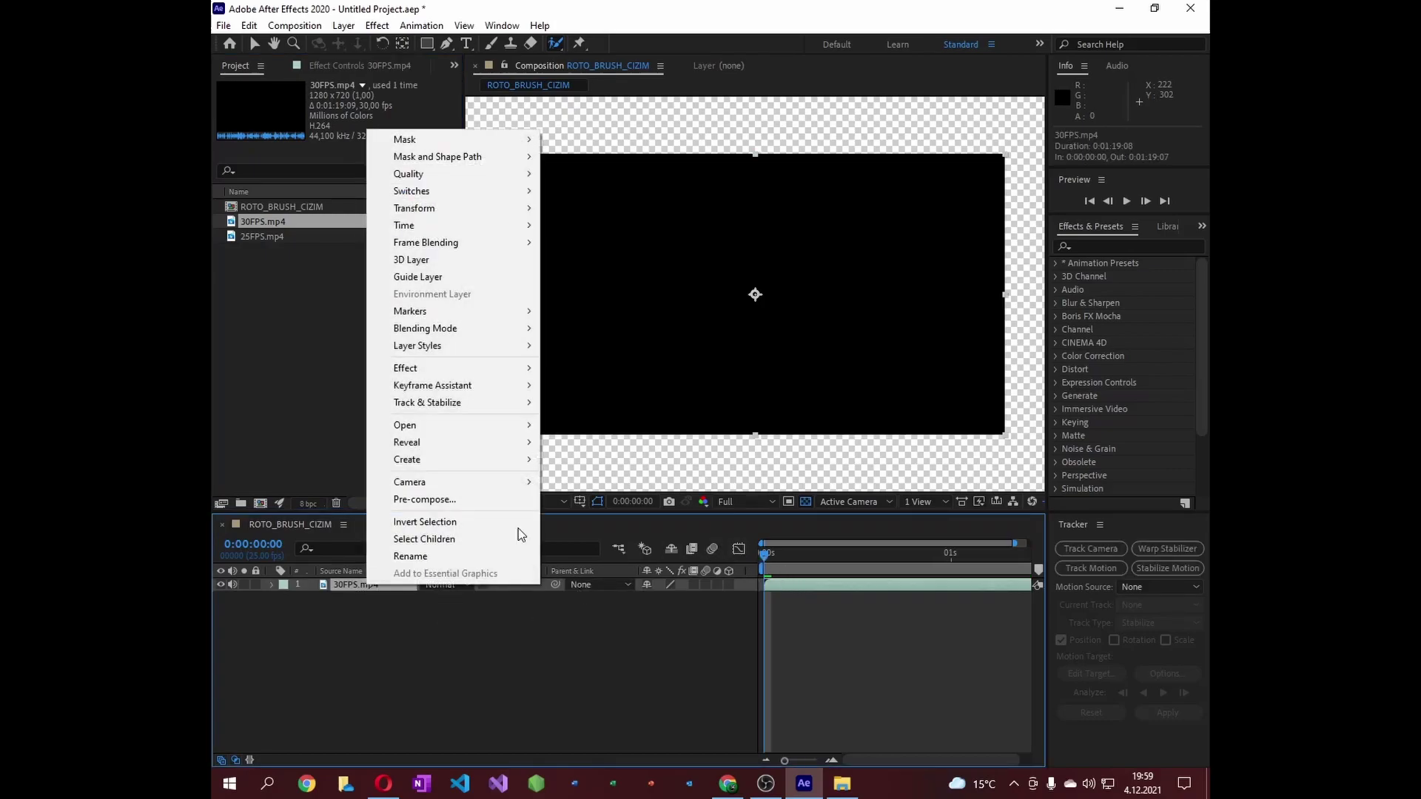
click(762, 501)
click(743, 537)
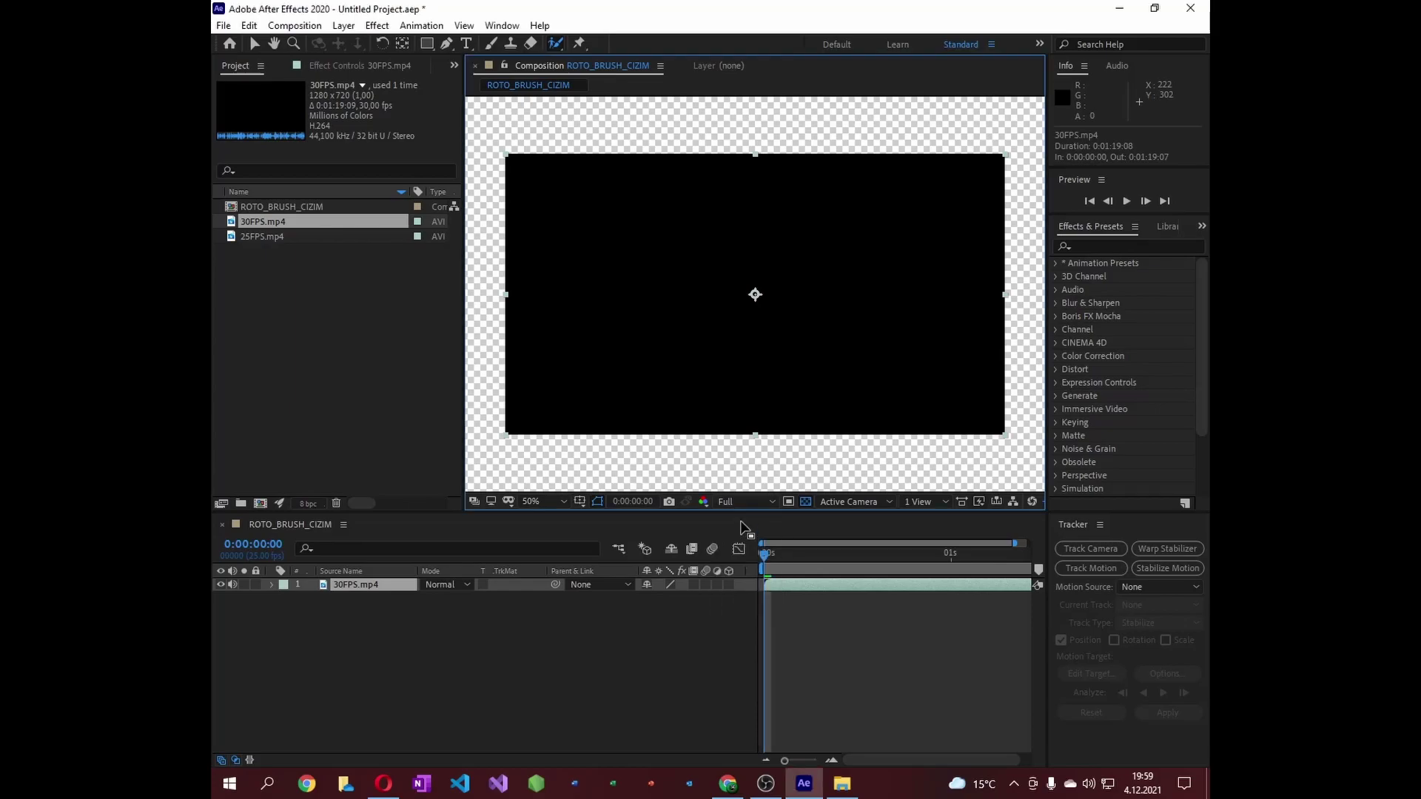
- Play a preview, scrub through the clip, and return the current time to the start
click(773, 549)
key(space)
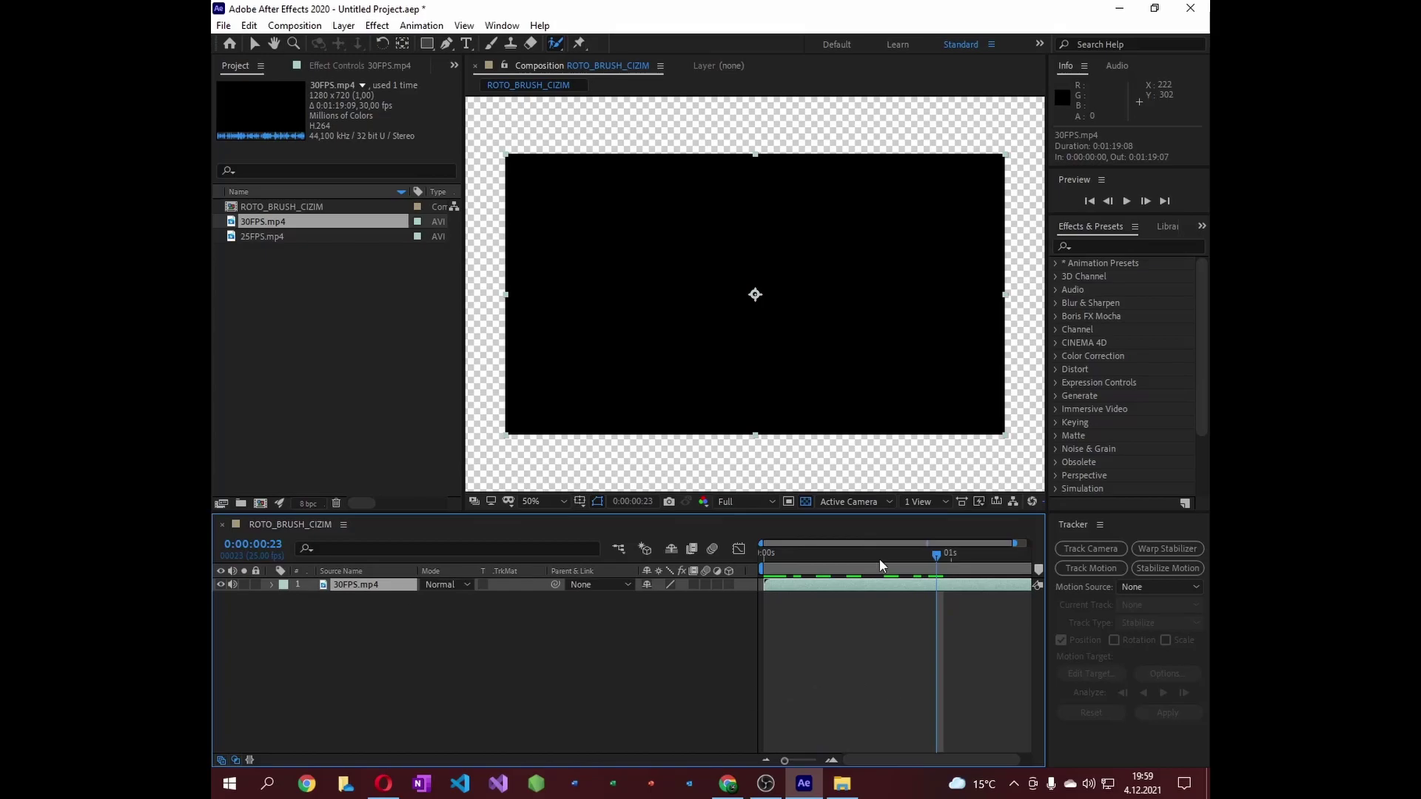
drag(935, 556, 1027, 552)
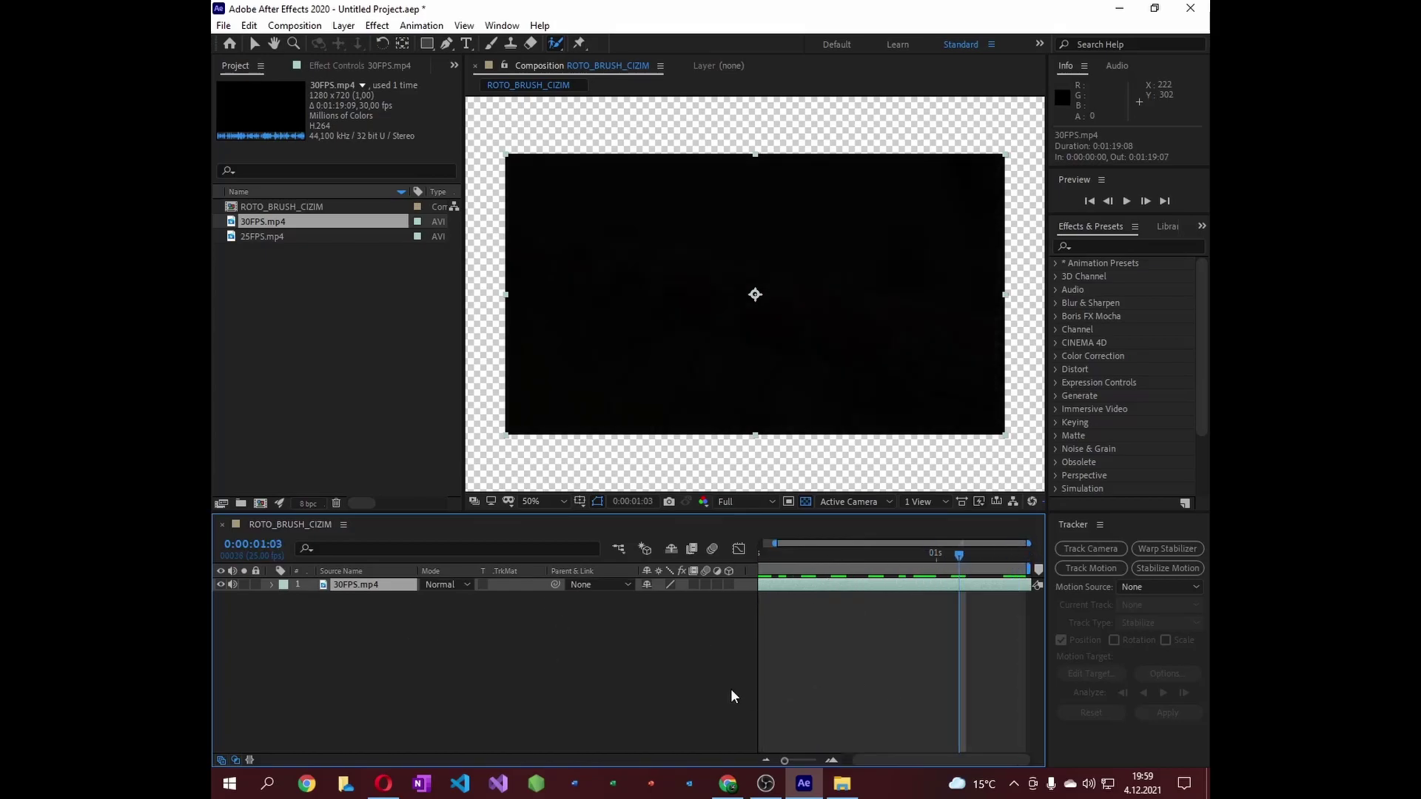
drag(959, 555, 749, 565)
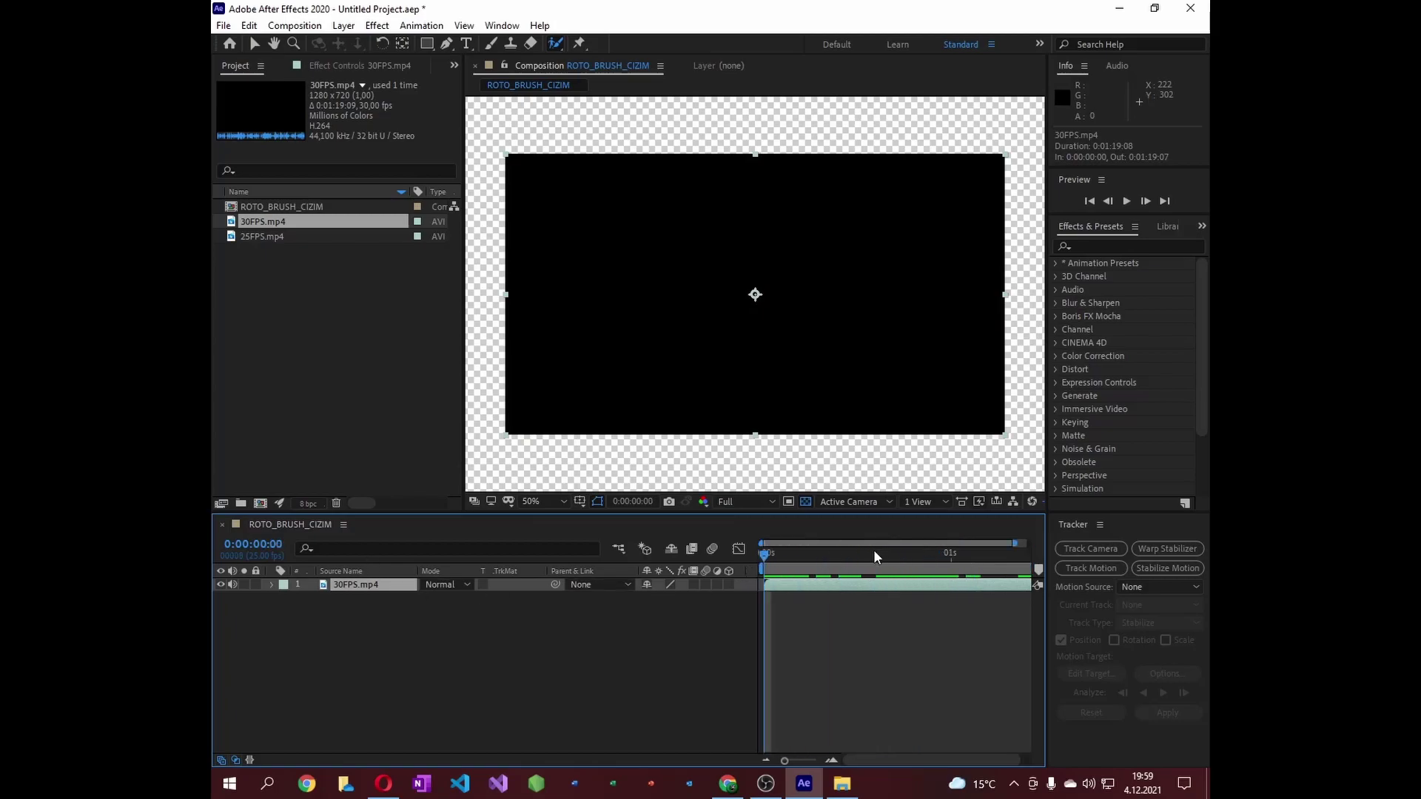
click(875, 572)
mouse_move(880, 553)
mouse_down()
mouse_move(750, 563)
mouse_move(817, 556)
mouse_up()
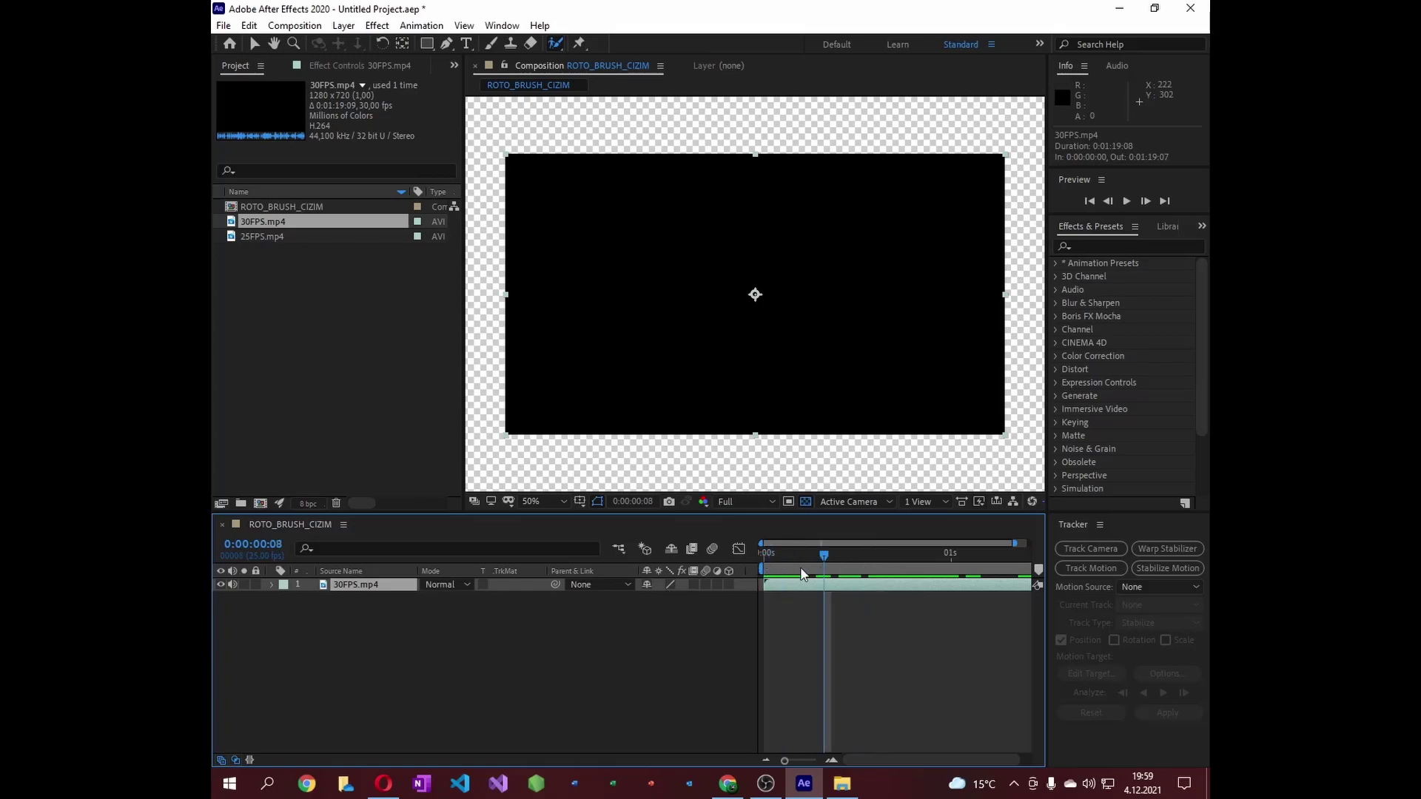
- End the work area at frame 7, lift it out of the layer, and shift the layer 4 frames earlier
key(n)
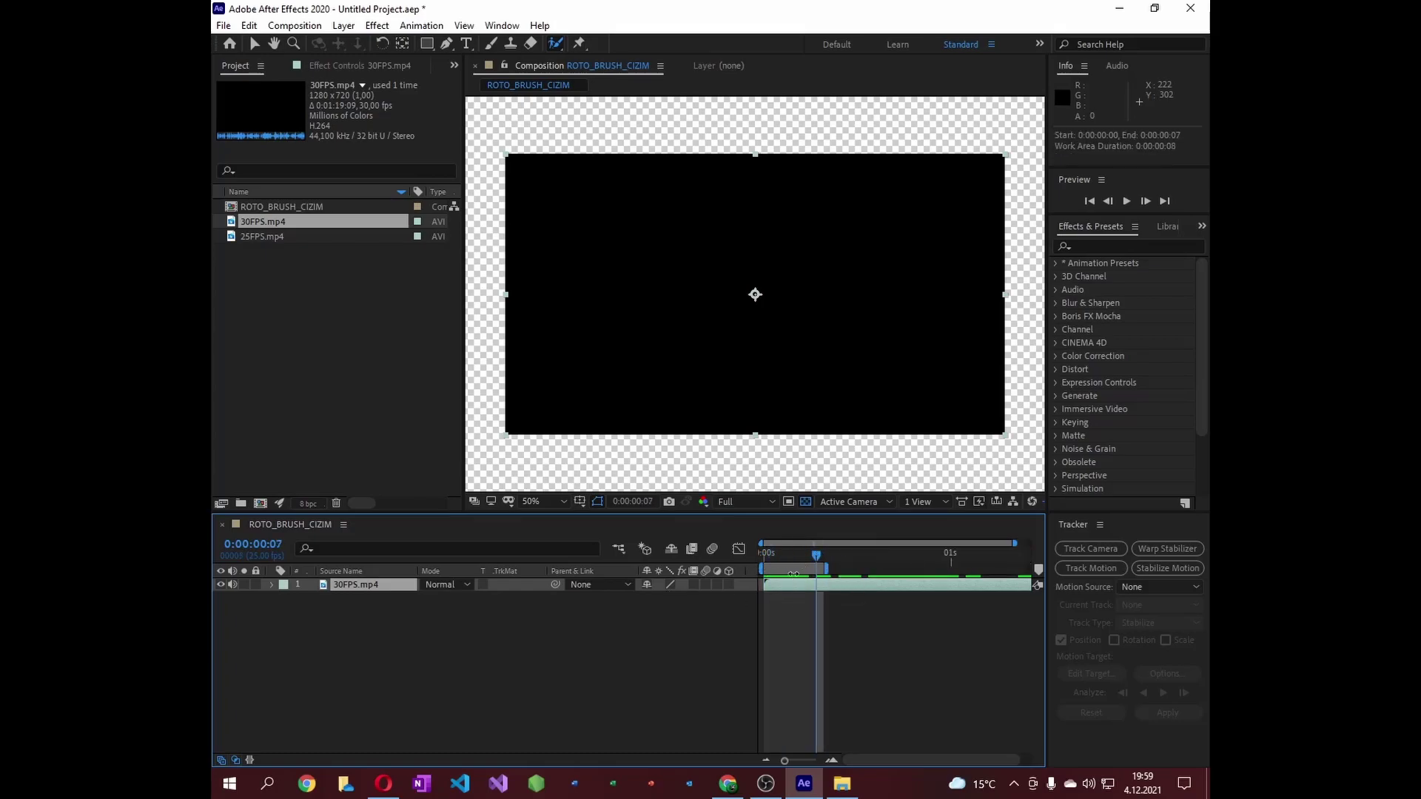
right_click(796, 571)
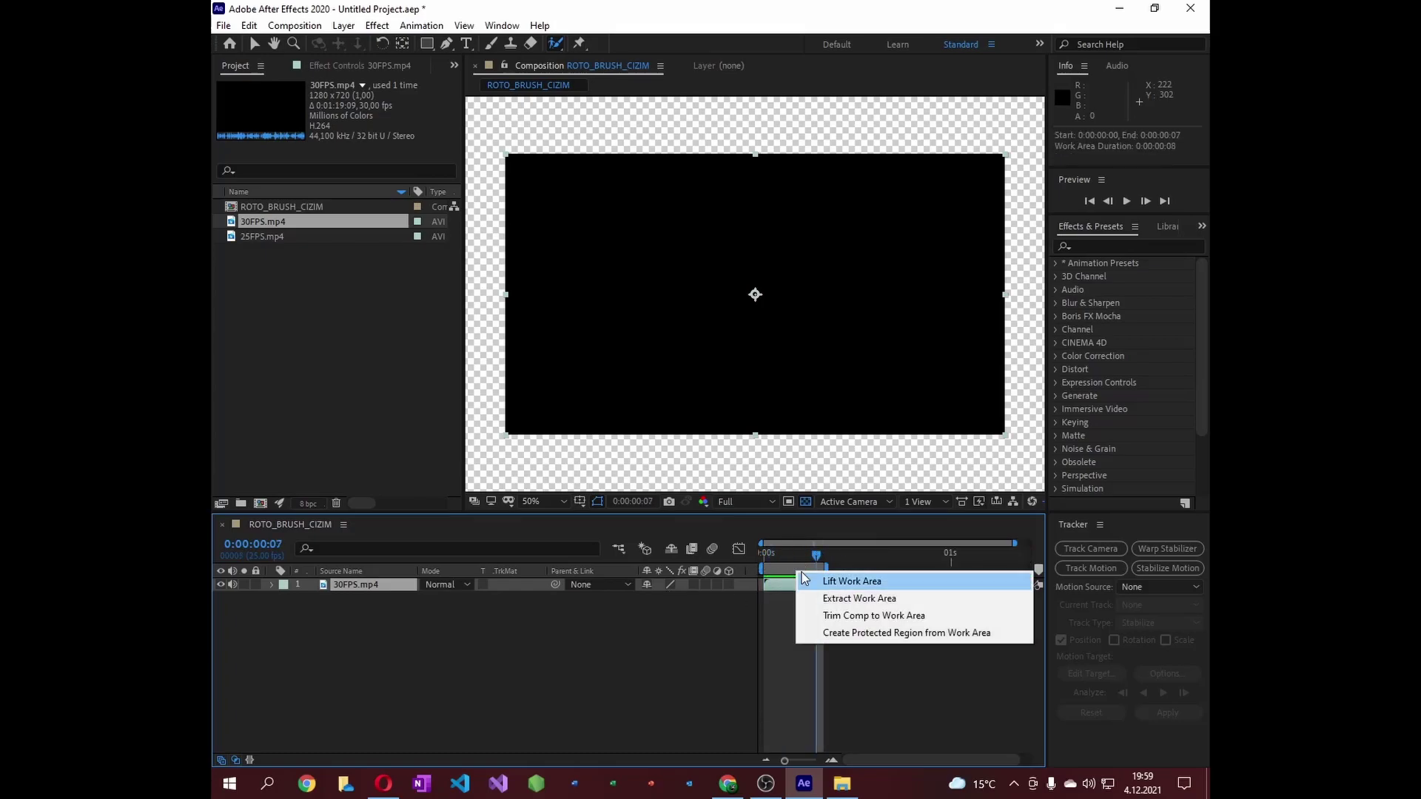
click(859, 583)
mouse_move(852, 585)
mouse_down()
mouse_move(791, 584)
mouse_move(929, 556)
mouse_move(766, 618)
mouse_up()
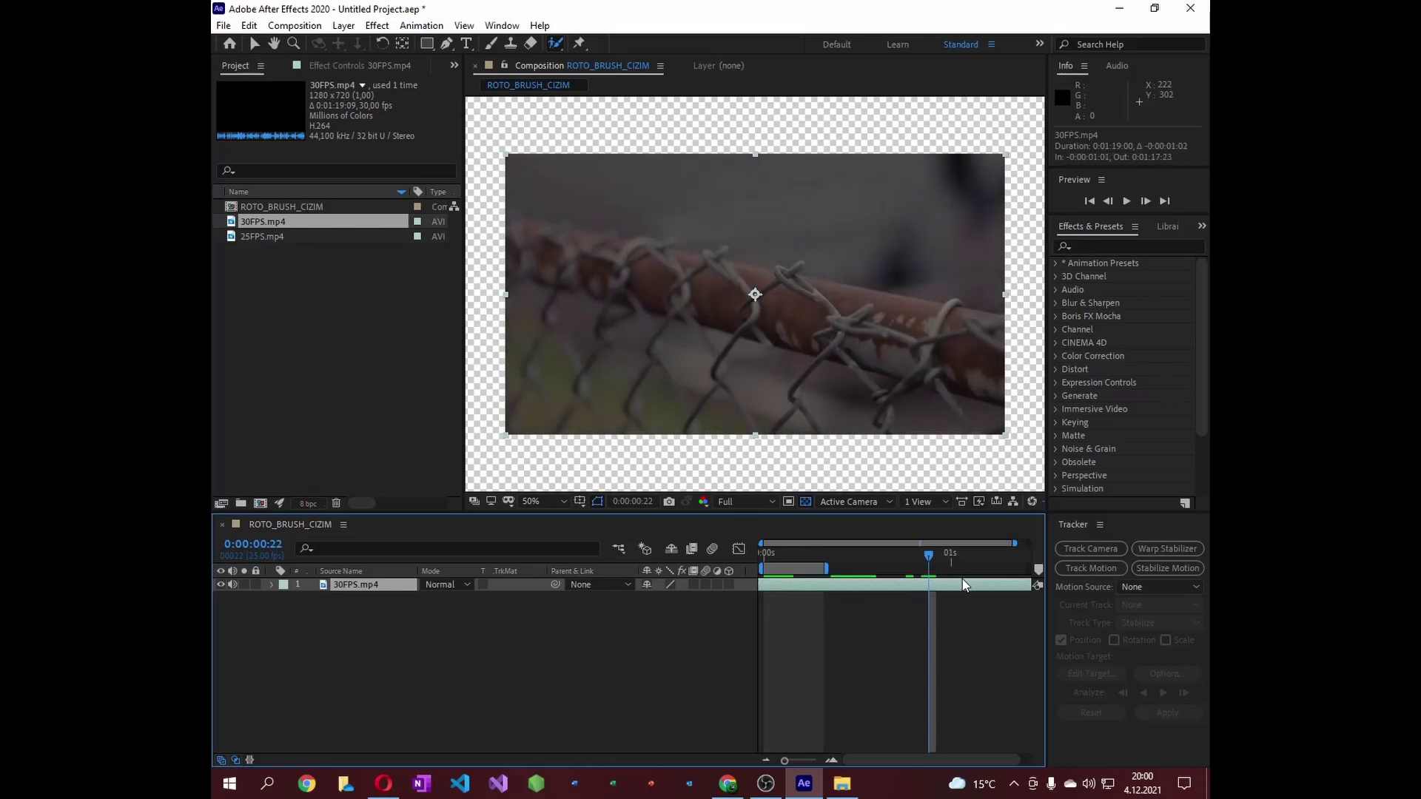
- Split the layer at the current time and at 0:00:01:06, delete both outer pieces, and slide the rest to the start
key(ctrl+shift+d)
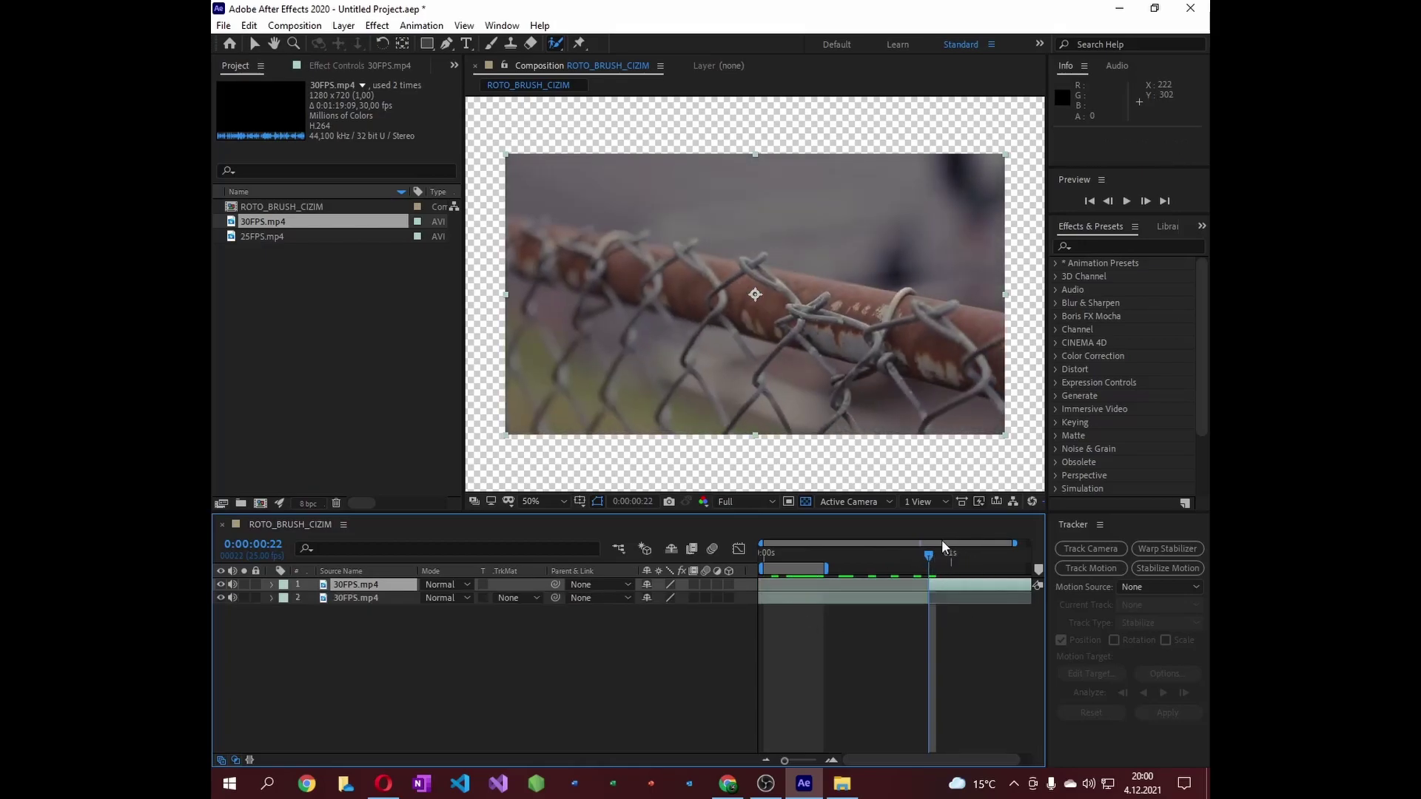
drag(930, 554, 997, 555)
key(ctrl+shift+d)
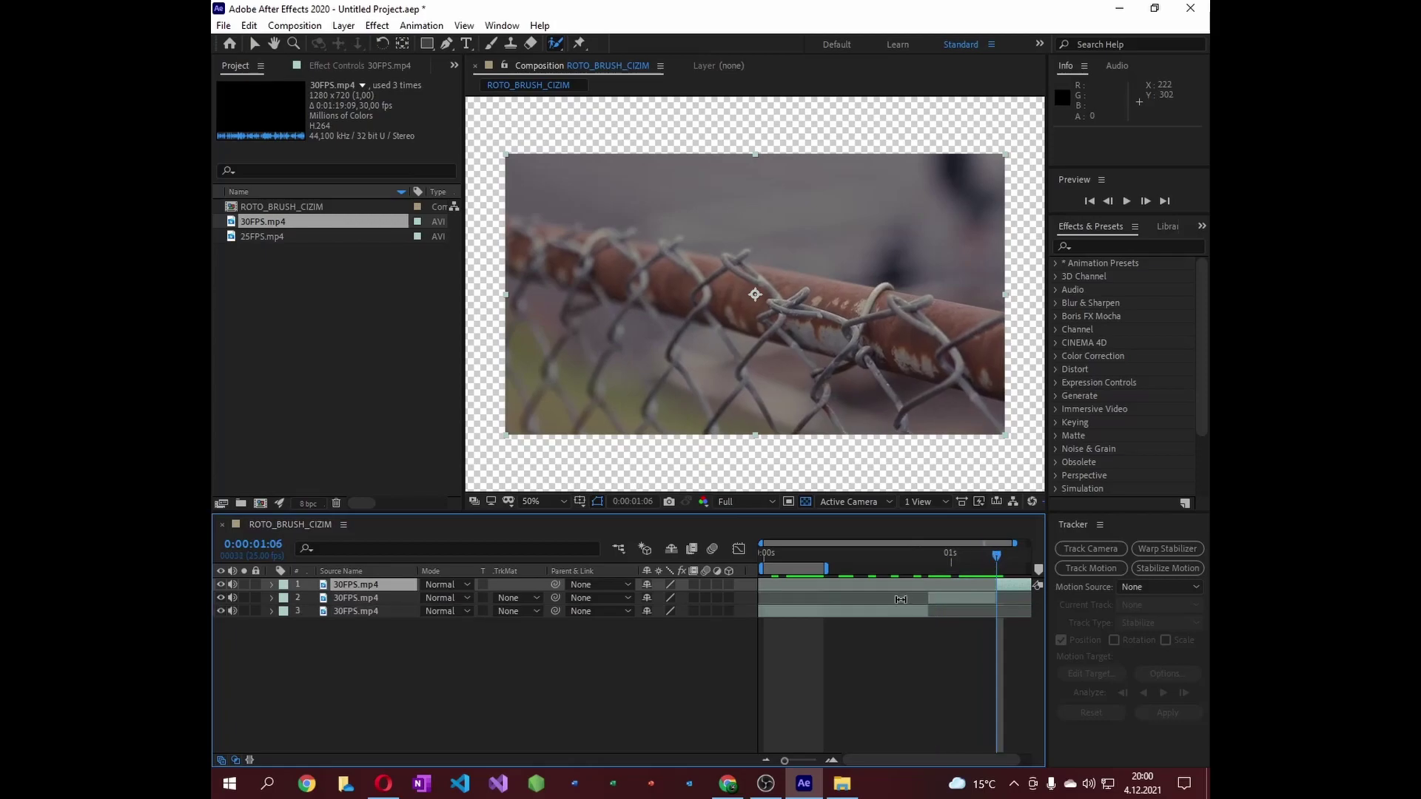
click(872, 613)
key(Delete)
click(961, 585)
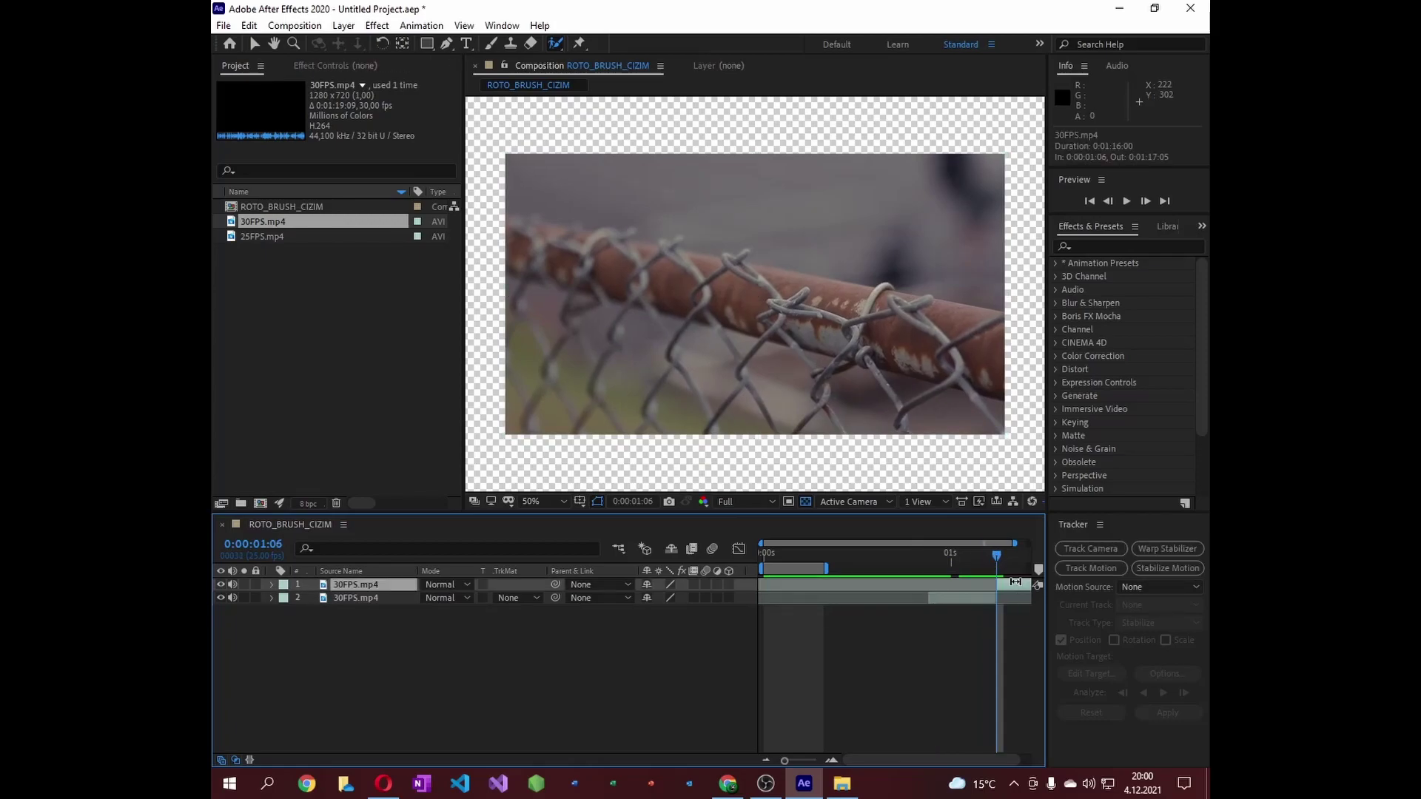
key(Delete)
drag(964, 588, 806, 585)
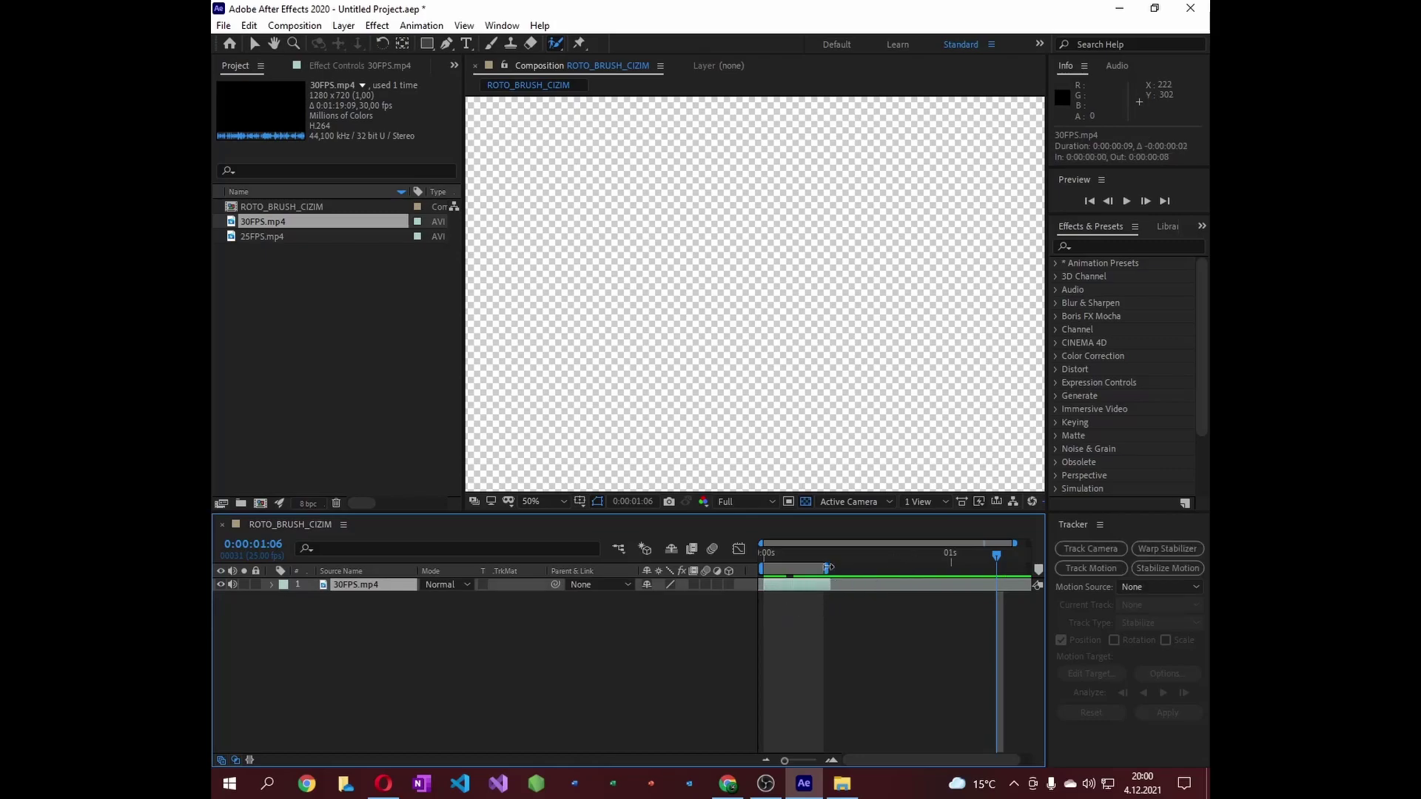
- Extend the work area end to frame 8, trim the comp to the work area, and preview it
drag(826, 568, 834, 567)
right_click(811, 571)
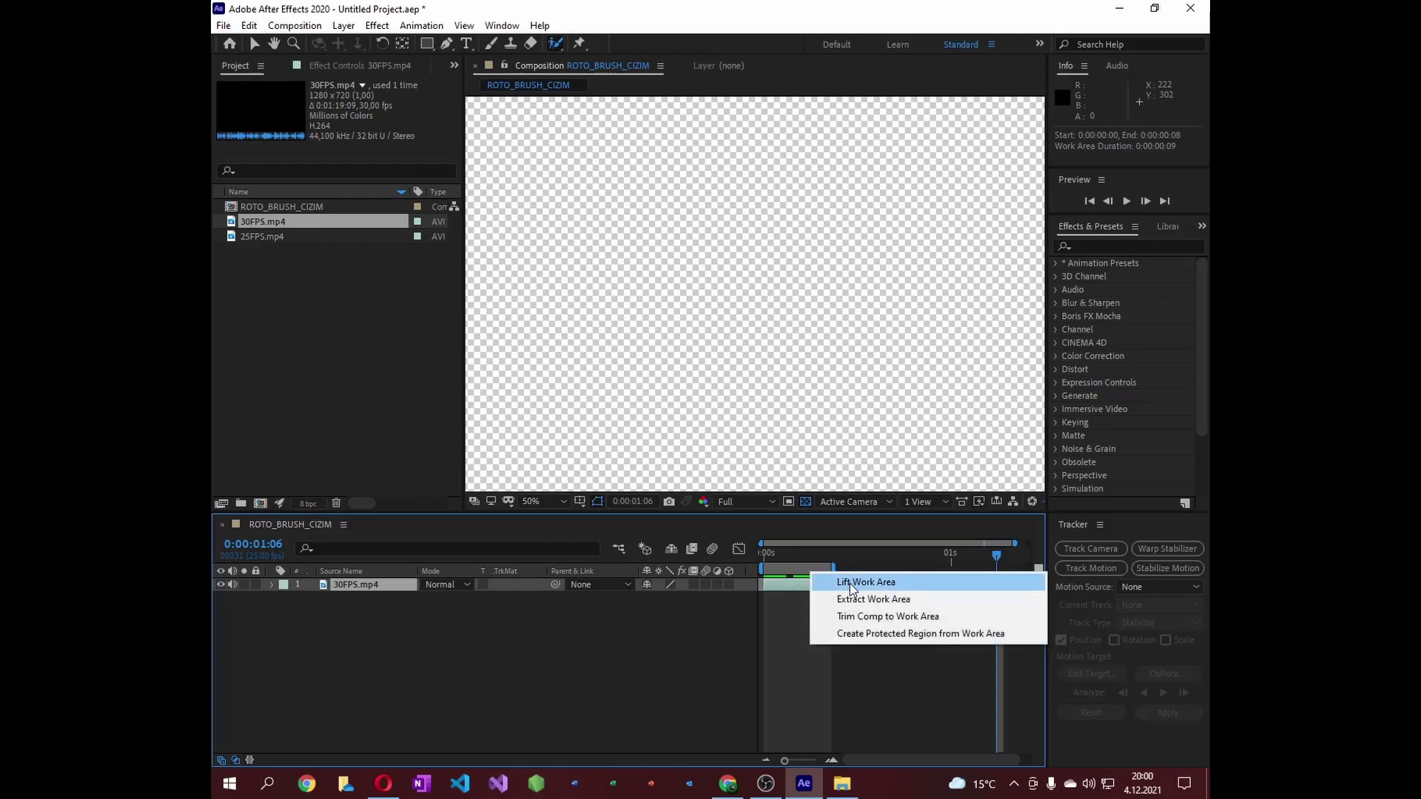
click(850, 612)
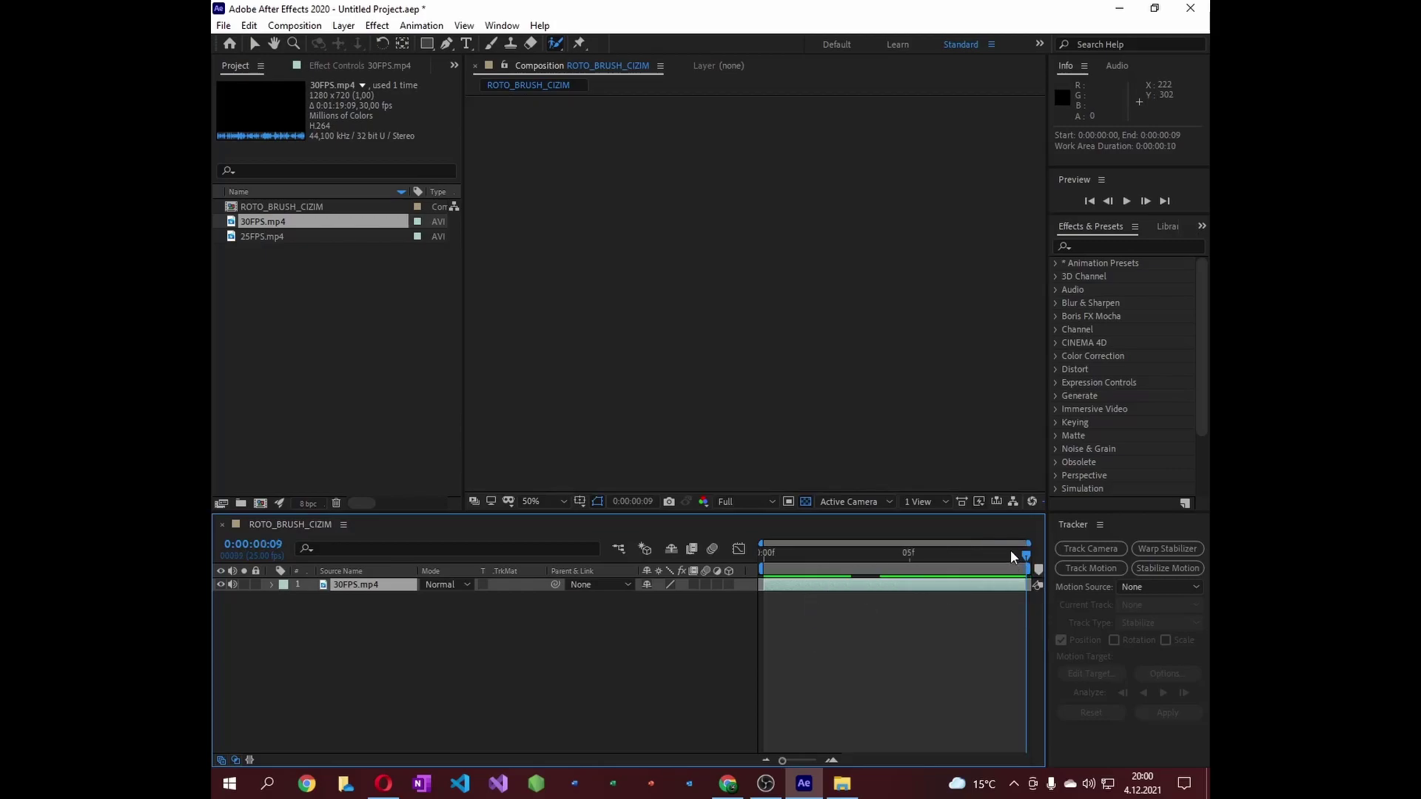
key(space)
click(909, 555)
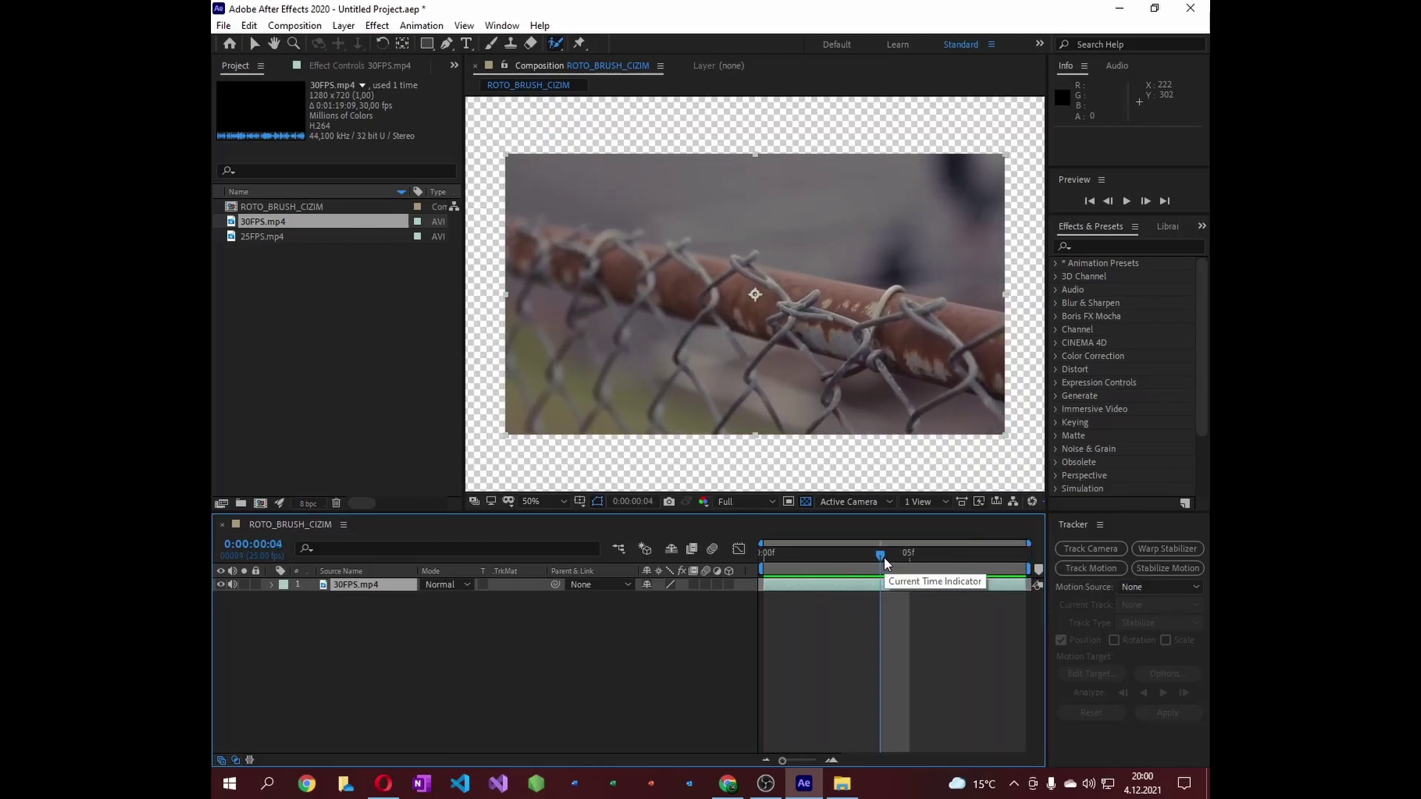
- Apply Transform > Fit to Comp to 30FPS.mp4 and set the viewer magnification to Fit
right_click(352, 584)
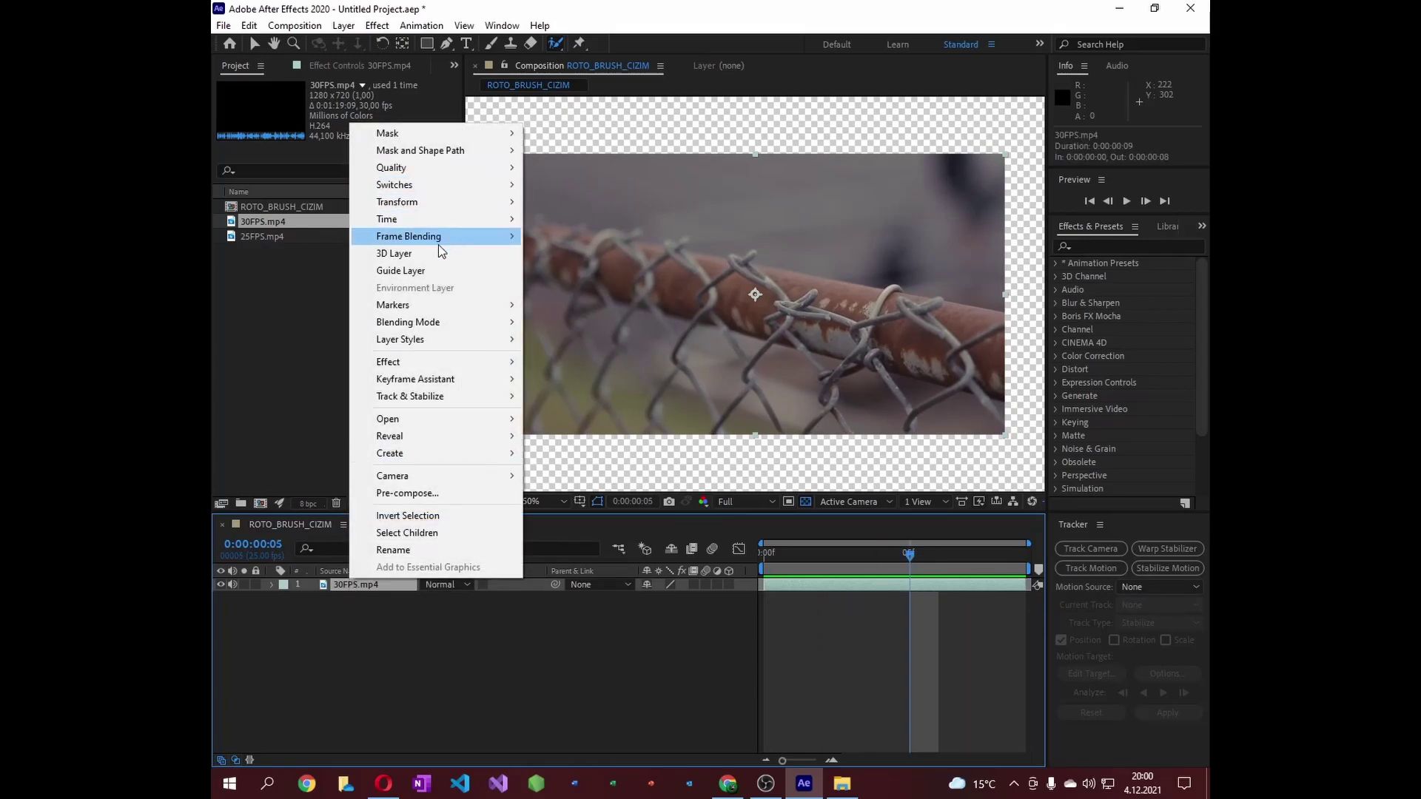
mouse_move(435, 201)
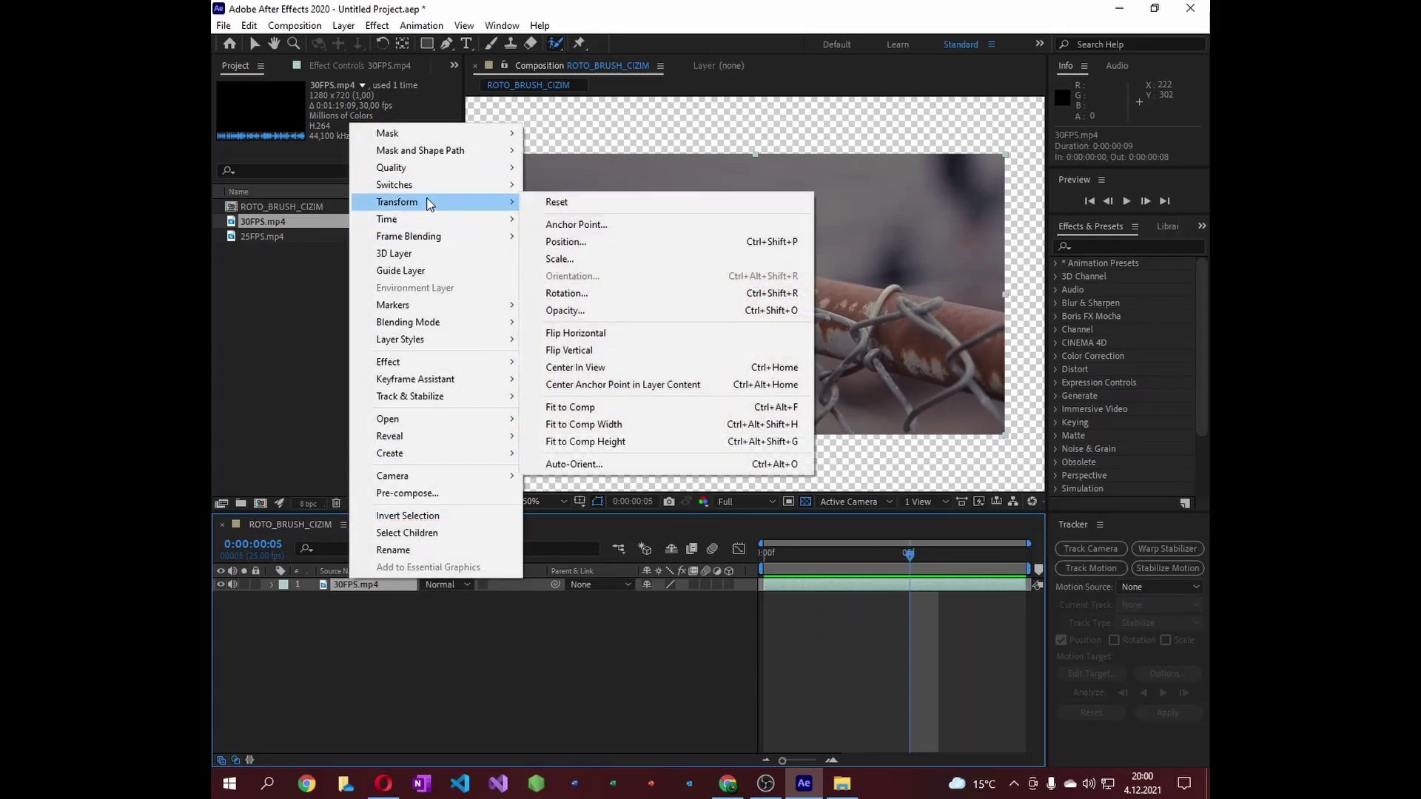
click(581, 407)
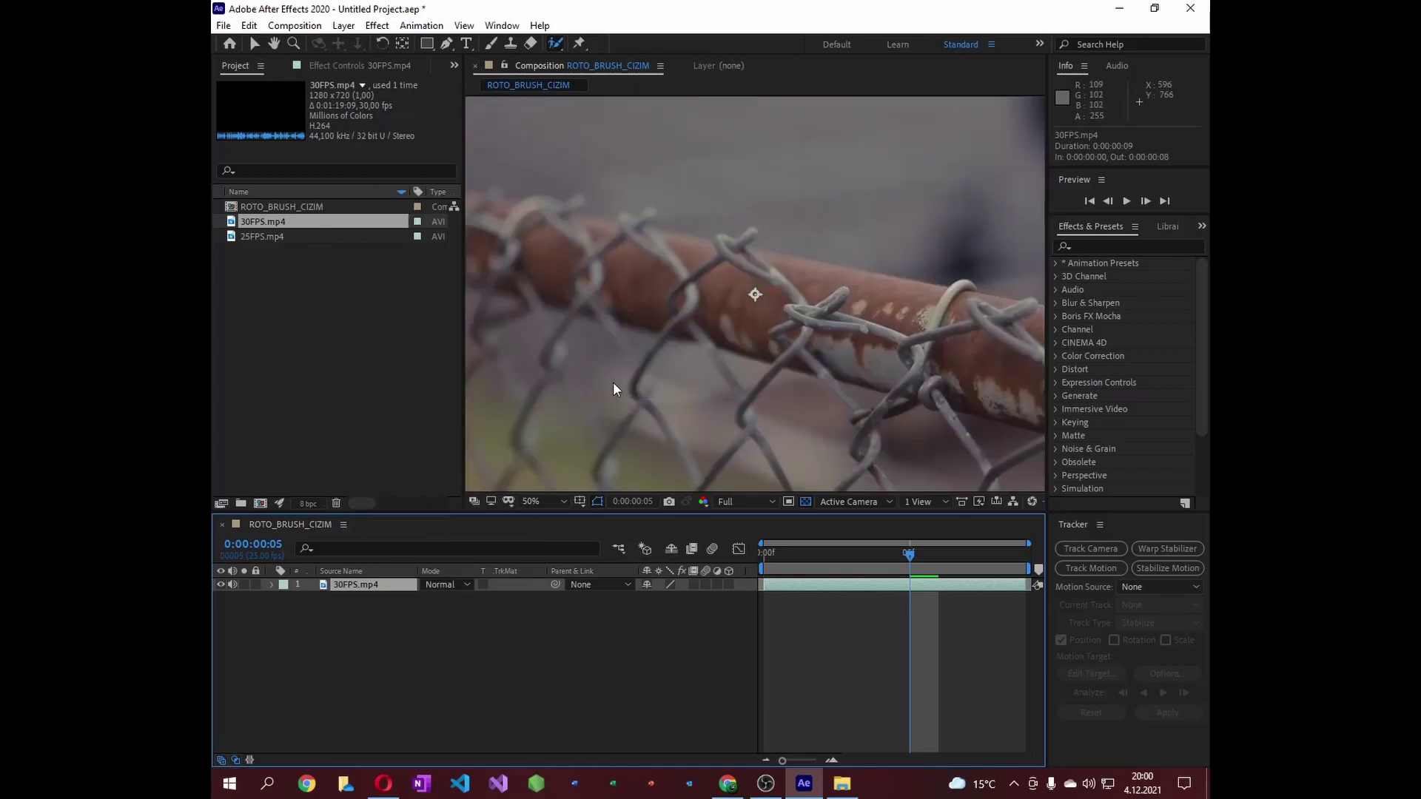
key(ctrl+z)
key(ctrl+shift+z)
click(540, 497)
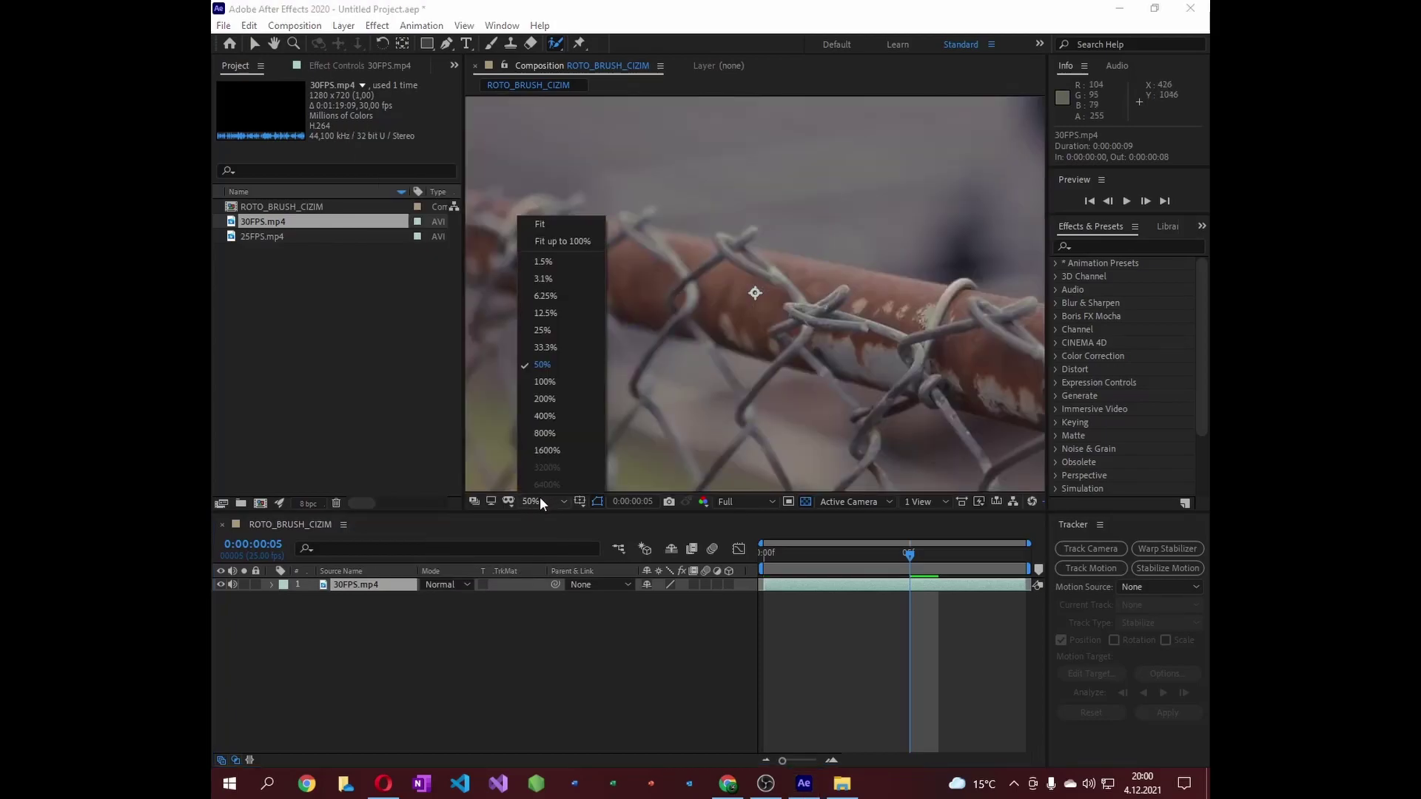
click(548, 220)
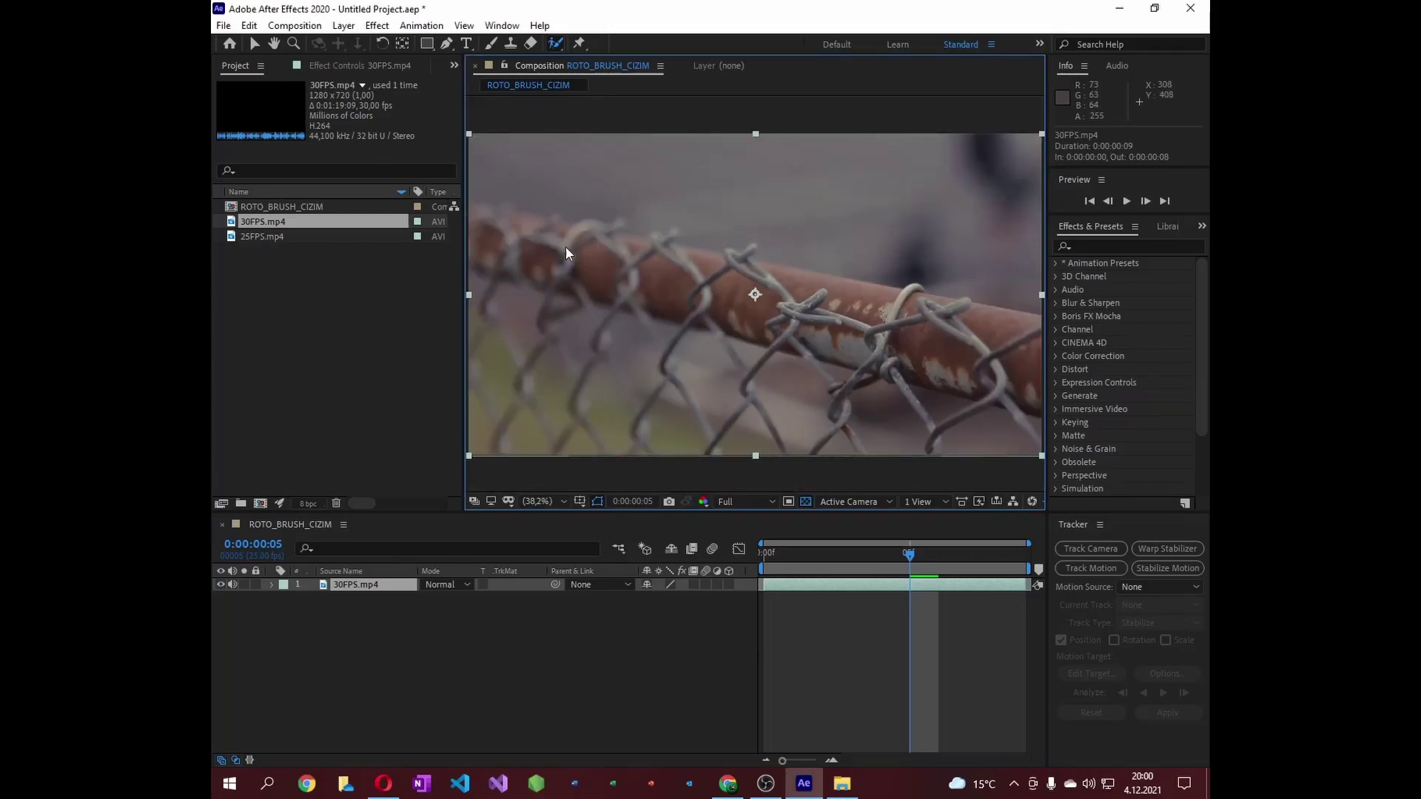
- Open 30FPS.mp4 in the Layer panel and paint a Roto Brush stroke along the rusty pipe
double_click(370, 581)
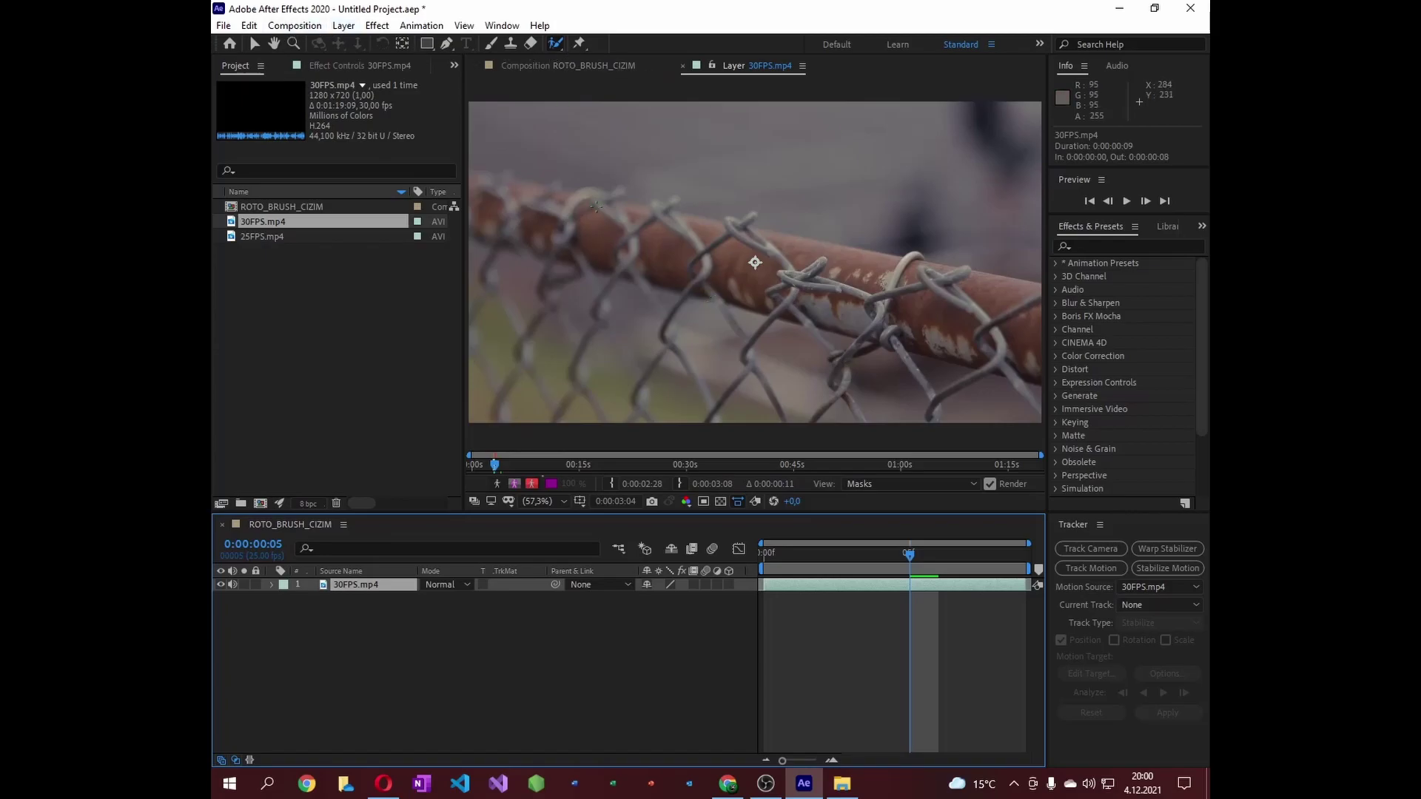
drag(580, 171, 990, 311)
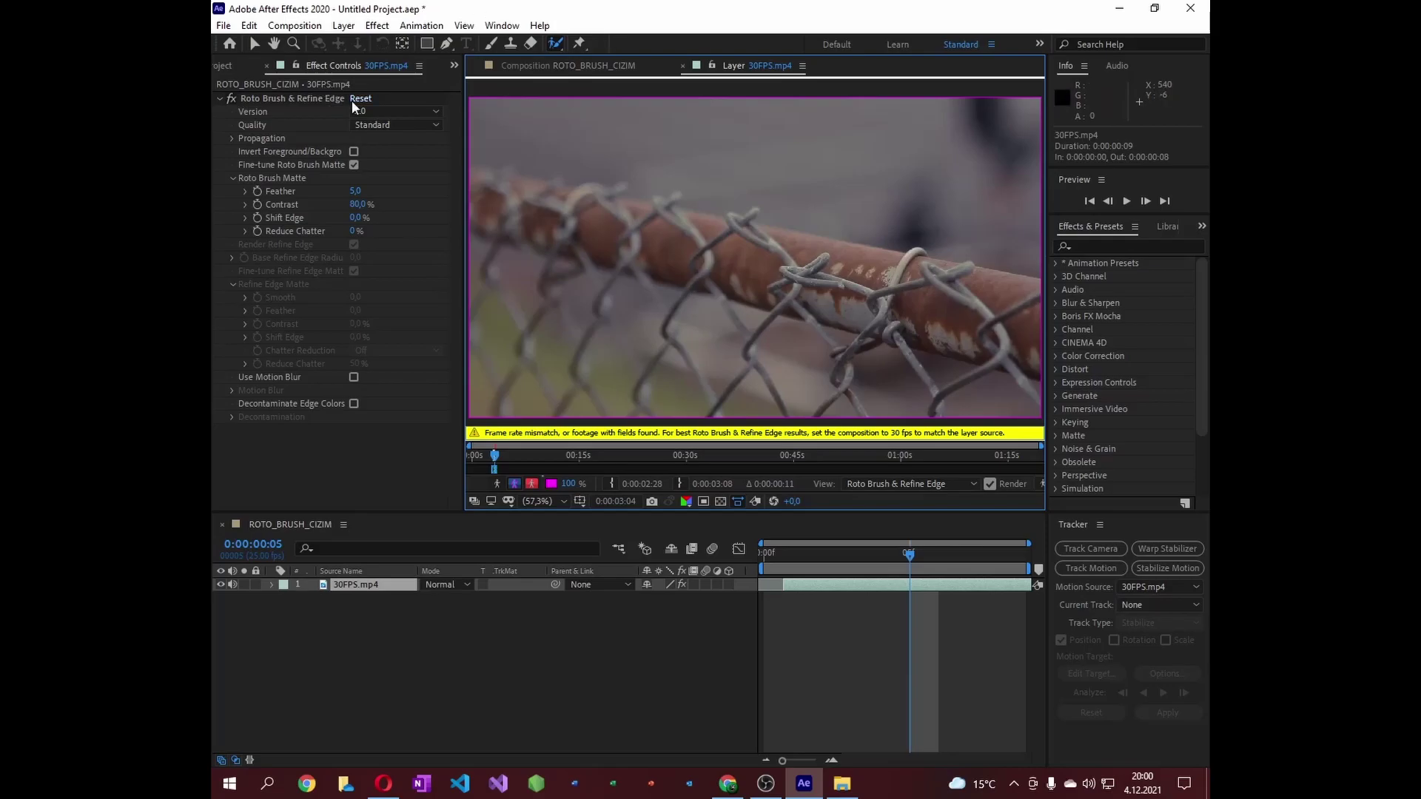
click(295, 25)
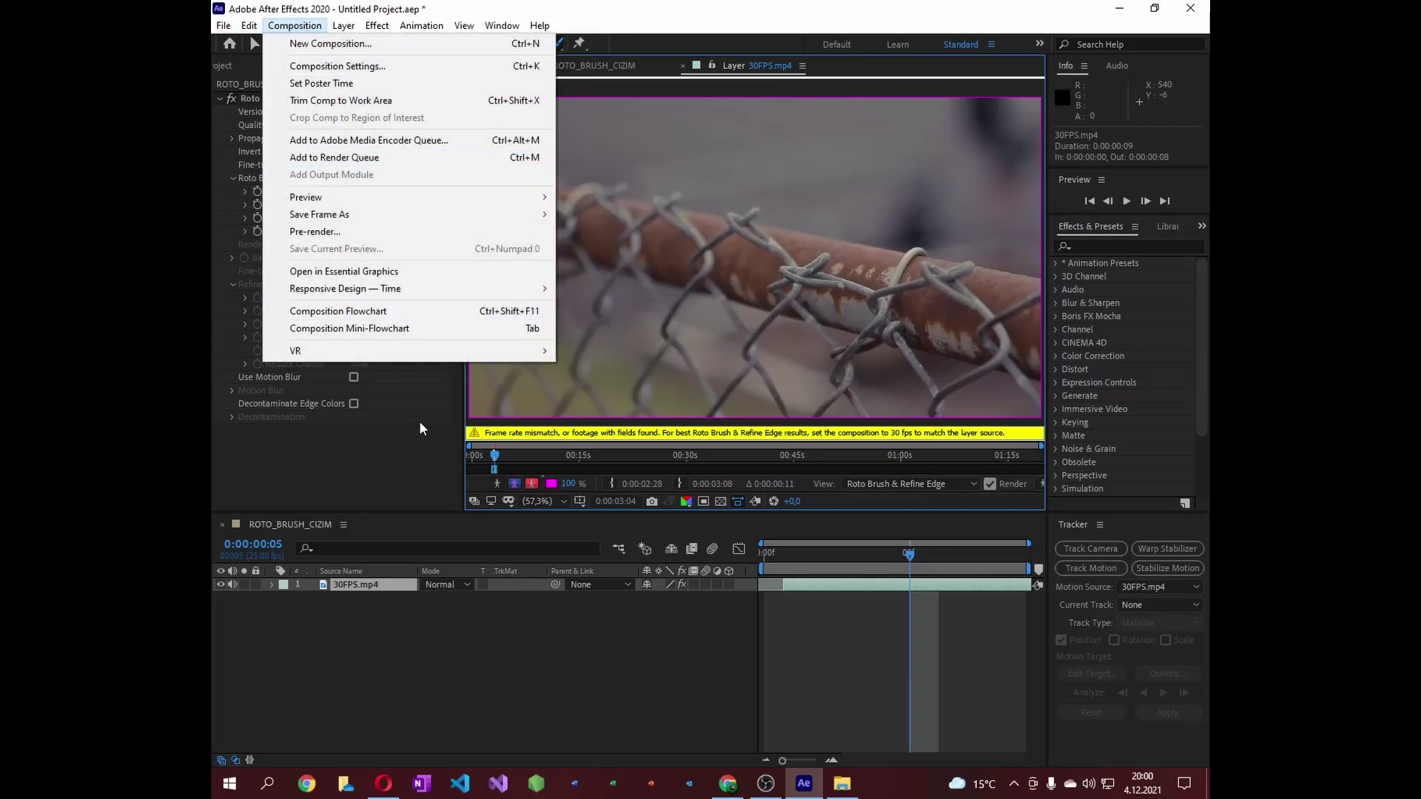
click(399, 131)
click(454, 65)
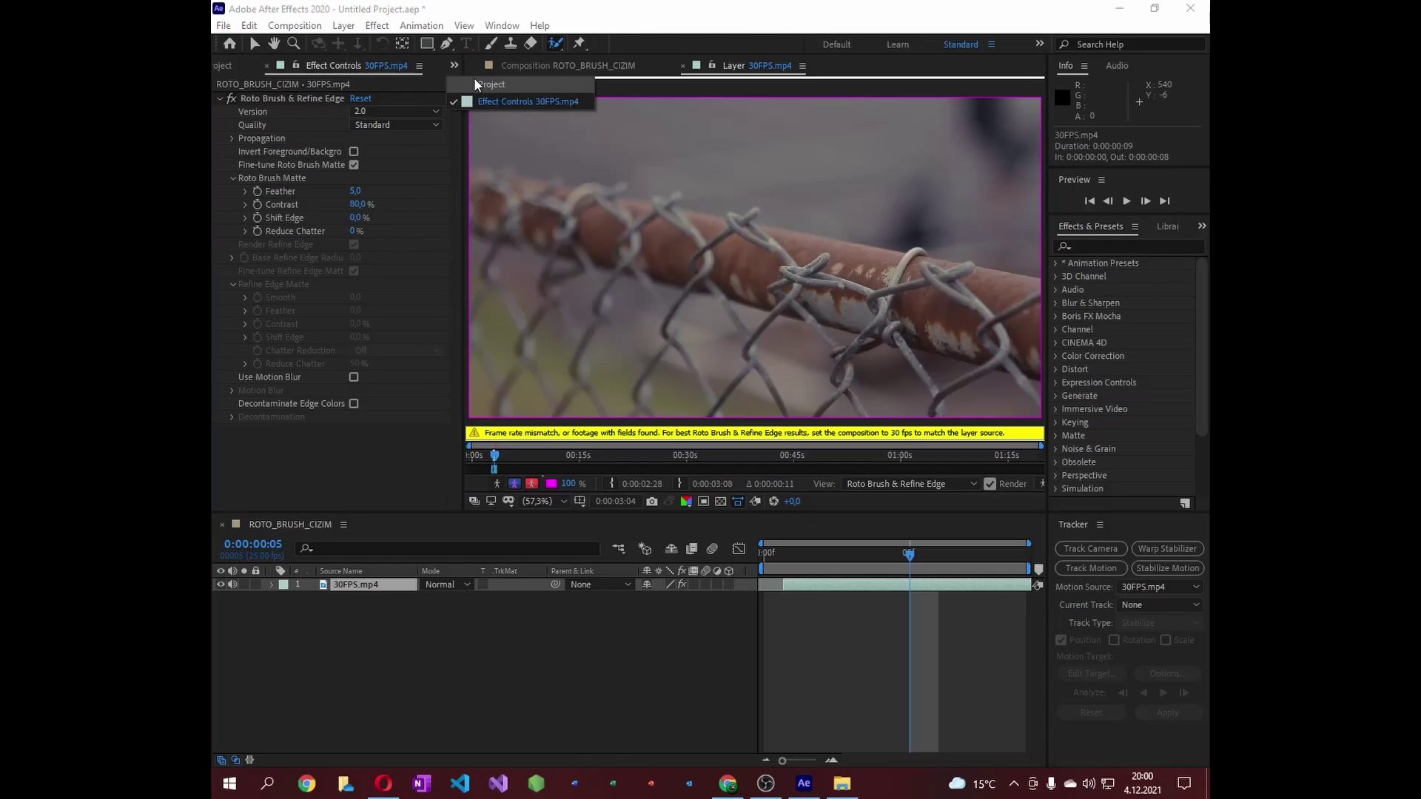
- Open ROTO_BRUSH_CIZIM's Composition Settings, clear the 25 fps frame rate, then cancel
click(514, 78)
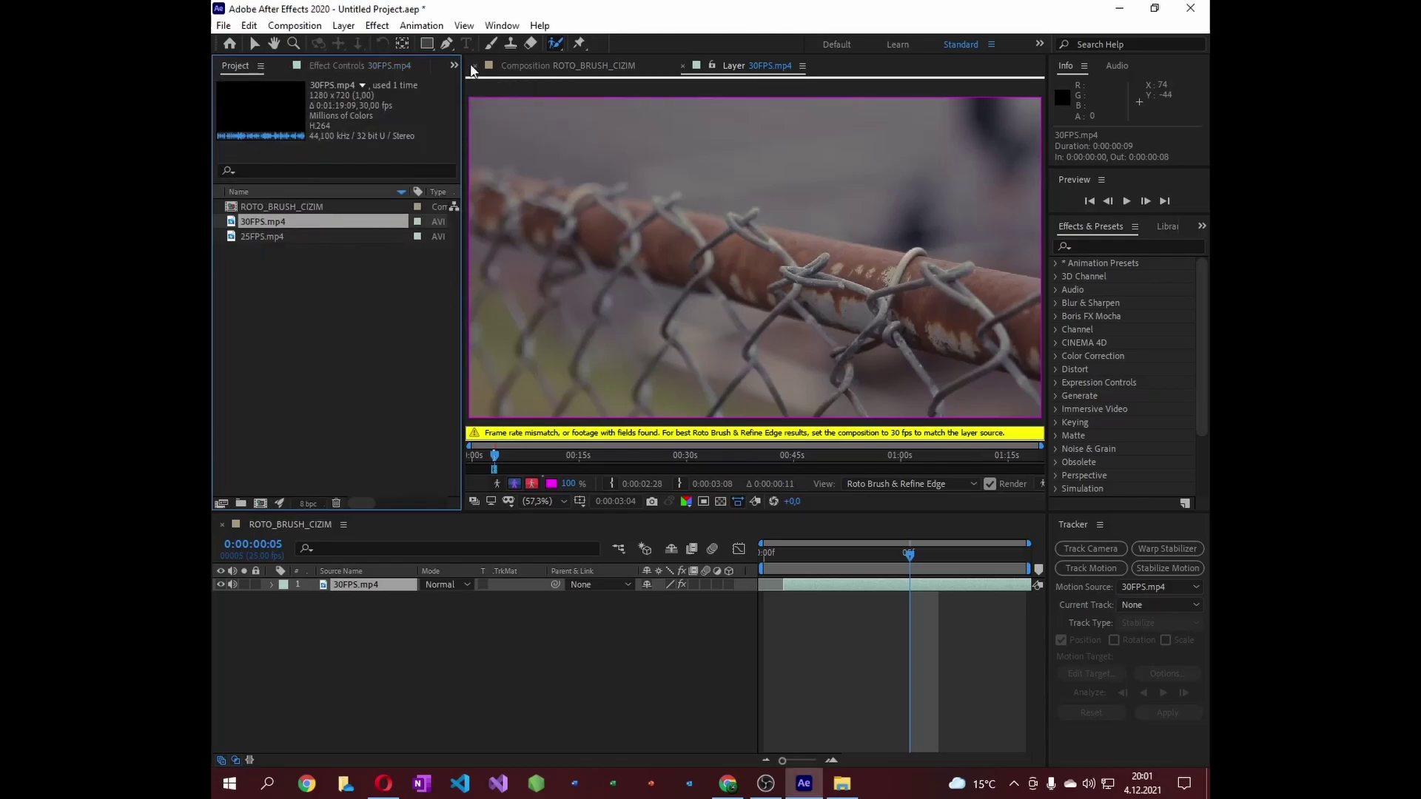
click(263, 209)
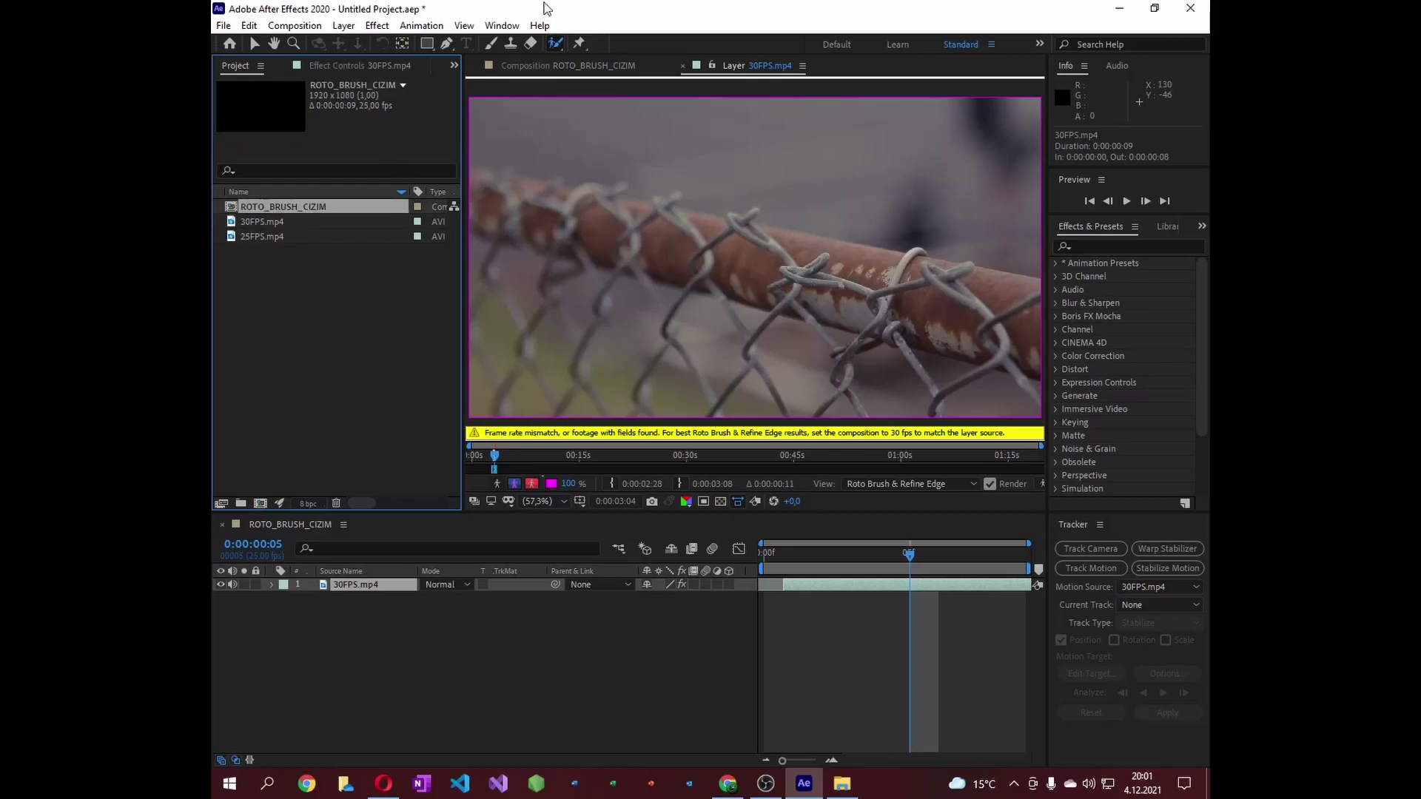
click(291, 27)
click(306, 65)
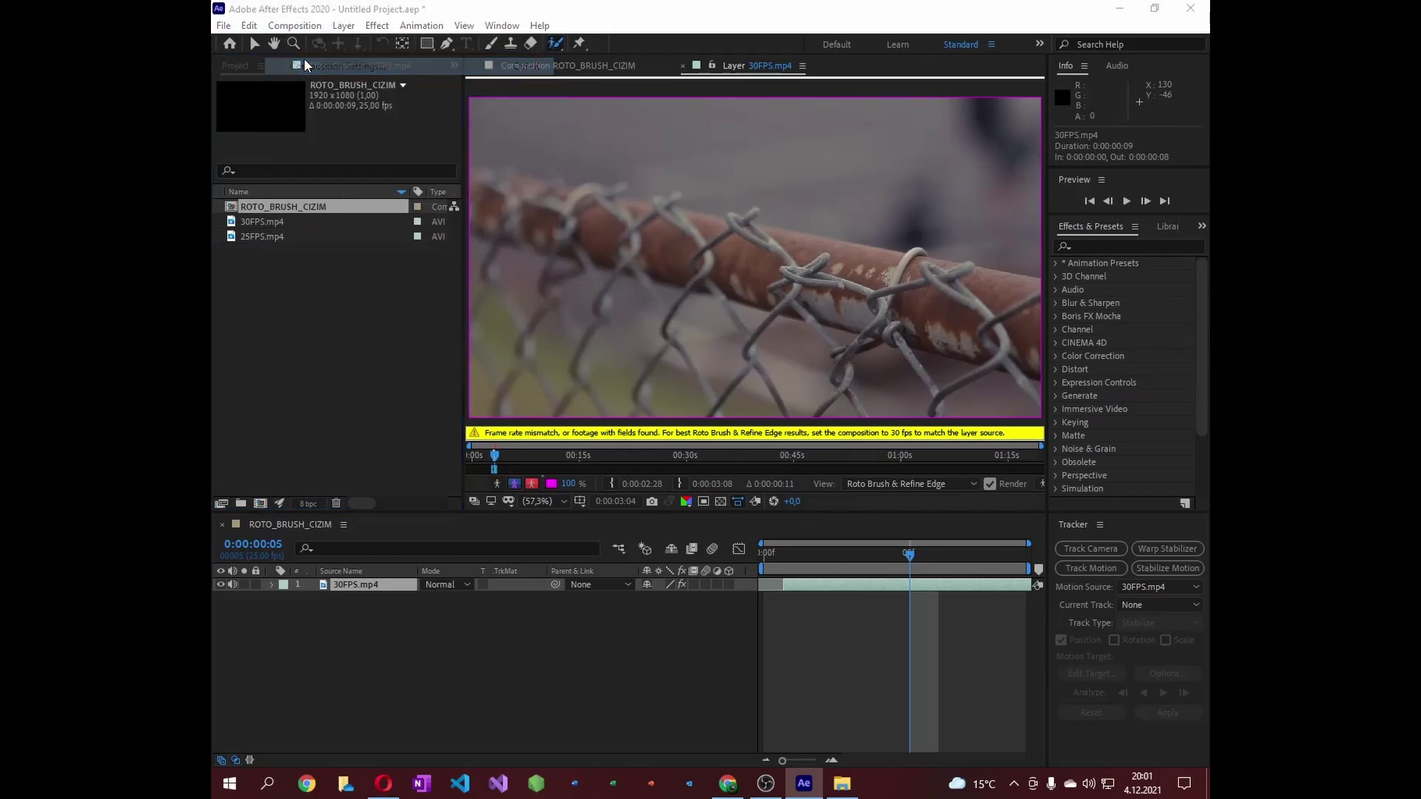
click(604, 370)
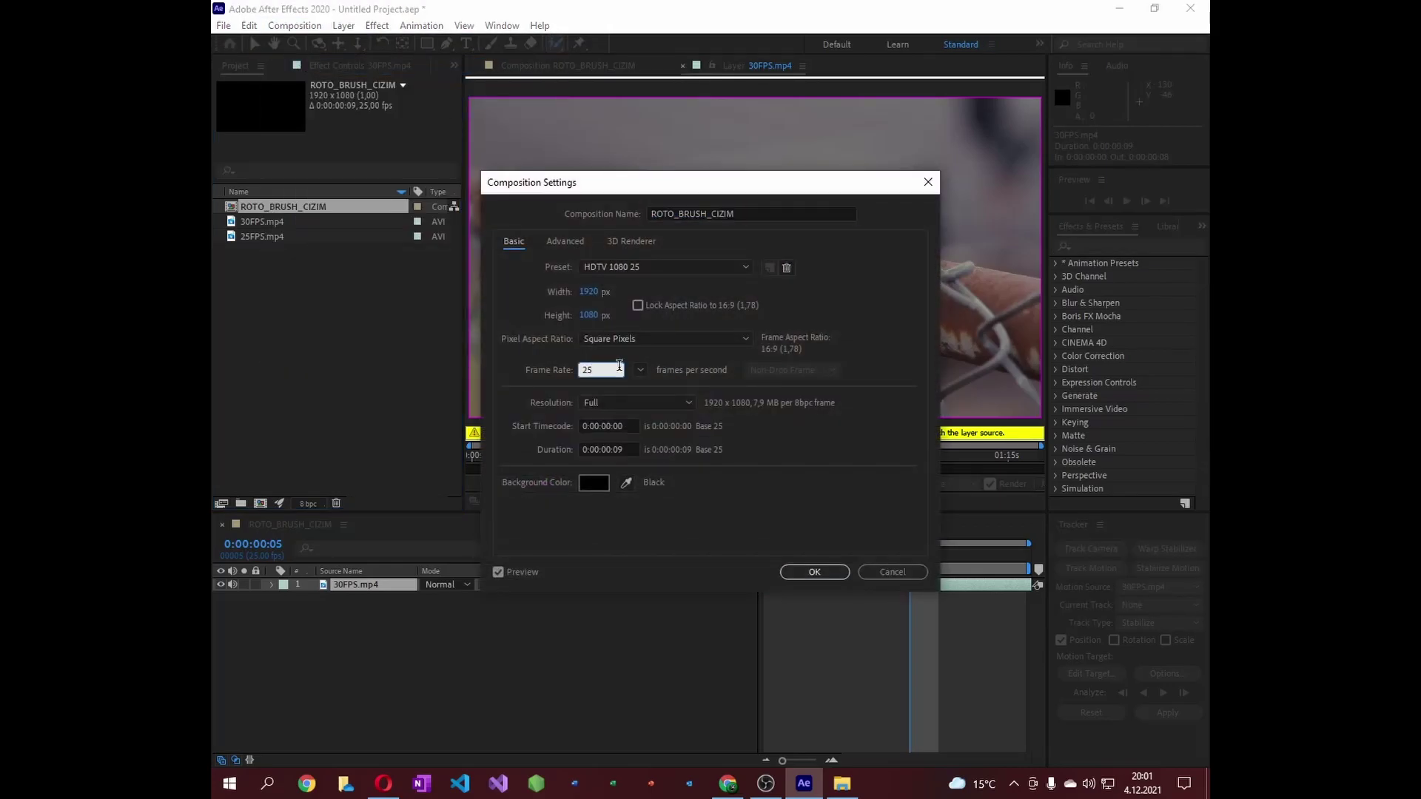
key(BackSpace)
key(BackSpace)
click(893, 571)
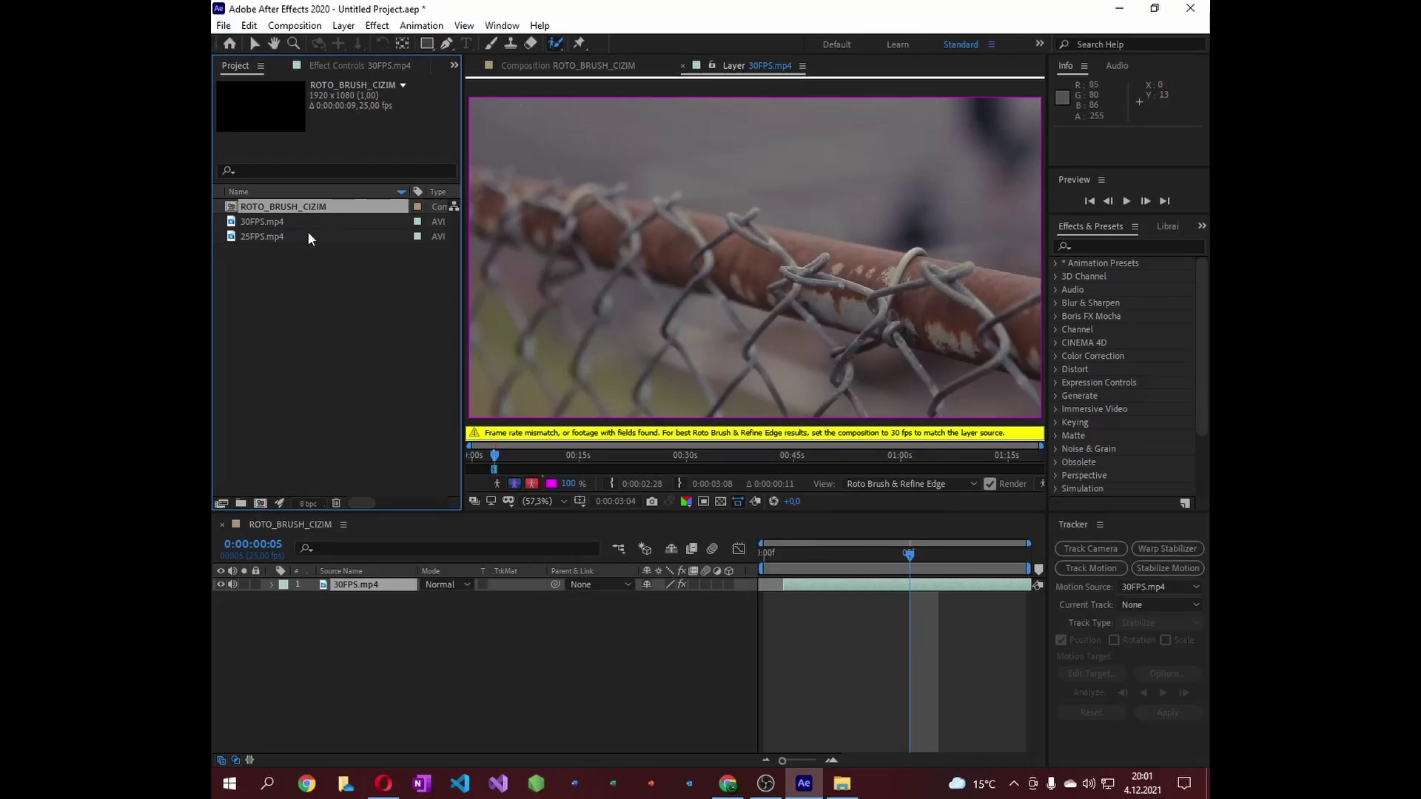
- Compare the 30FPS.mp4 footage details with the ROTO_BRUSH_CIZIM composition in the Project panel
click(281, 223)
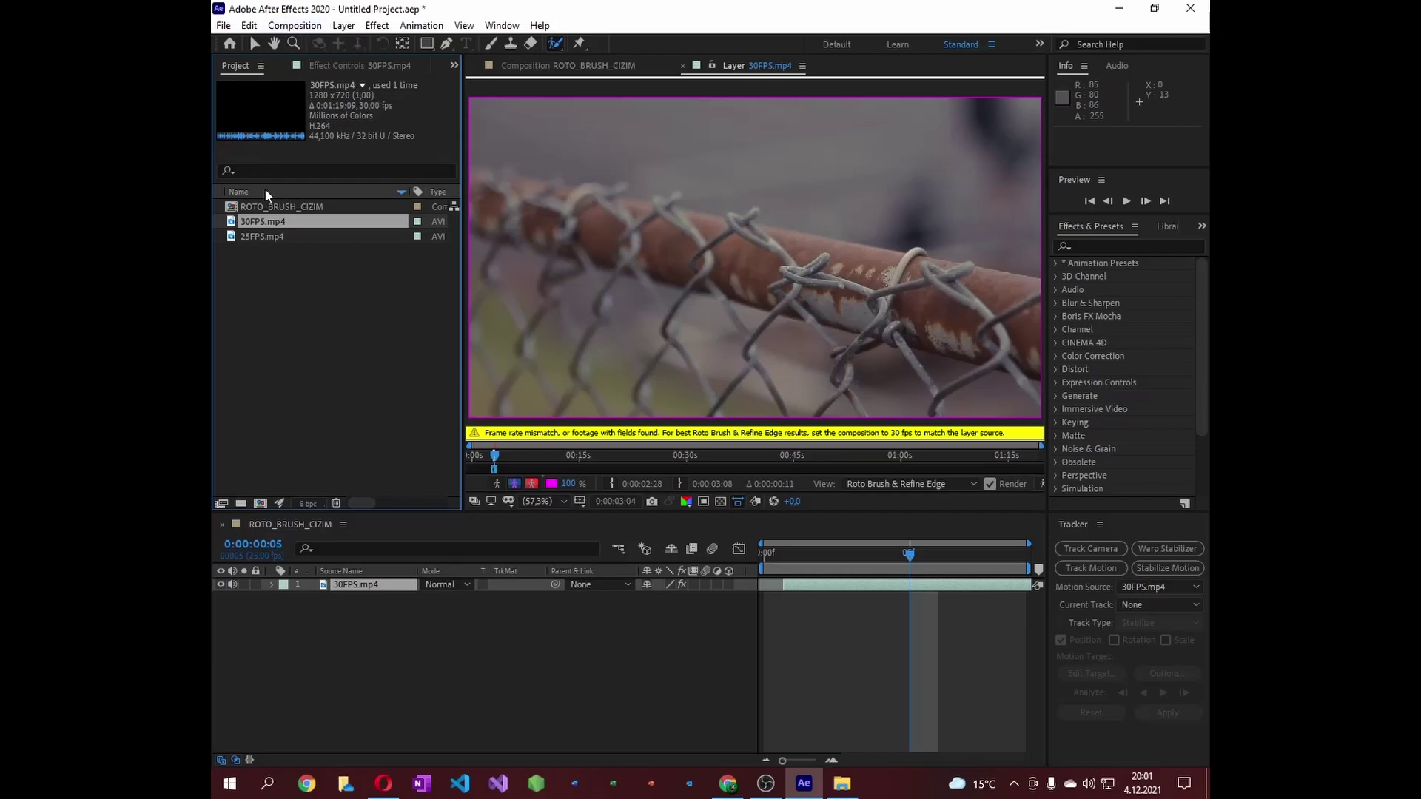
click(274, 207)
click(269, 221)
click(276, 207)
- Set ROTO_BRUSH_CIZIM's frame rate to 30 in Composition Settings and apply it
click(294, 26)
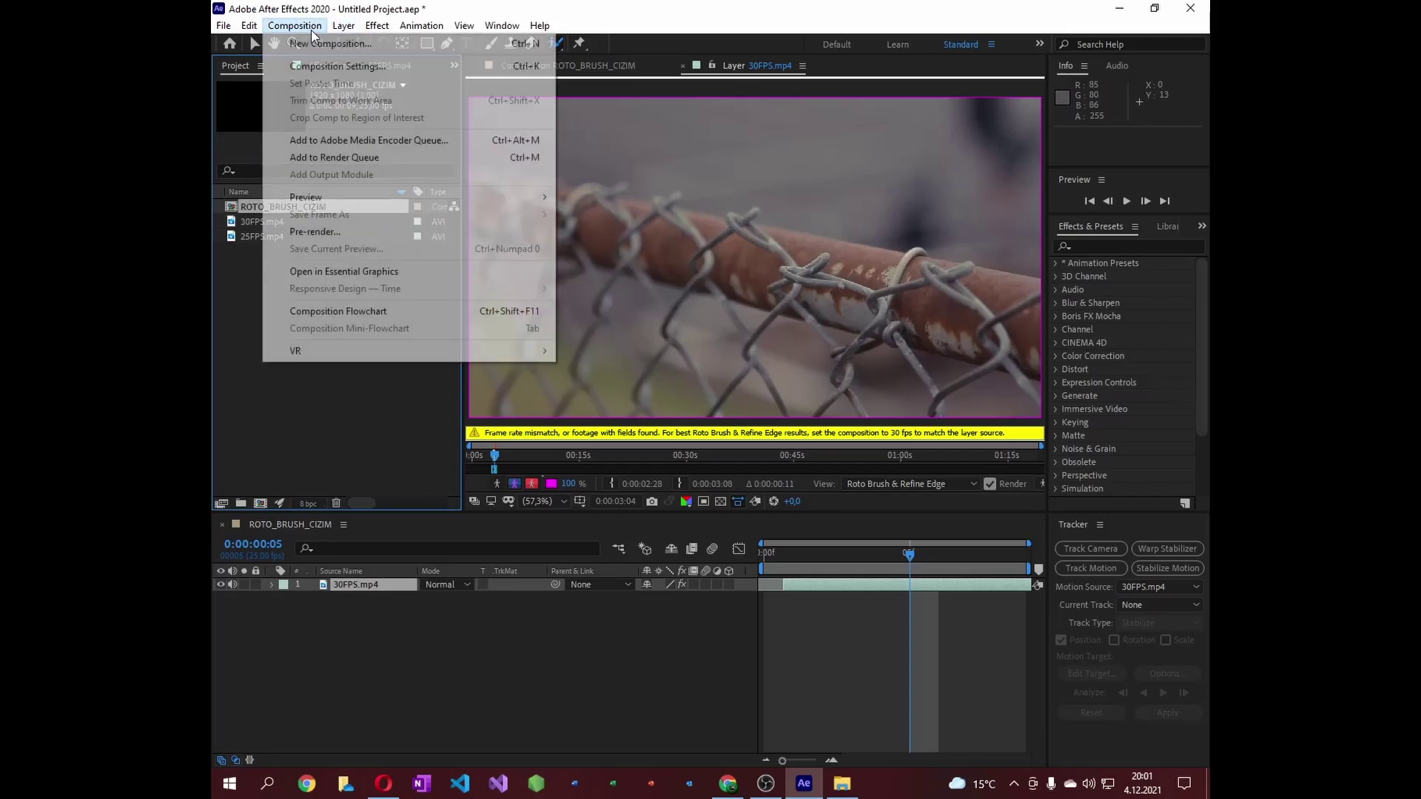
click(323, 67)
double_click(617, 368)
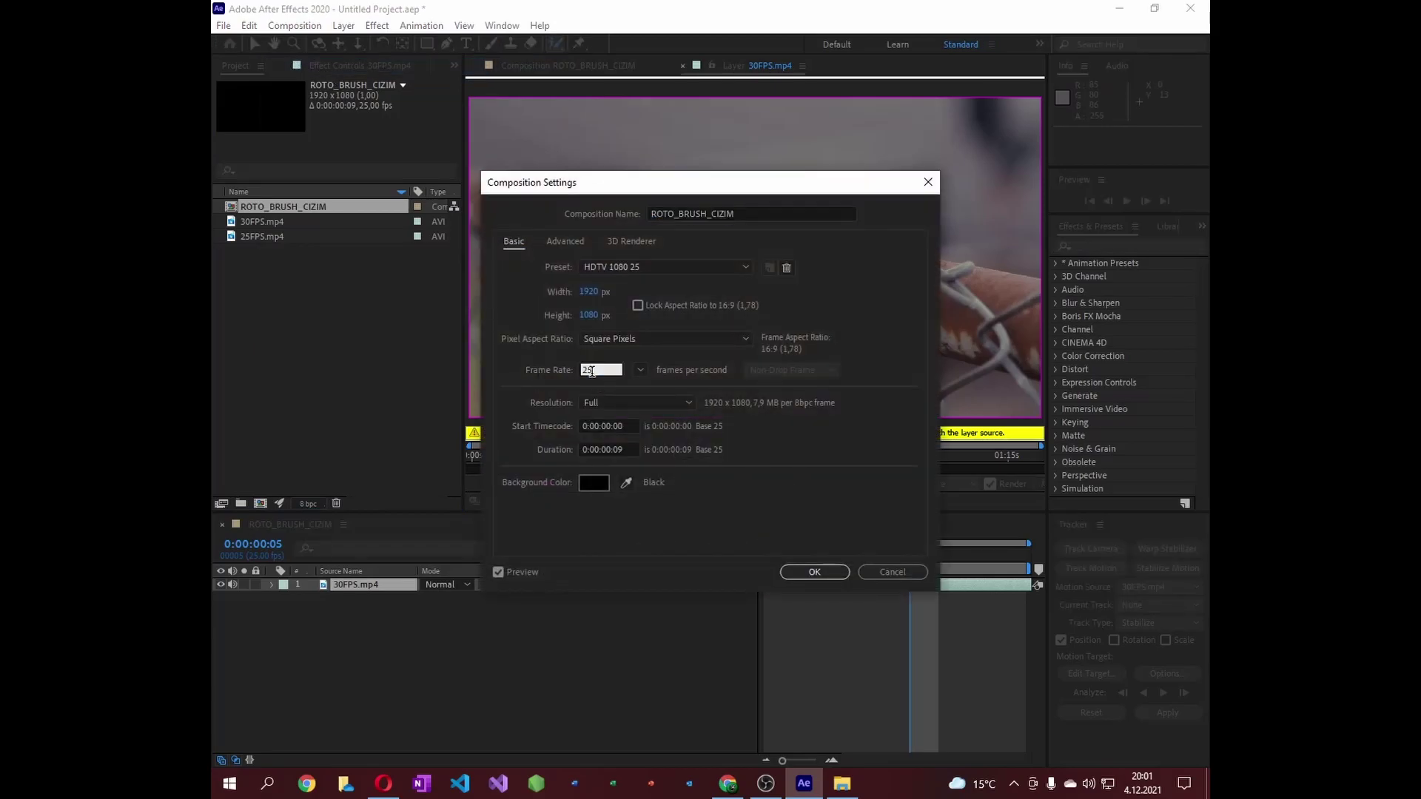
key(BackSpace)
text(30)
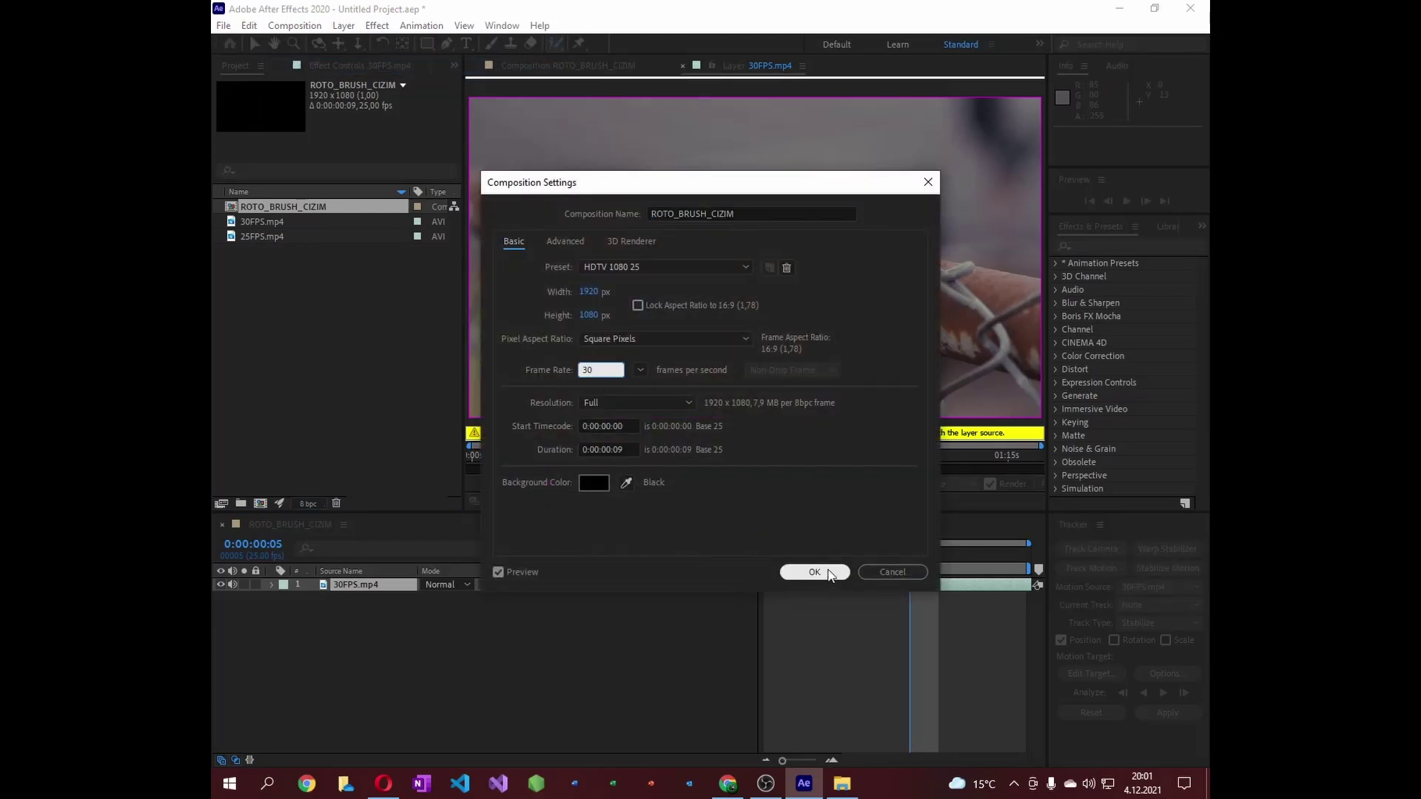
click(814, 572)
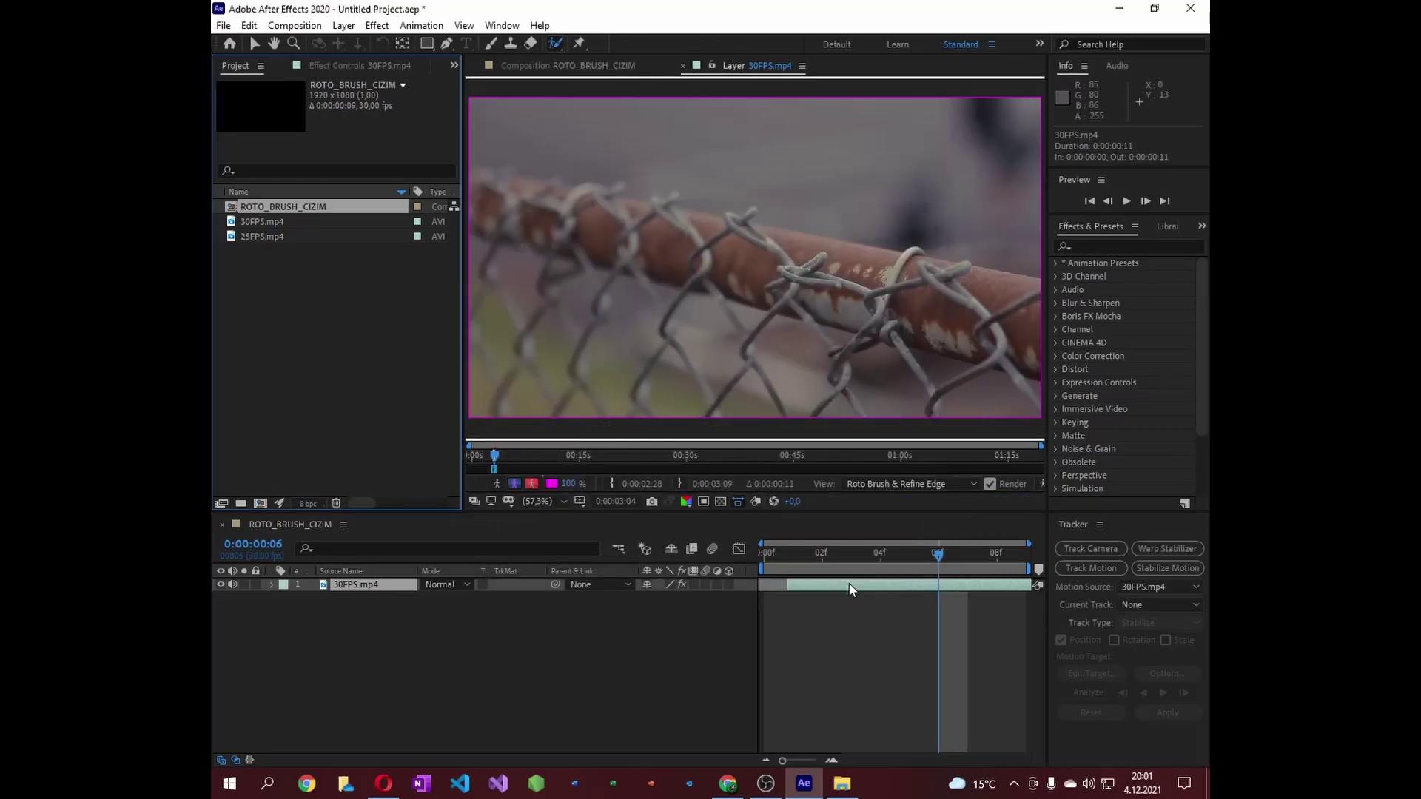
- Move the 30FPS.mp4 layer one frame earlier to -0:00:00:01 and set the playhead to 0f
click(849, 583)
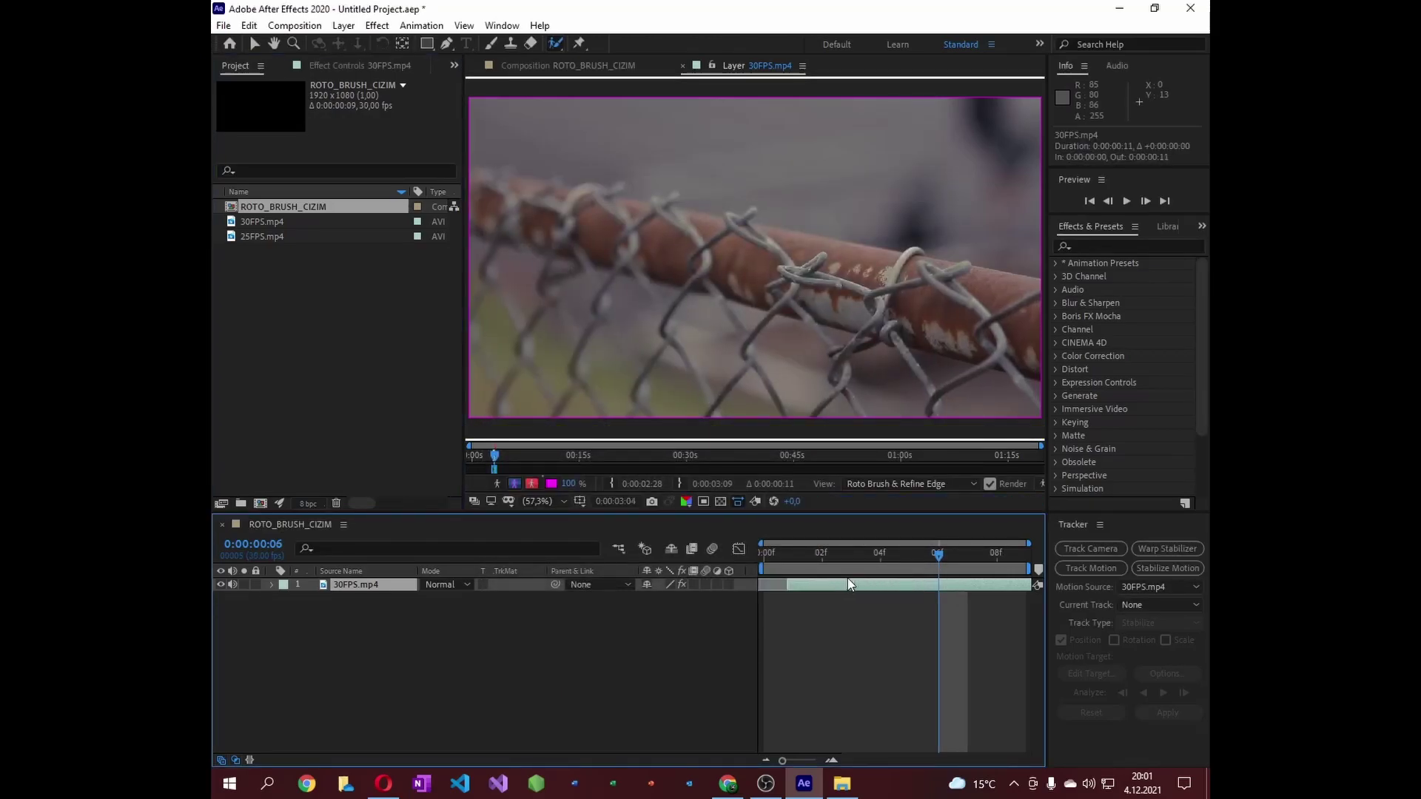
drag(836, 584, 831, 585)
drag(933, 554, 764, 554)
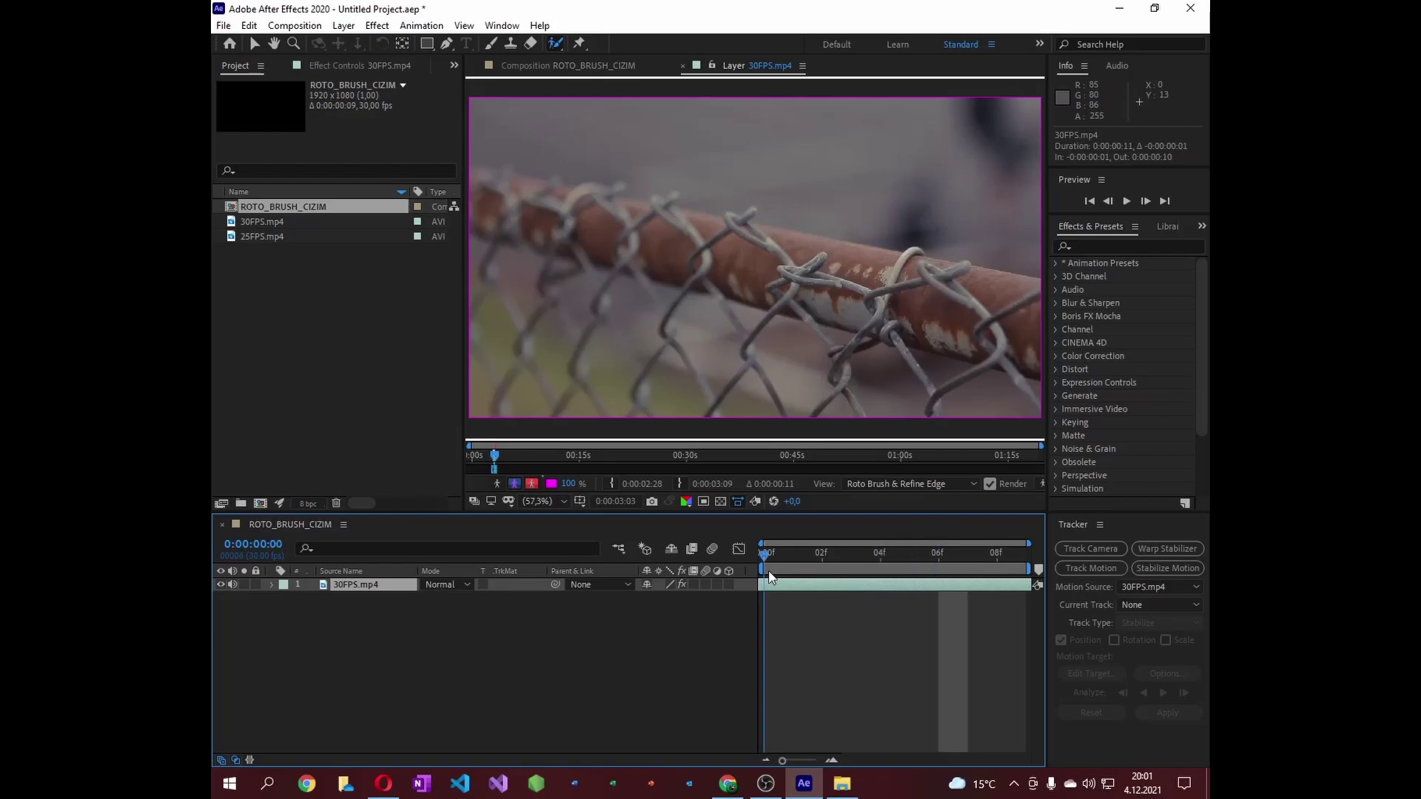
key(Caps_Lock)
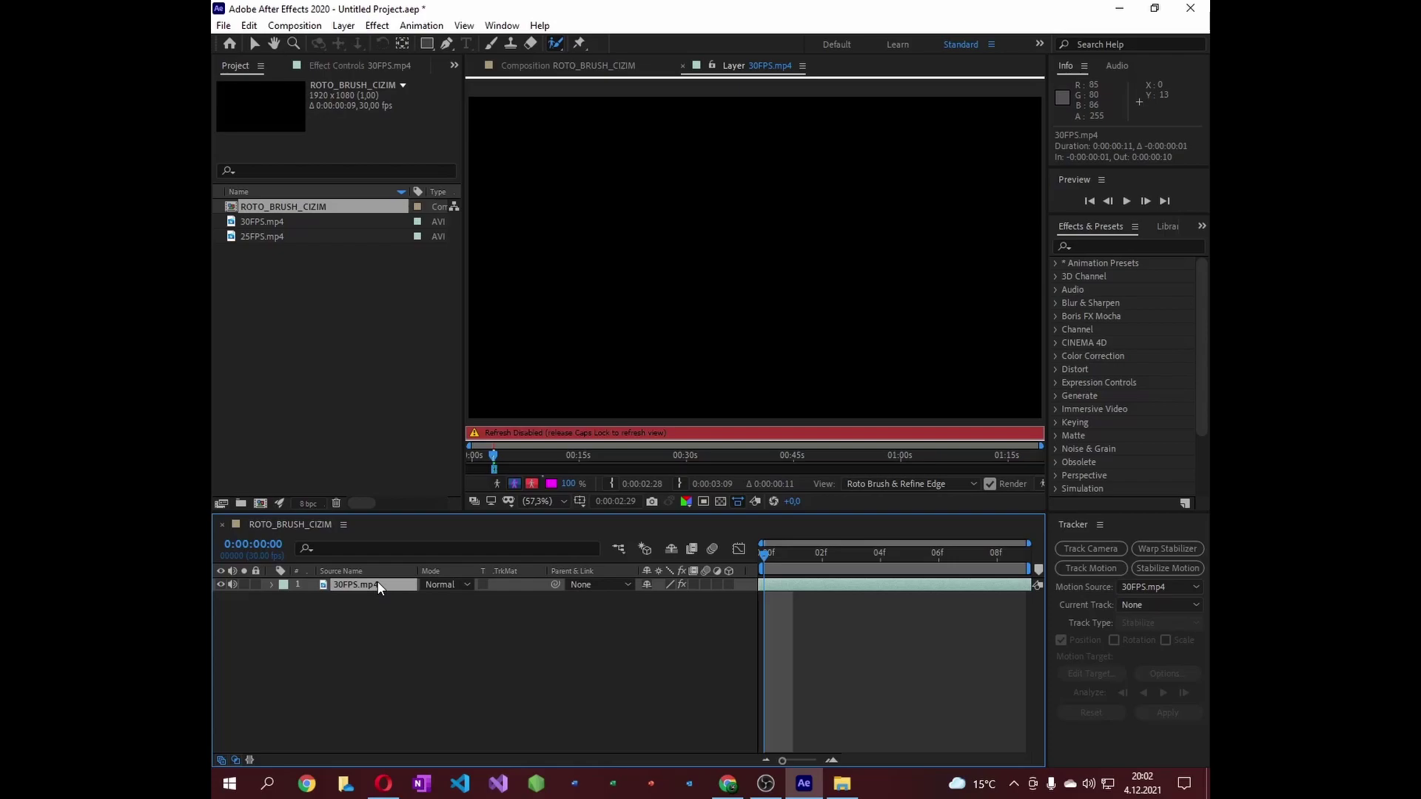
key(Caps_Lock)
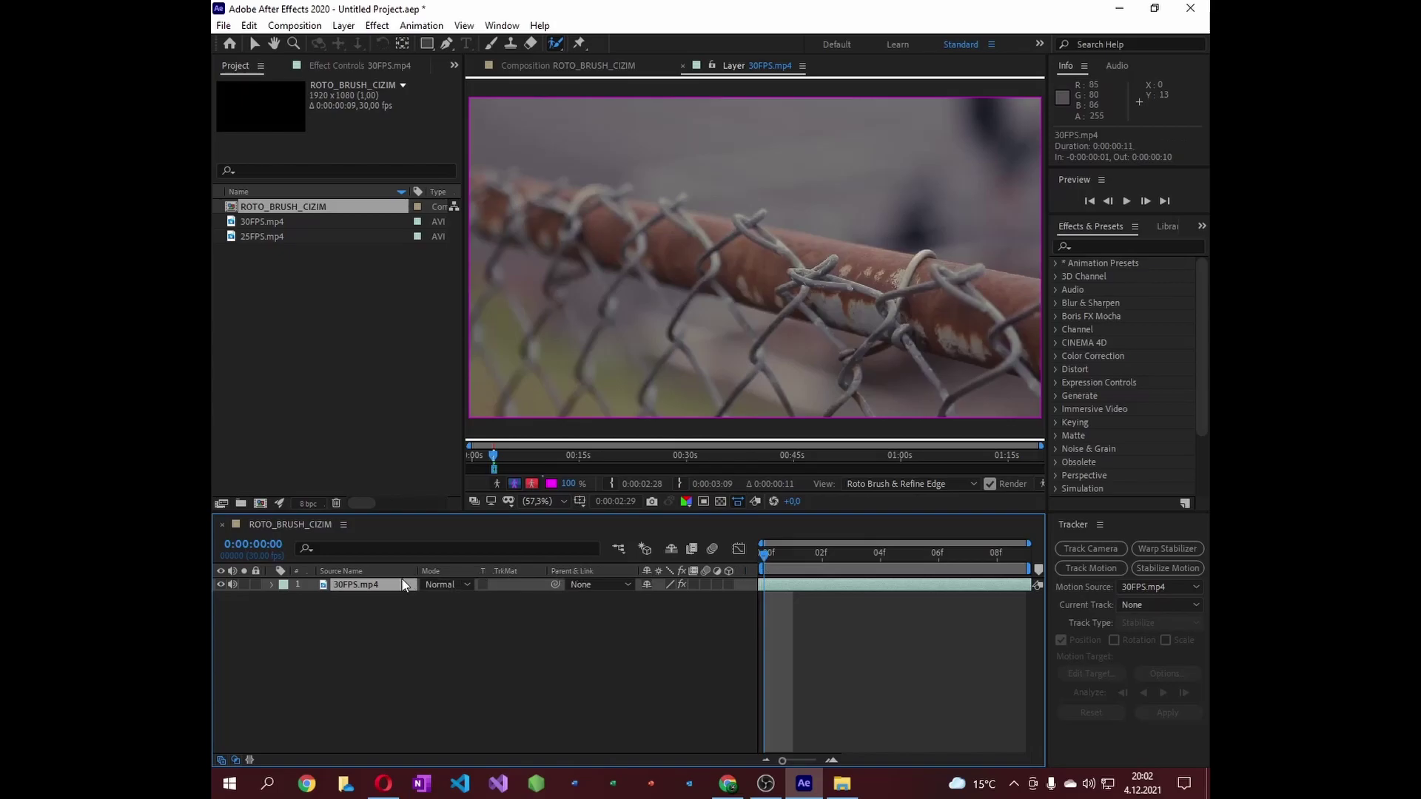
scroll(721, 256, down, 4)
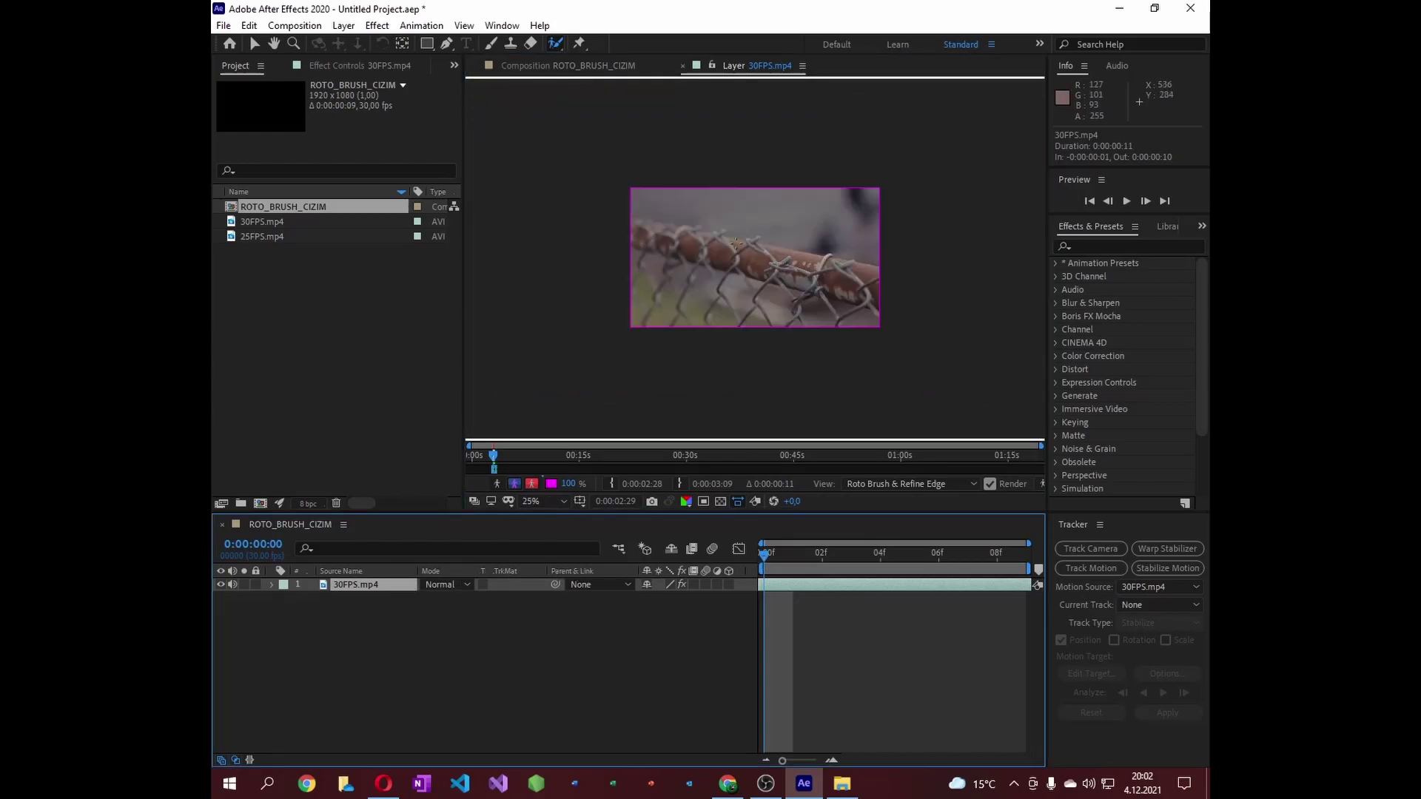
scroll(721, 257, up, 5)
scroll(722, 257, down, 2)
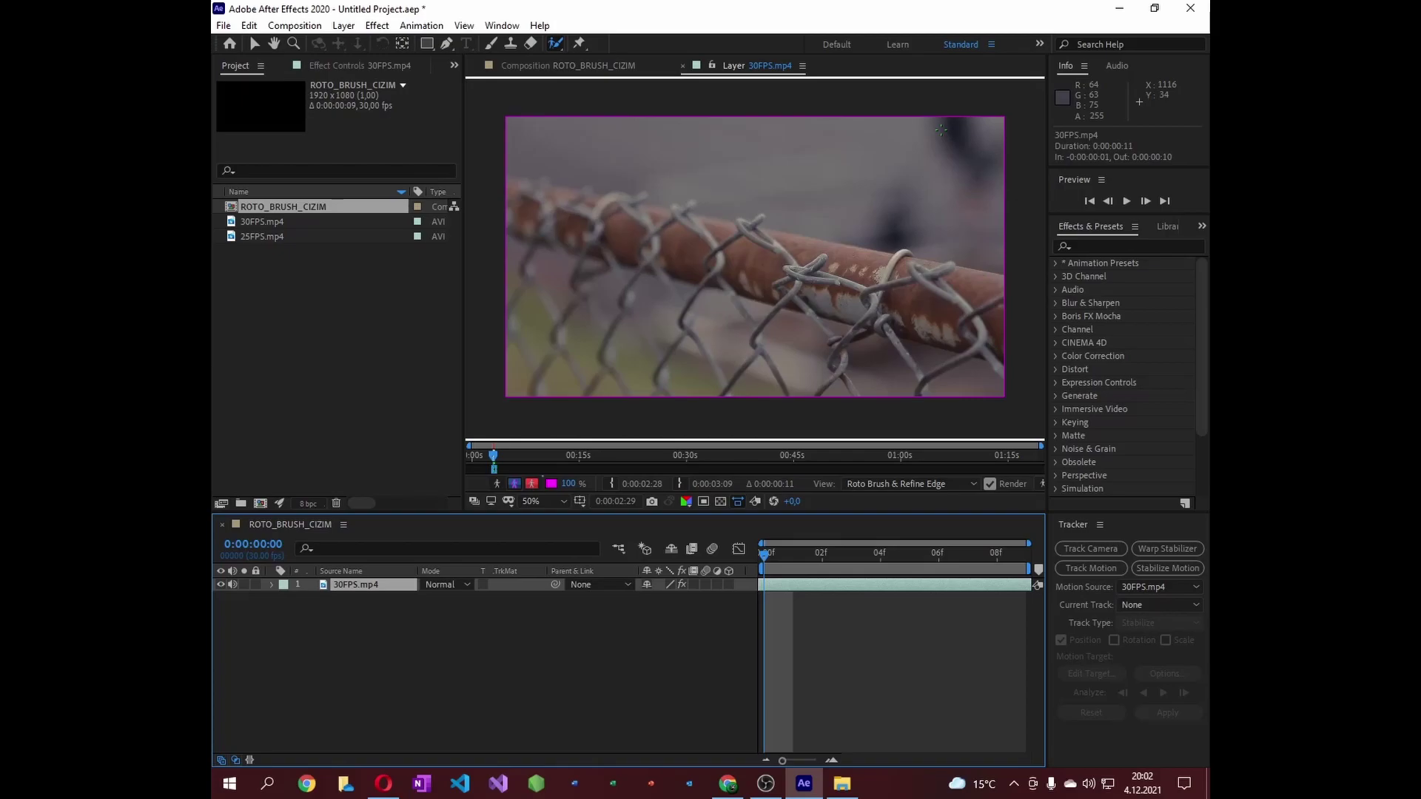
- Delete the Roto Brush & Refine Edge effect and paint a new foreground stroke across the pipe
click(340, 65)
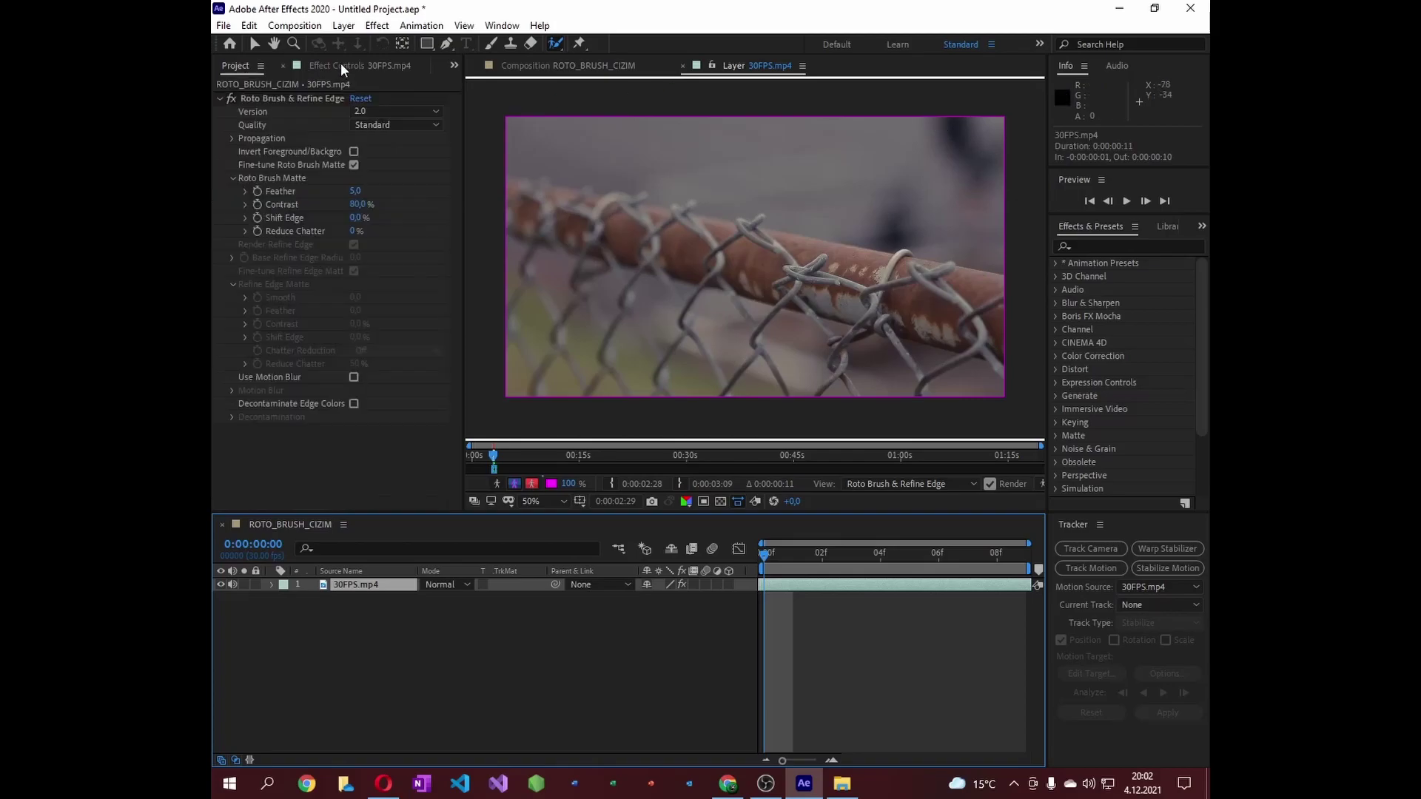
click(304, 97)
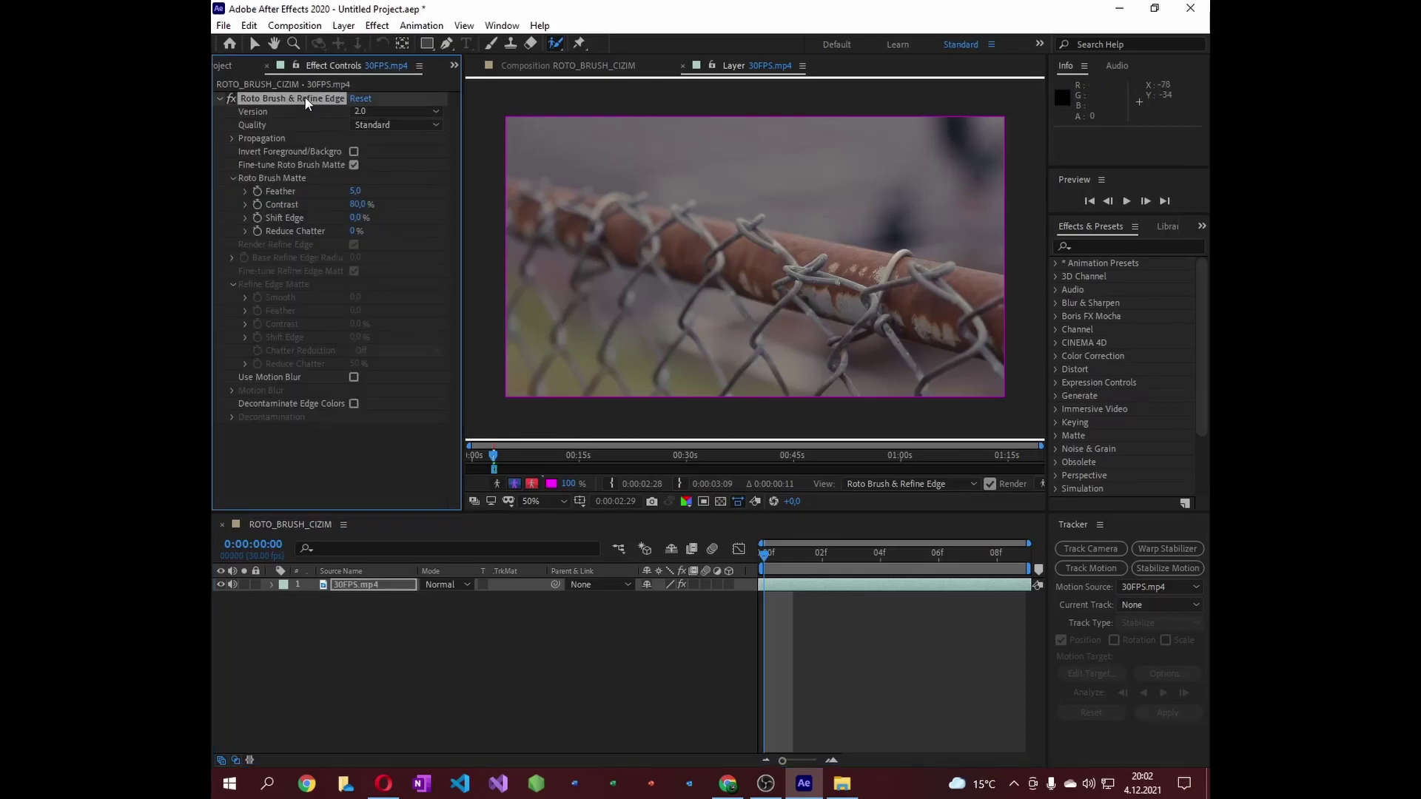
key(Delete)
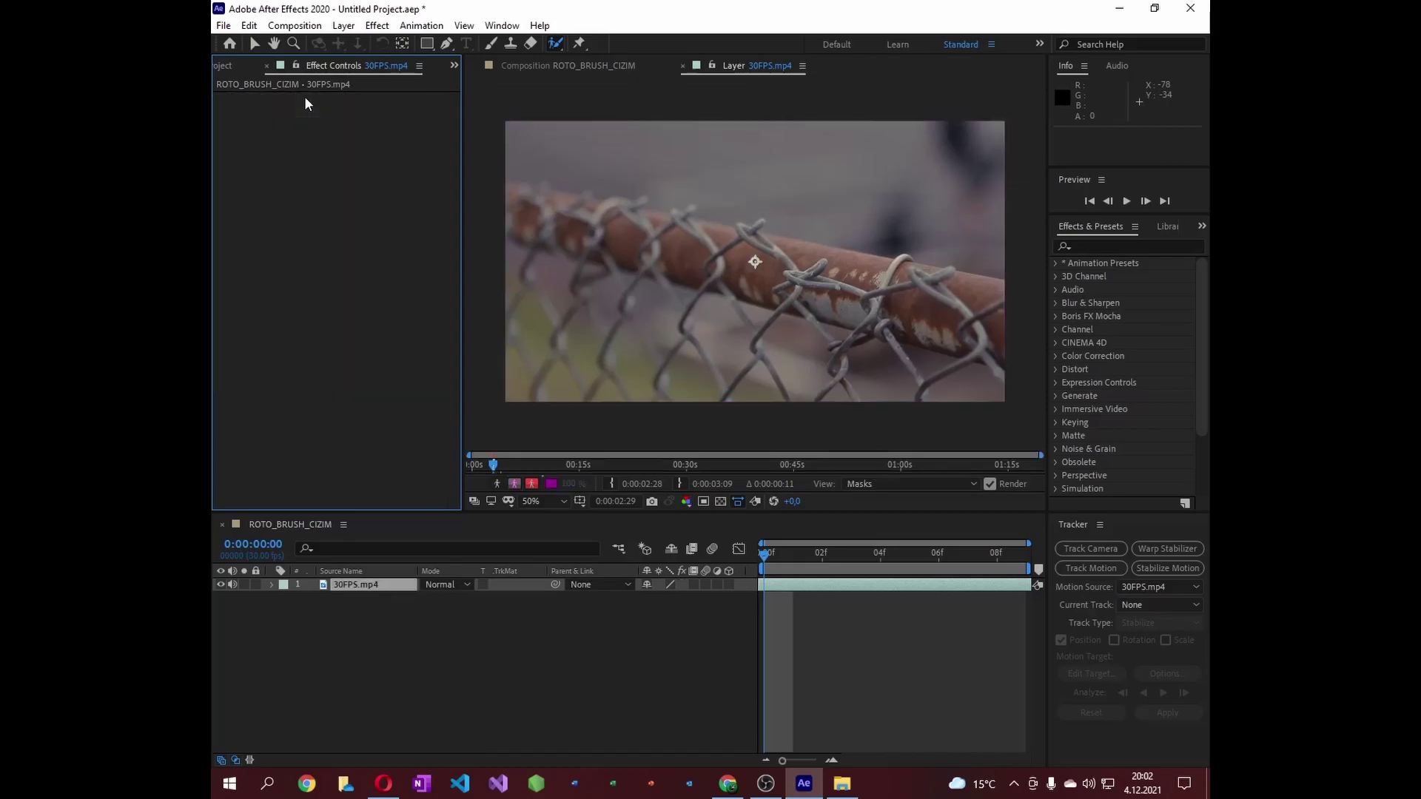
click(554, 43)
mouse_move(507, 237)
mouse_down()
mouse_move(958, 337)
mouse_move(544, 251)
mouse_up()
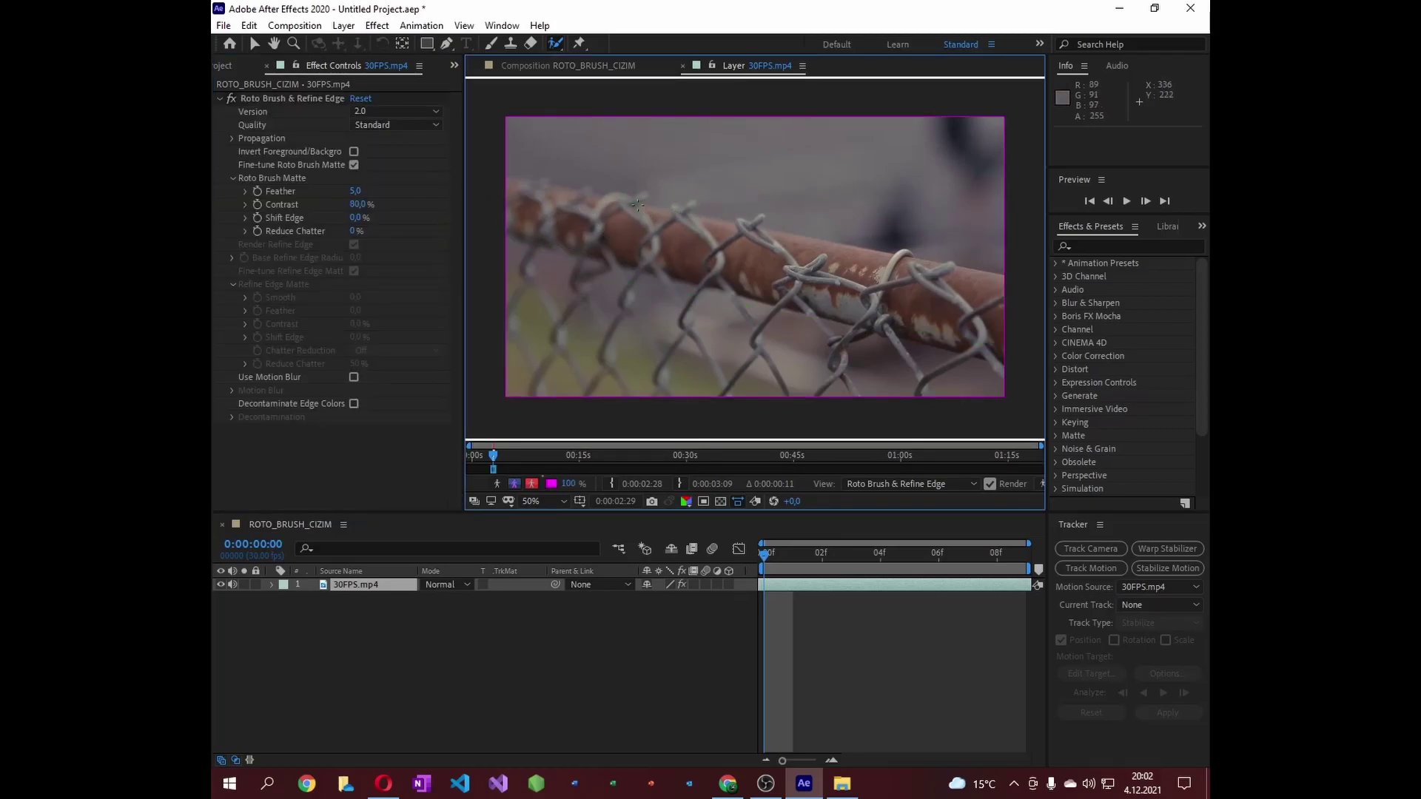
- Paint two more foreground strokes and a background stroke along the pipe, then check the composition cutout
click(287, 98)
key(Delete)
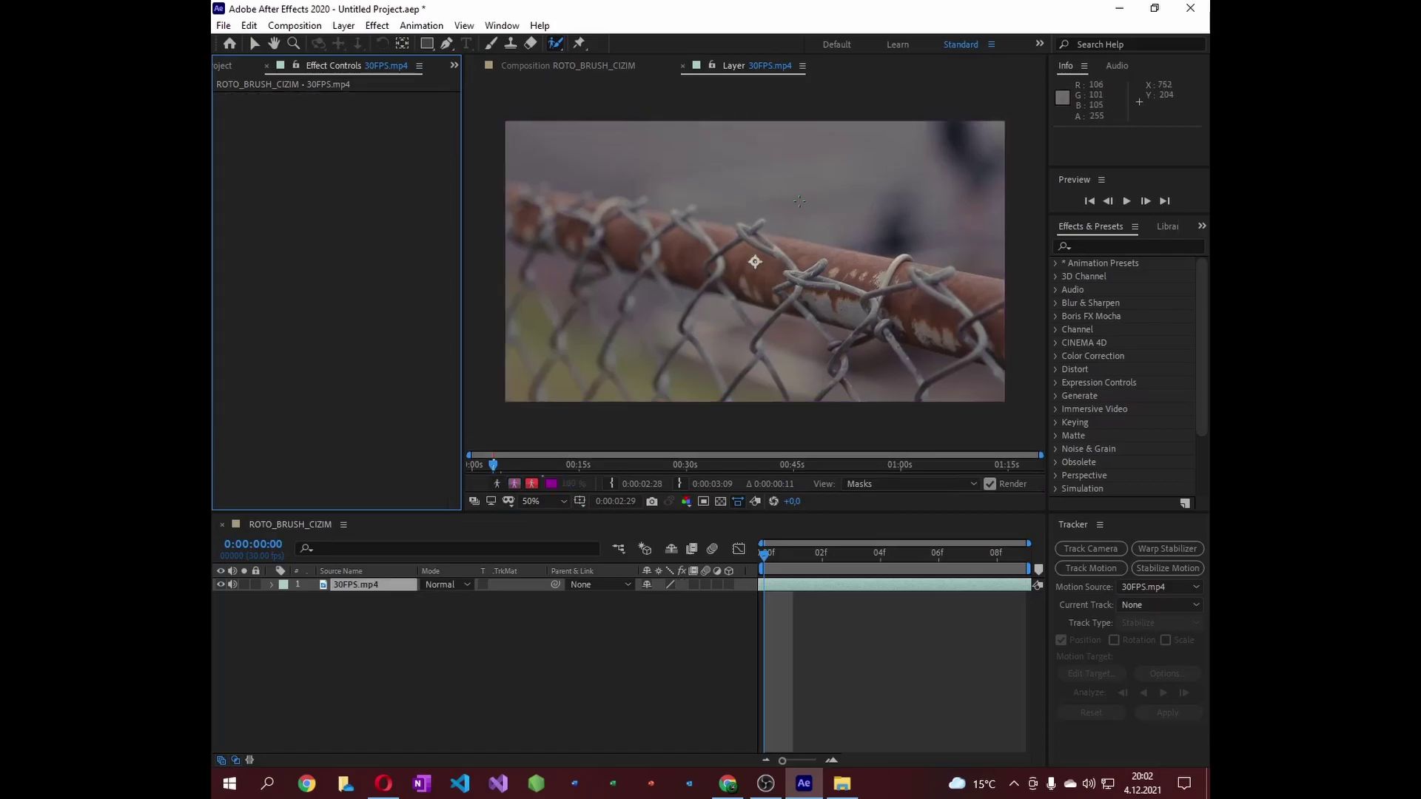
key(ctrl+z)
drag(855, 192, 857, 222)
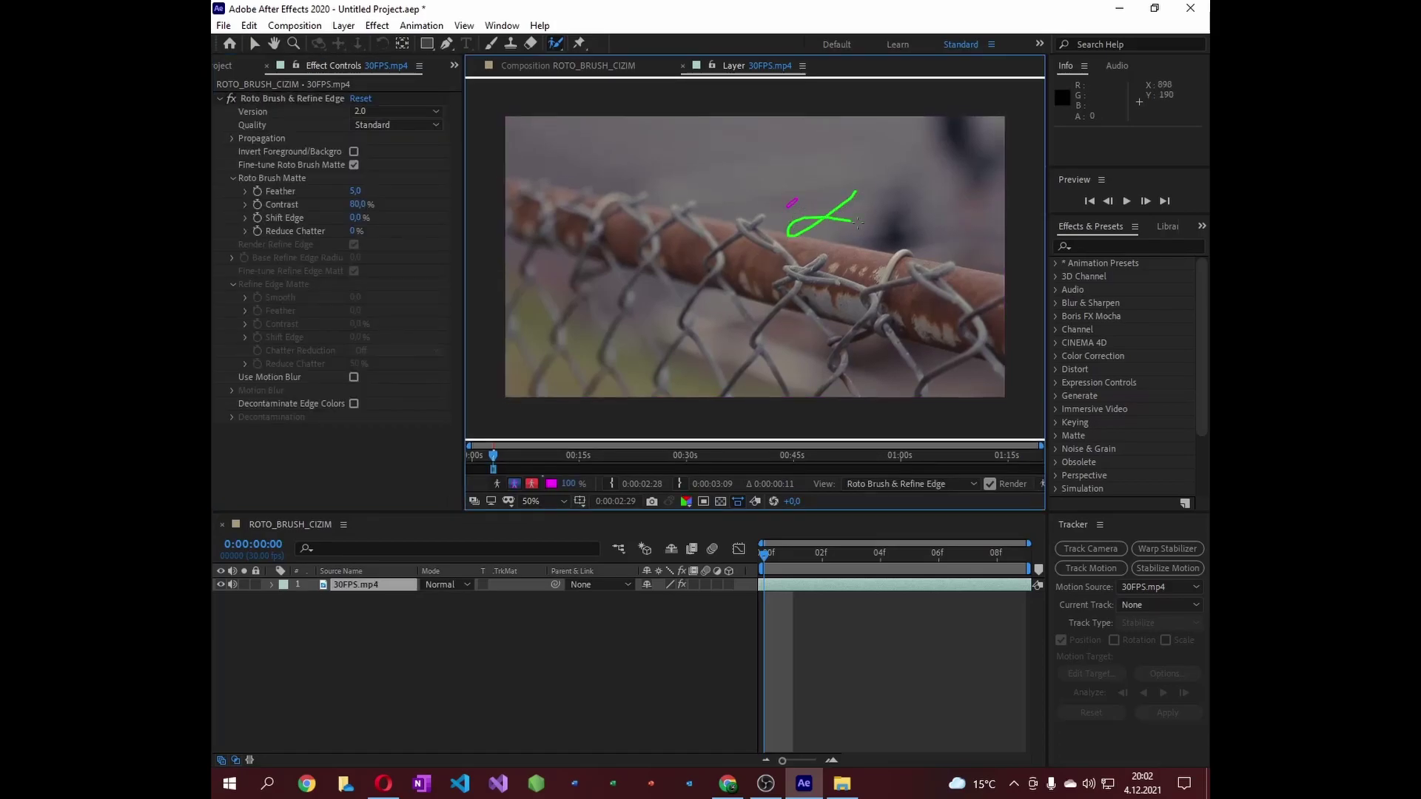
drag(771, 197, 558, 179)
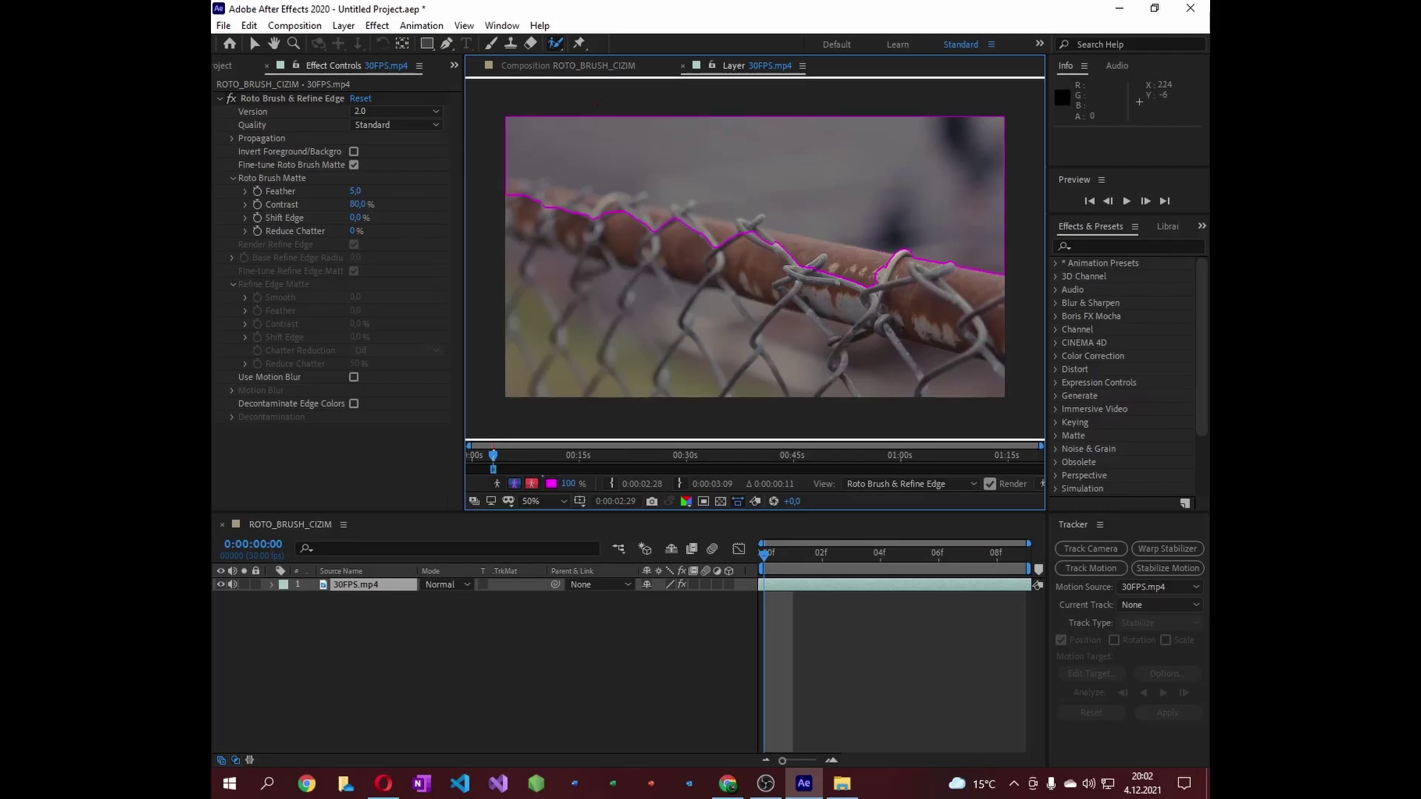
drag(588, 170, 849, 207)
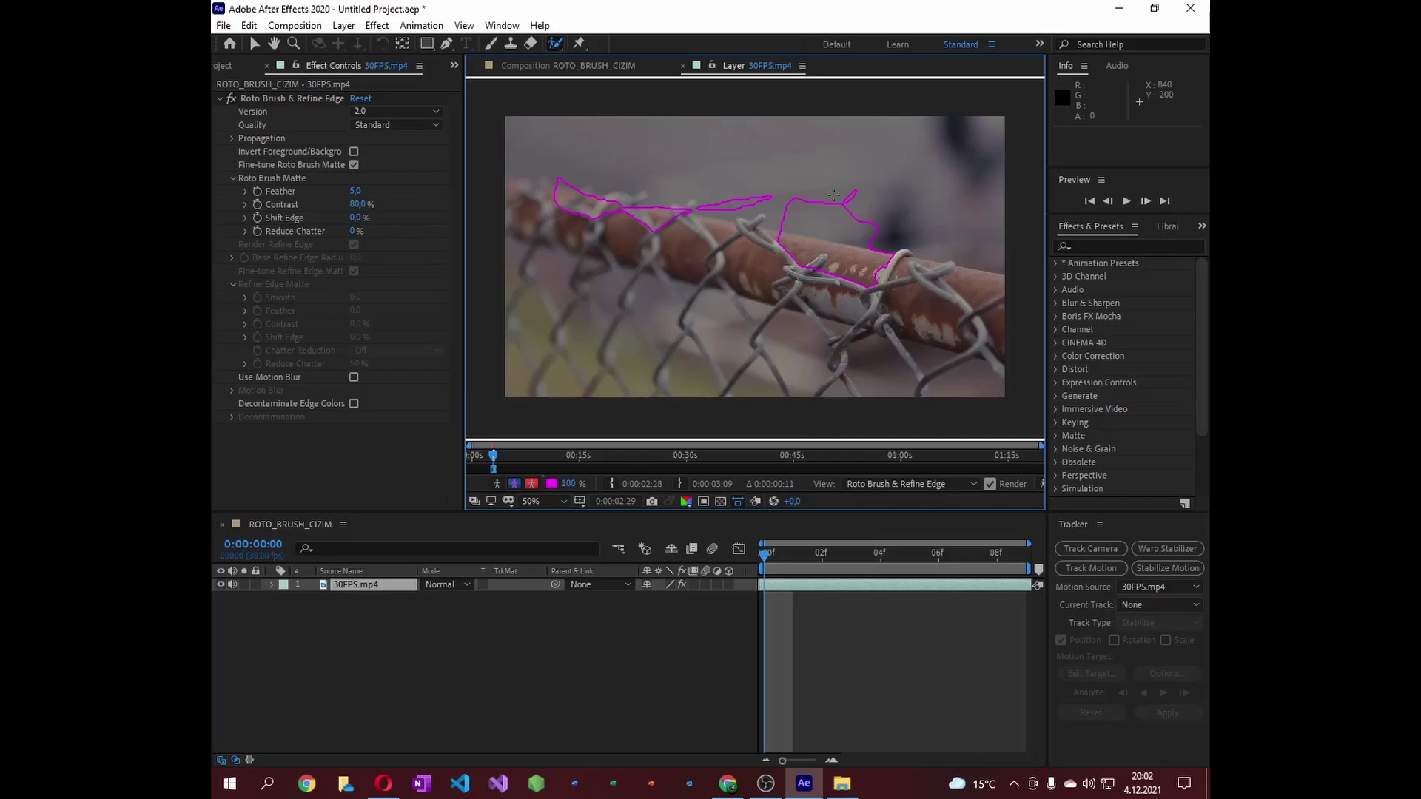
click(583, 64)
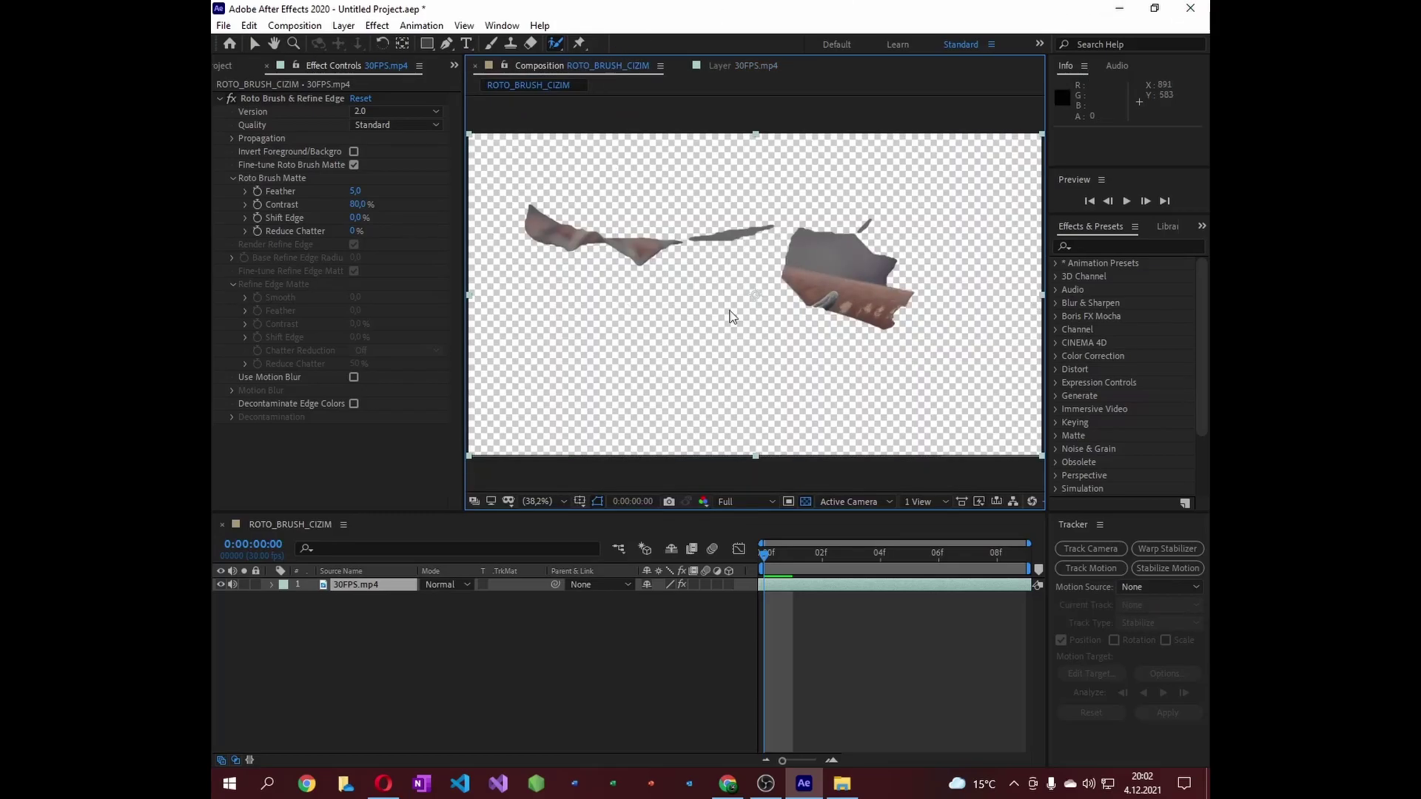
- Delete the 30FPS.mp4 layer from the Timeline and return to the Project panel
click(361, 588)
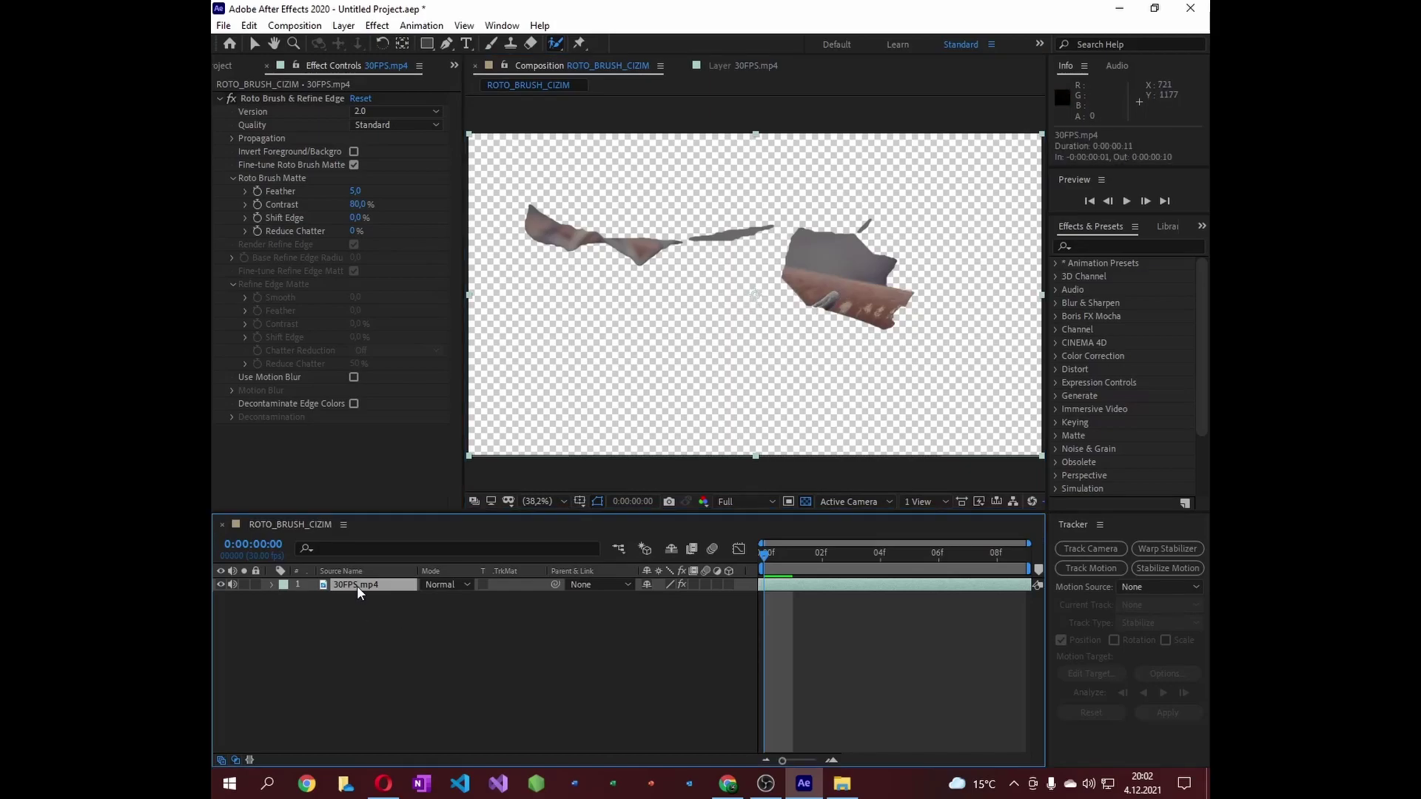
key(Delete)
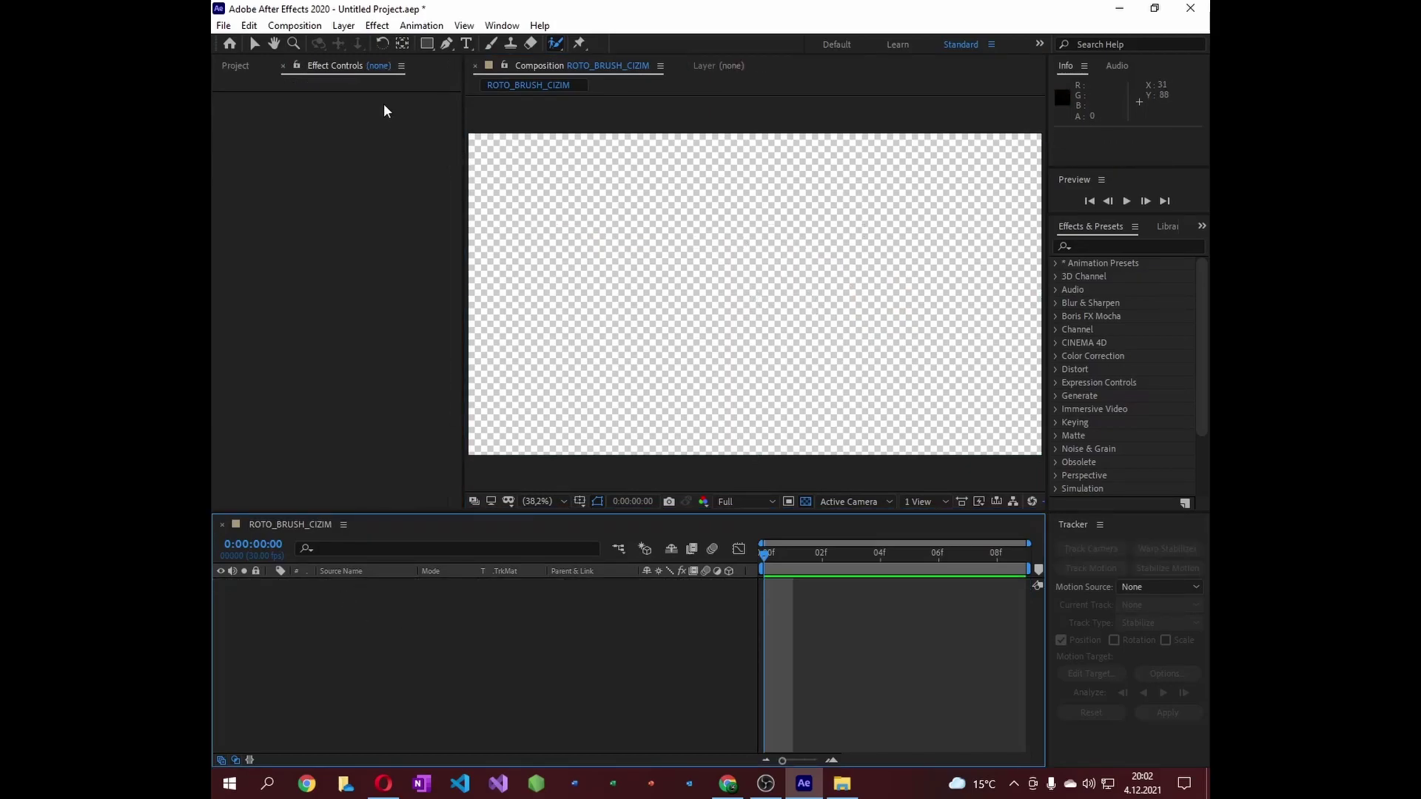
click(236, 65)
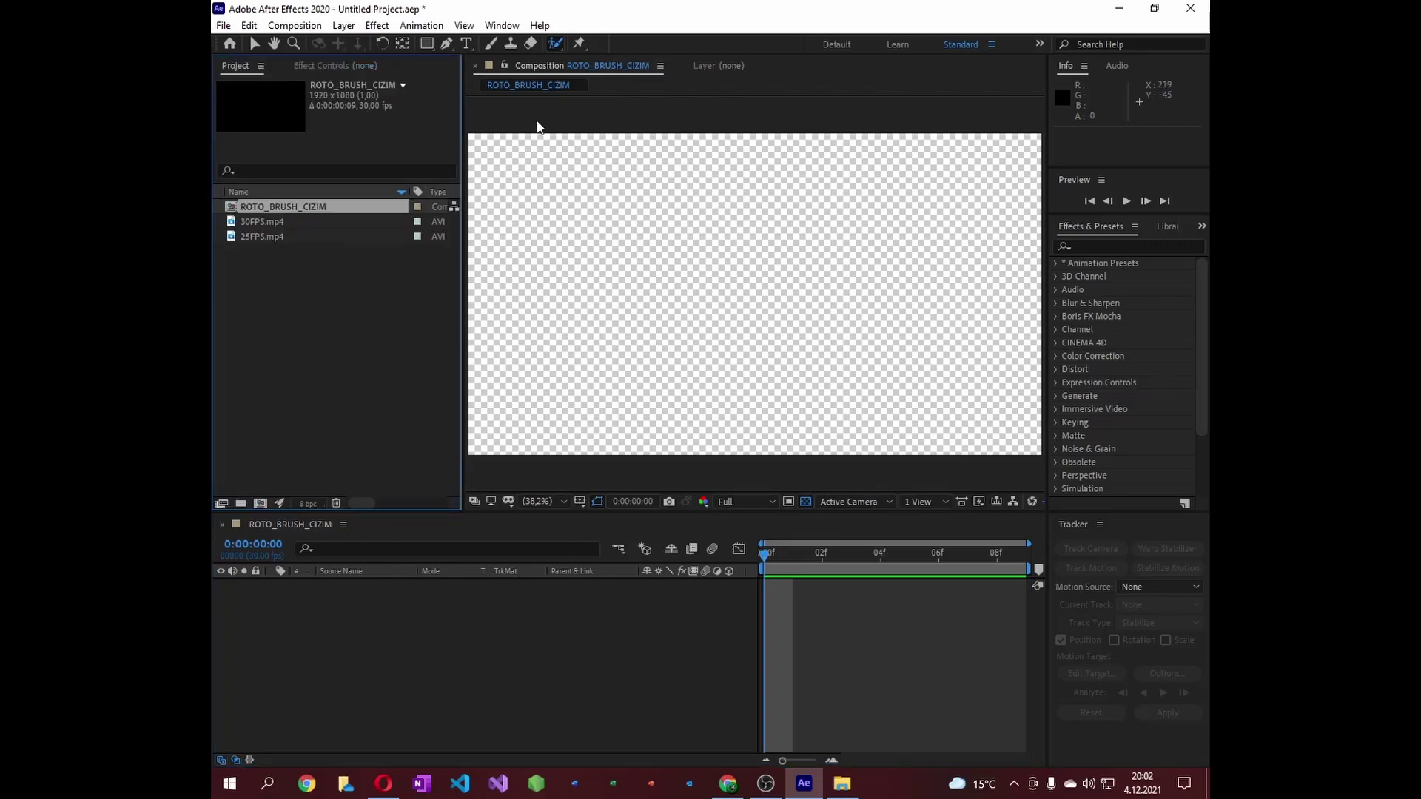